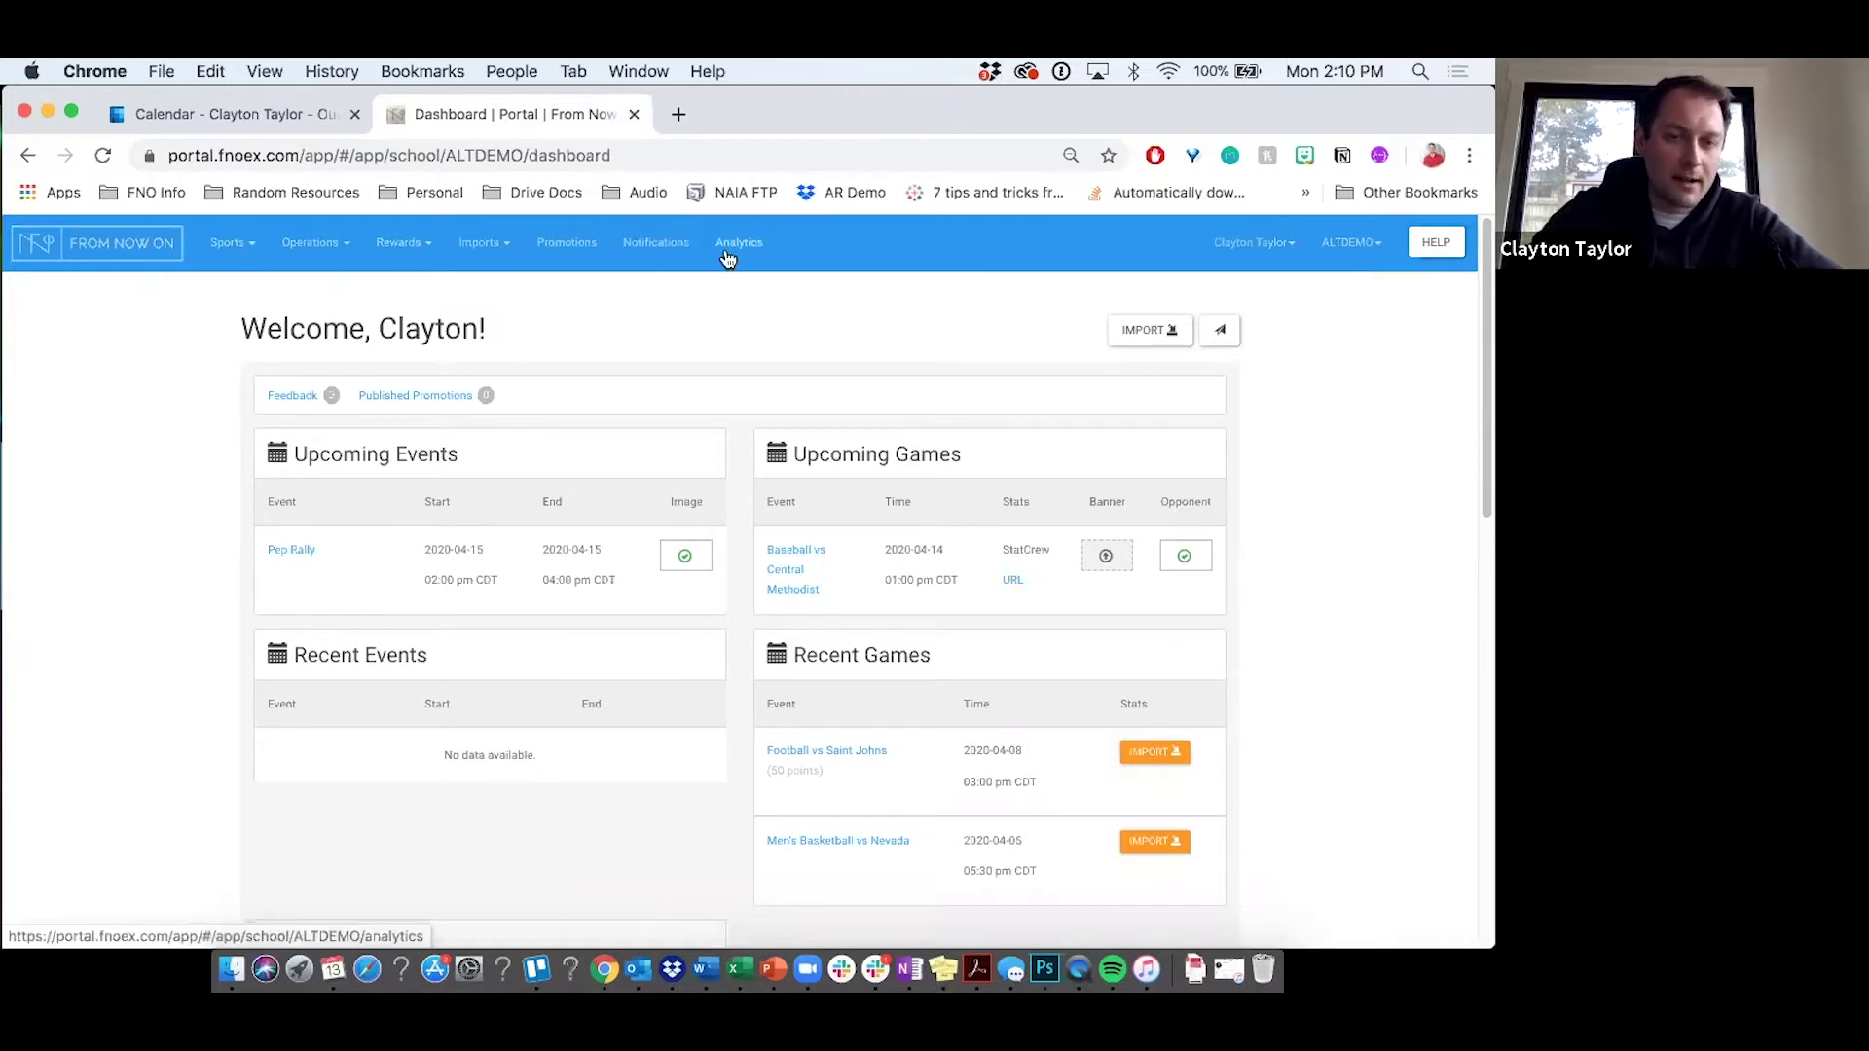
# Open the published game list and review its team filter options and games.
pyautogui.click(234, 244)
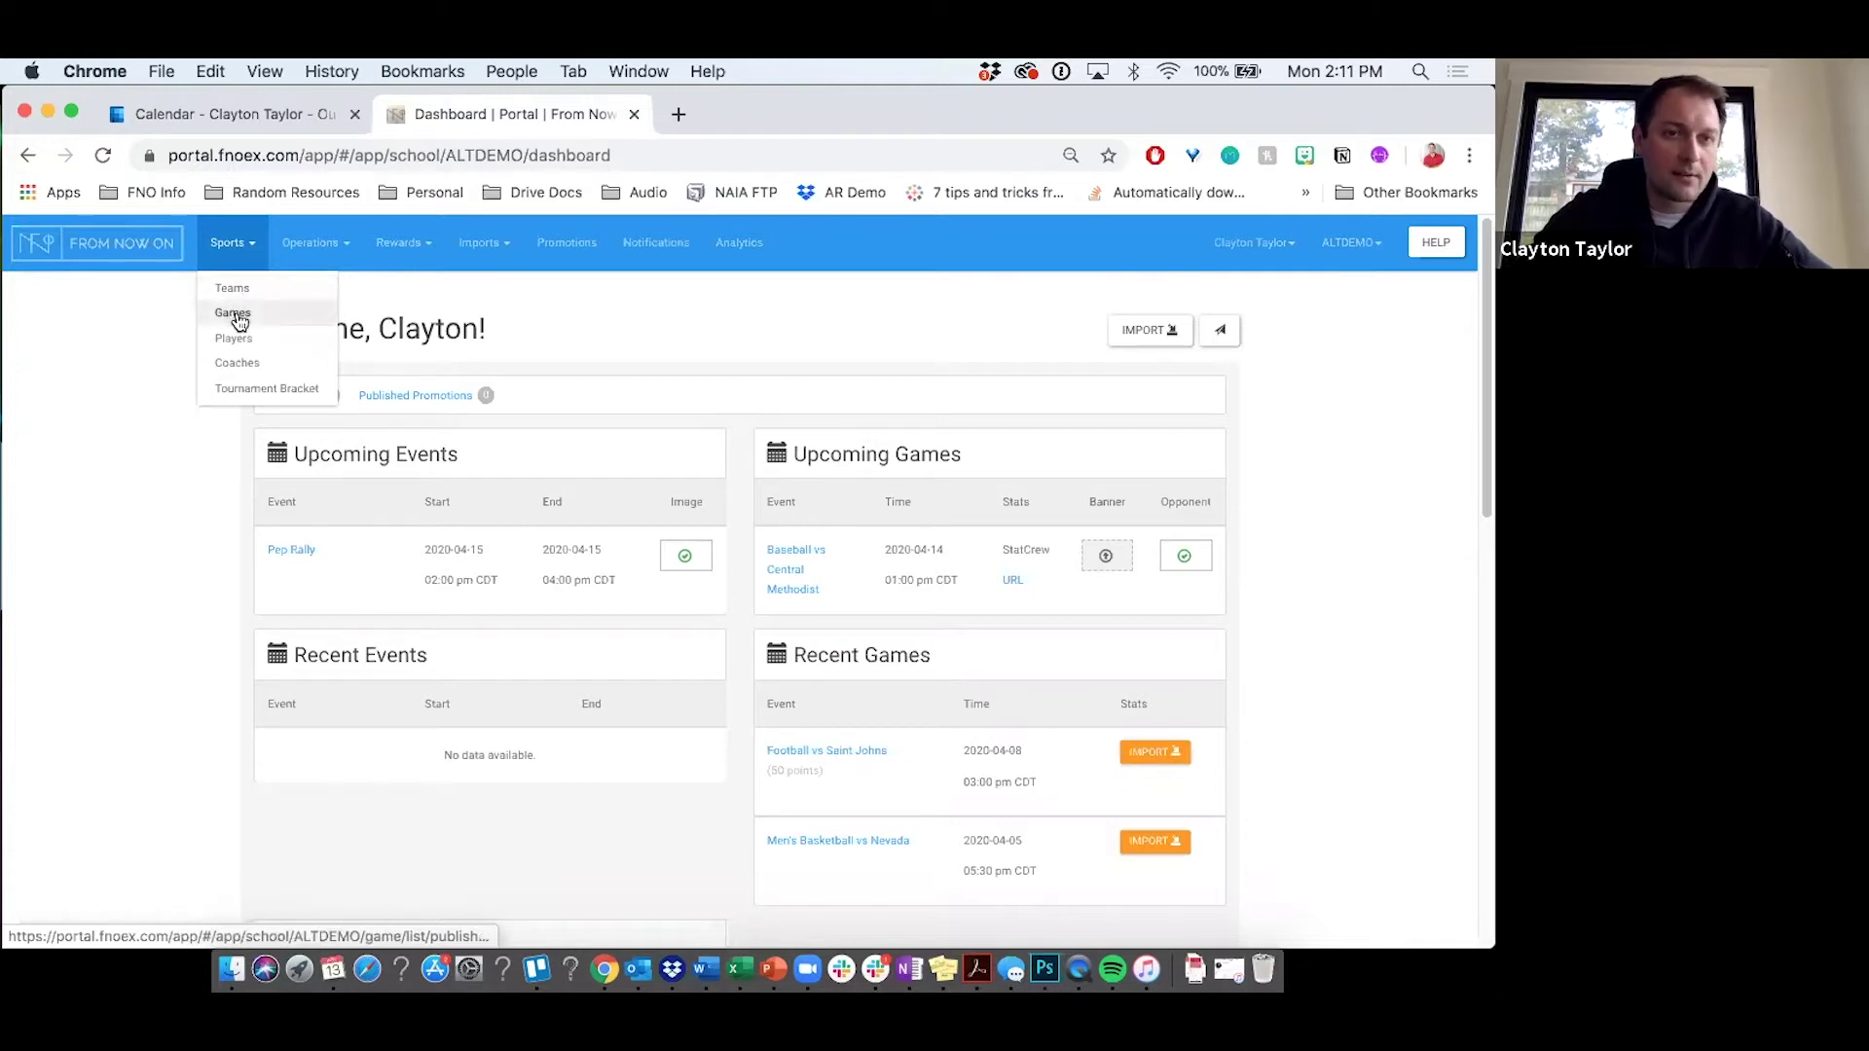
pyautogui.click(238, 321)
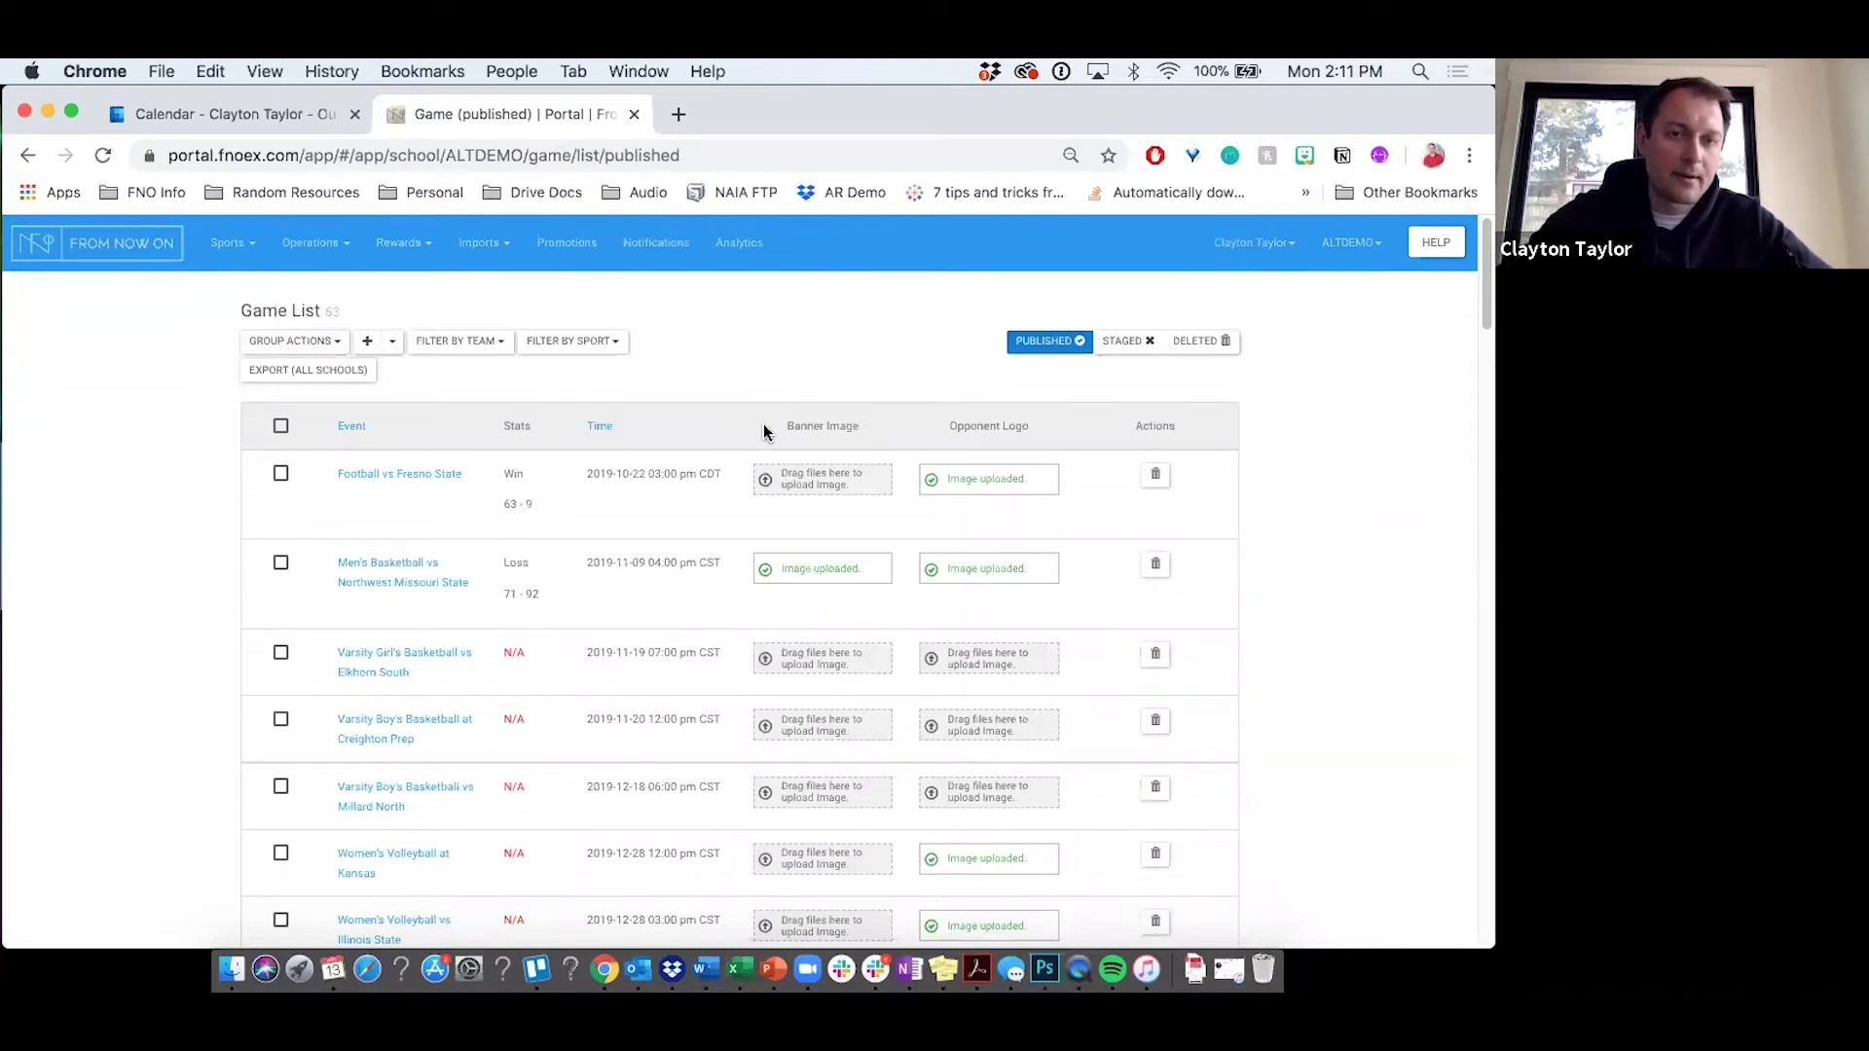
pyautogui.click(487, 349)
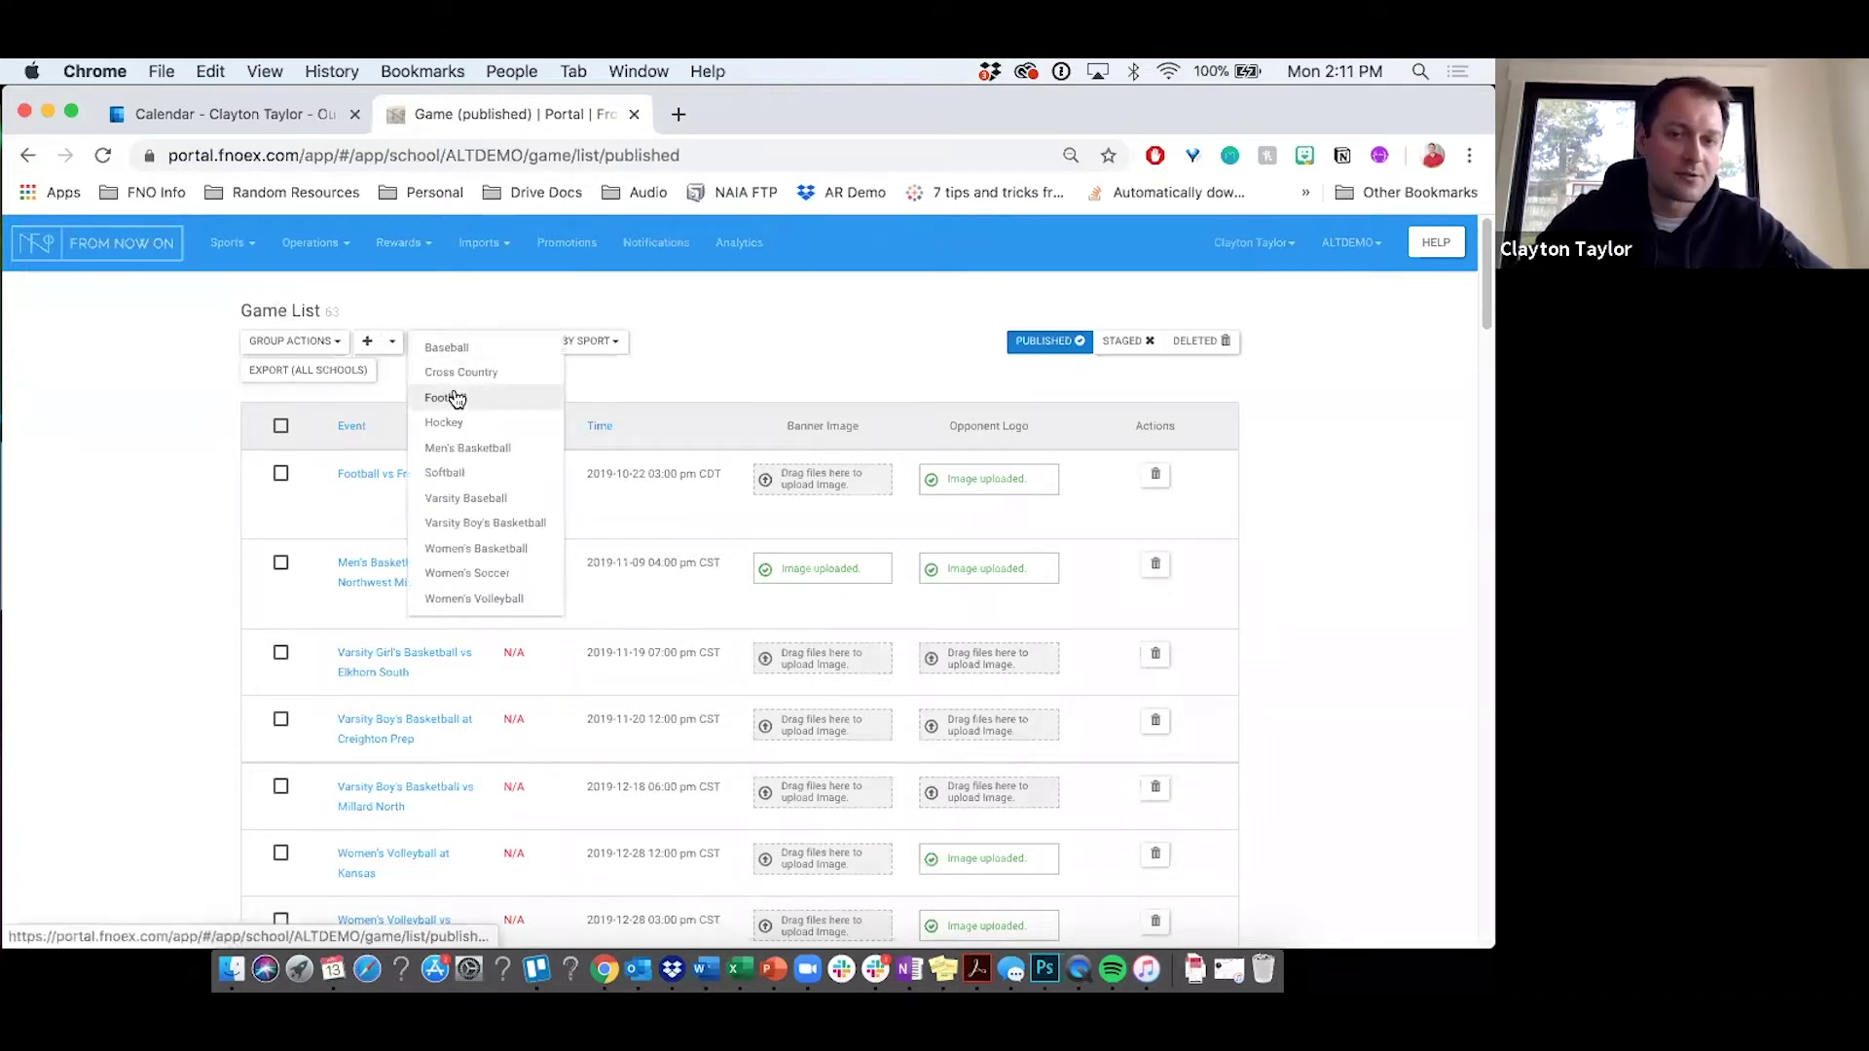
pyautogui.click(686, 337)
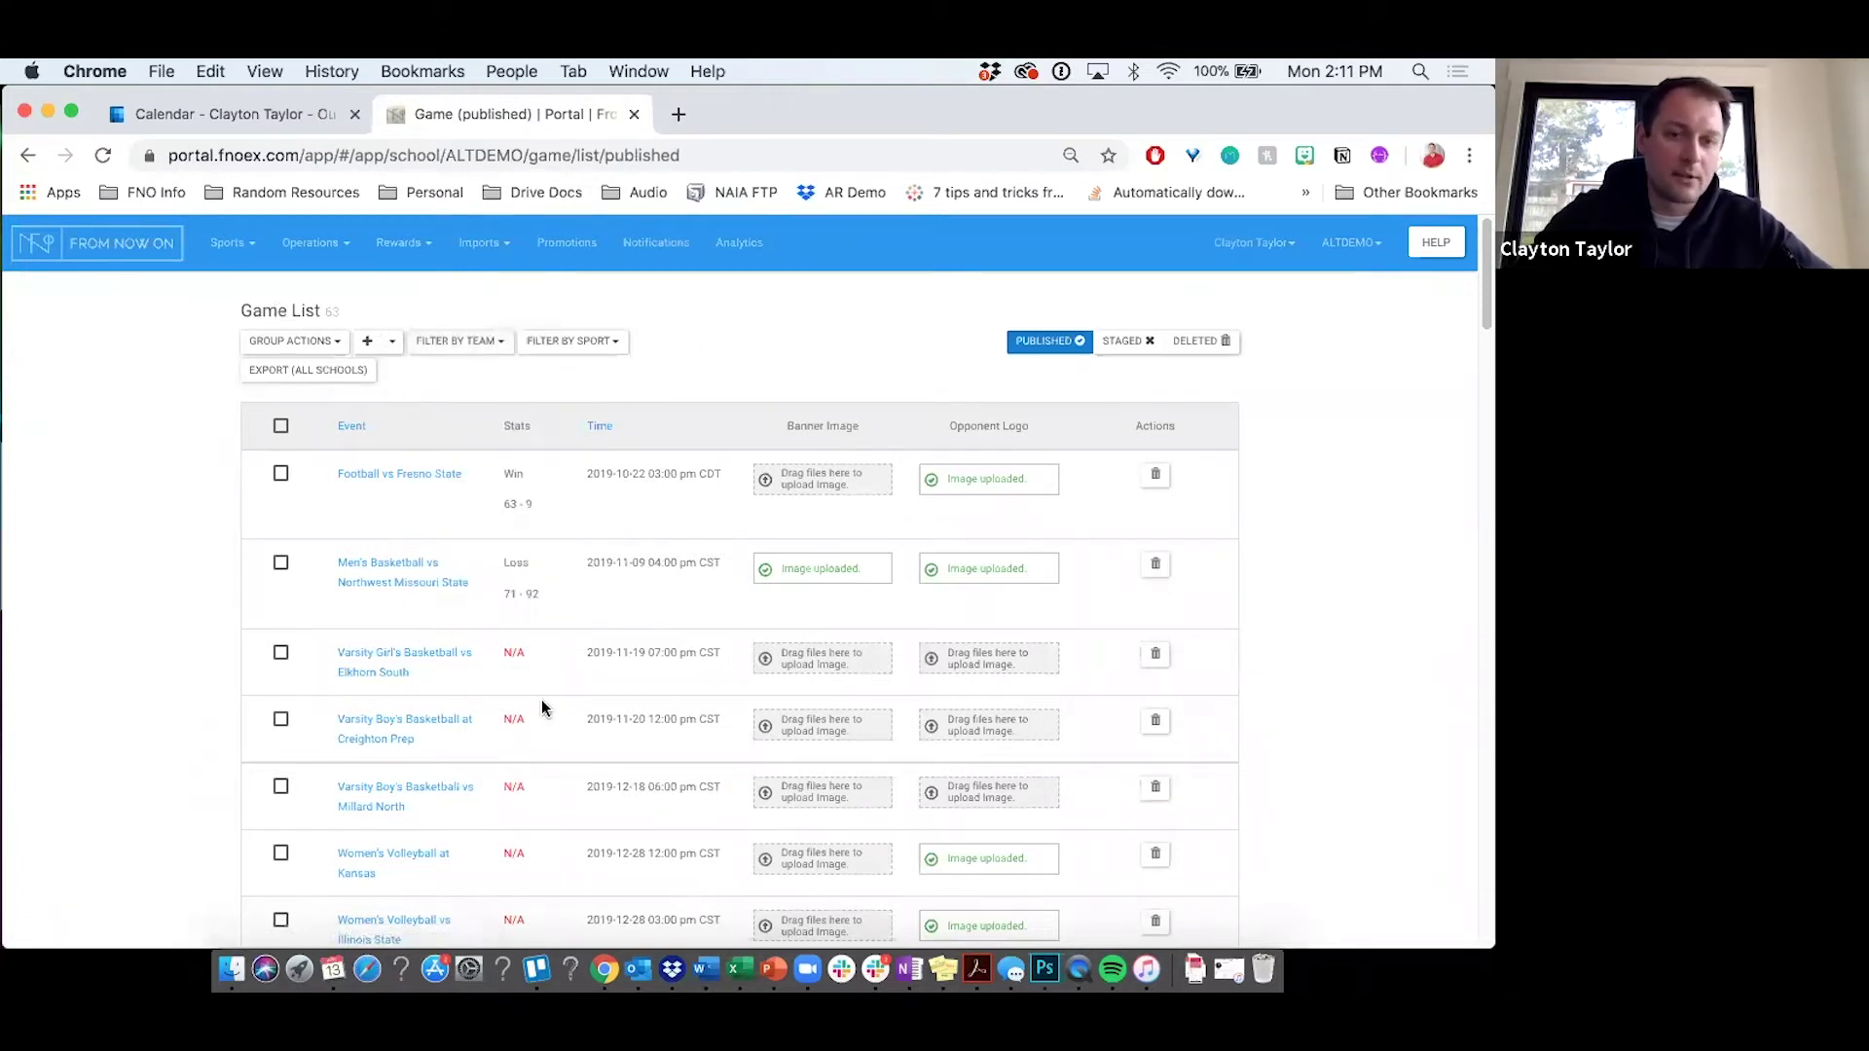
pyautogui.scroll(-5, 542, 703)
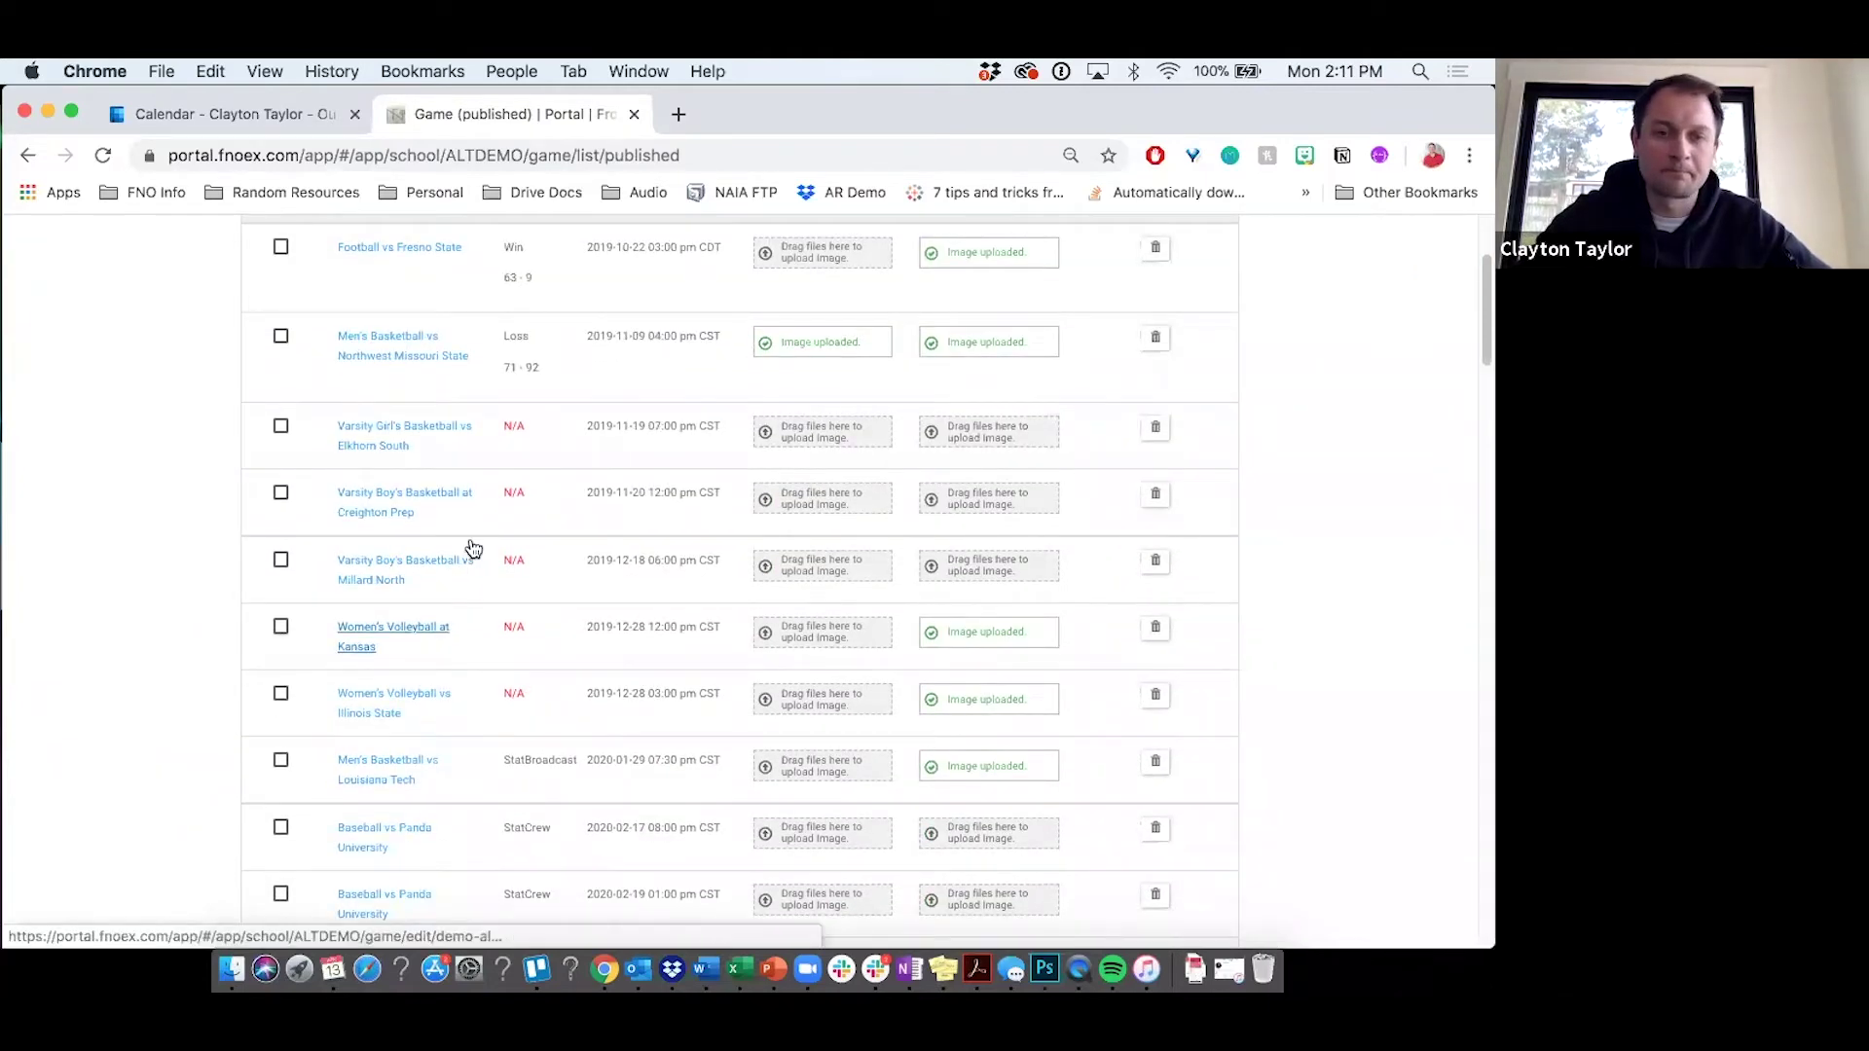
pyautogui.scroll(5, 554, 440)
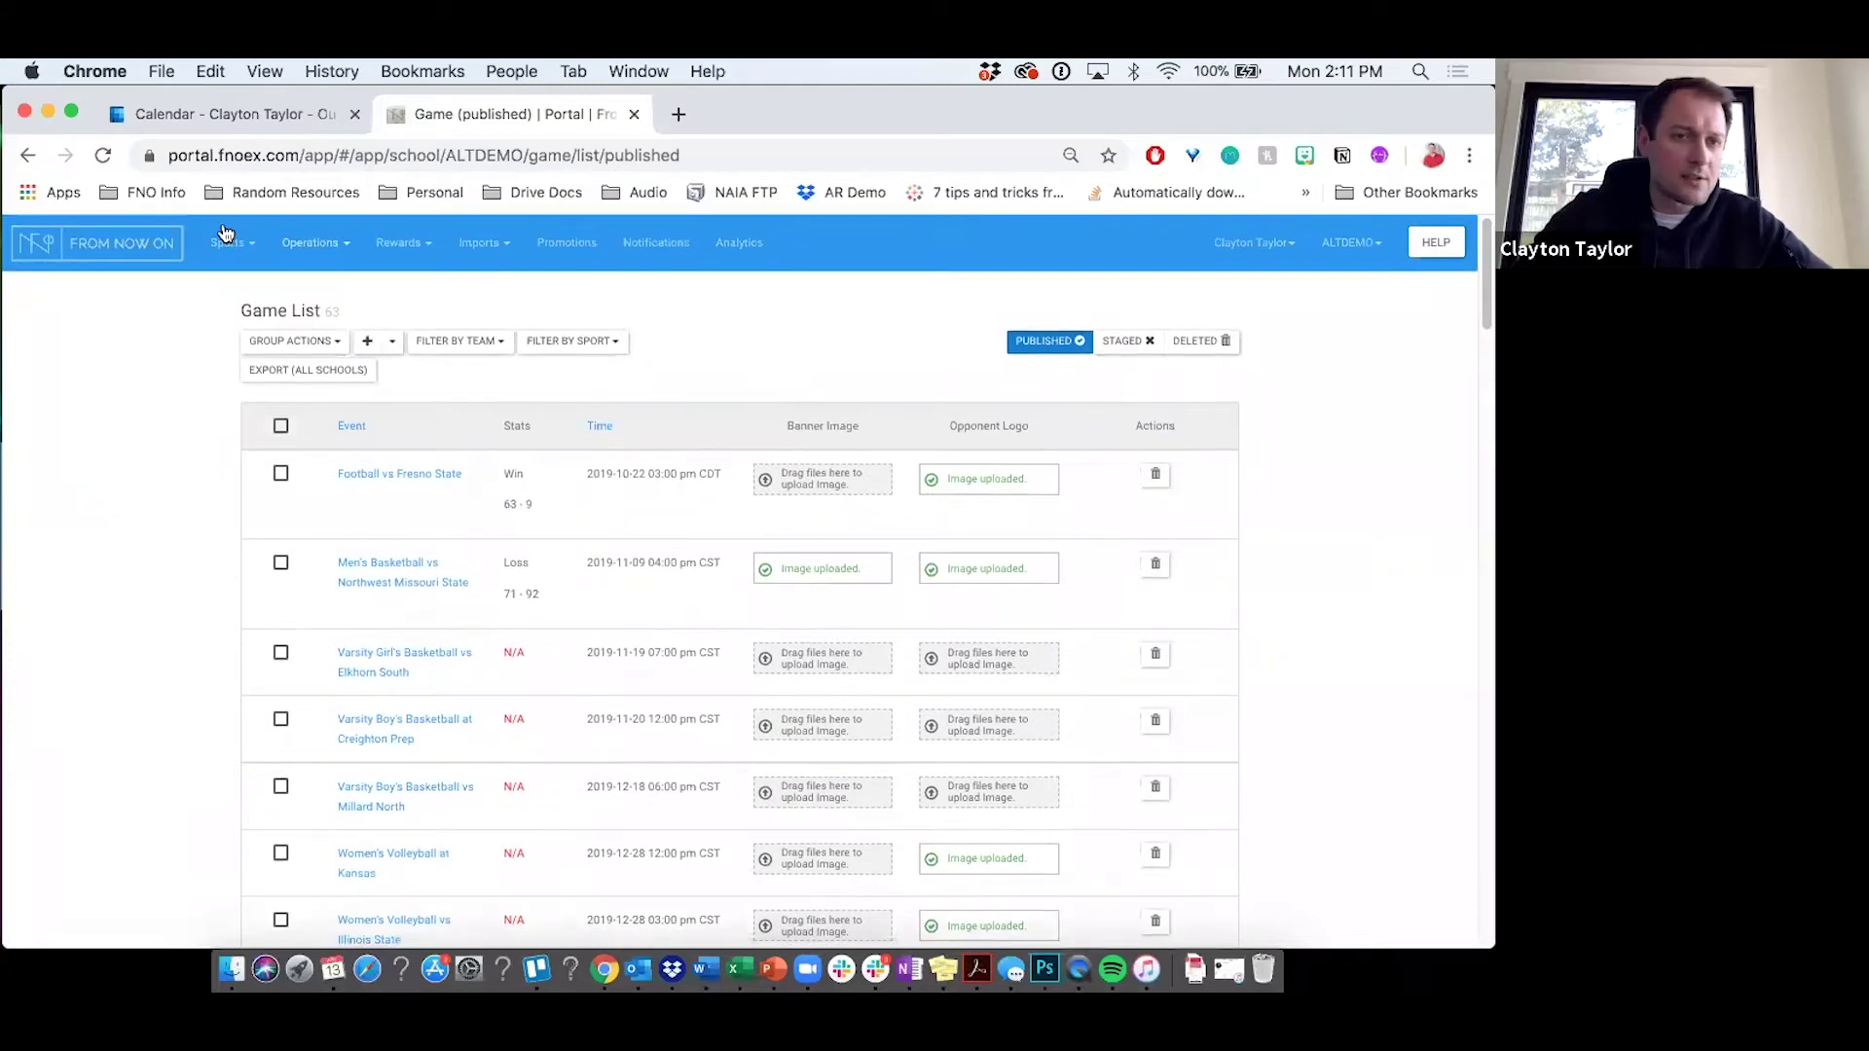
# Open the Fan Guide page and review the other options under operations.
pyautogui.click(332, 246)
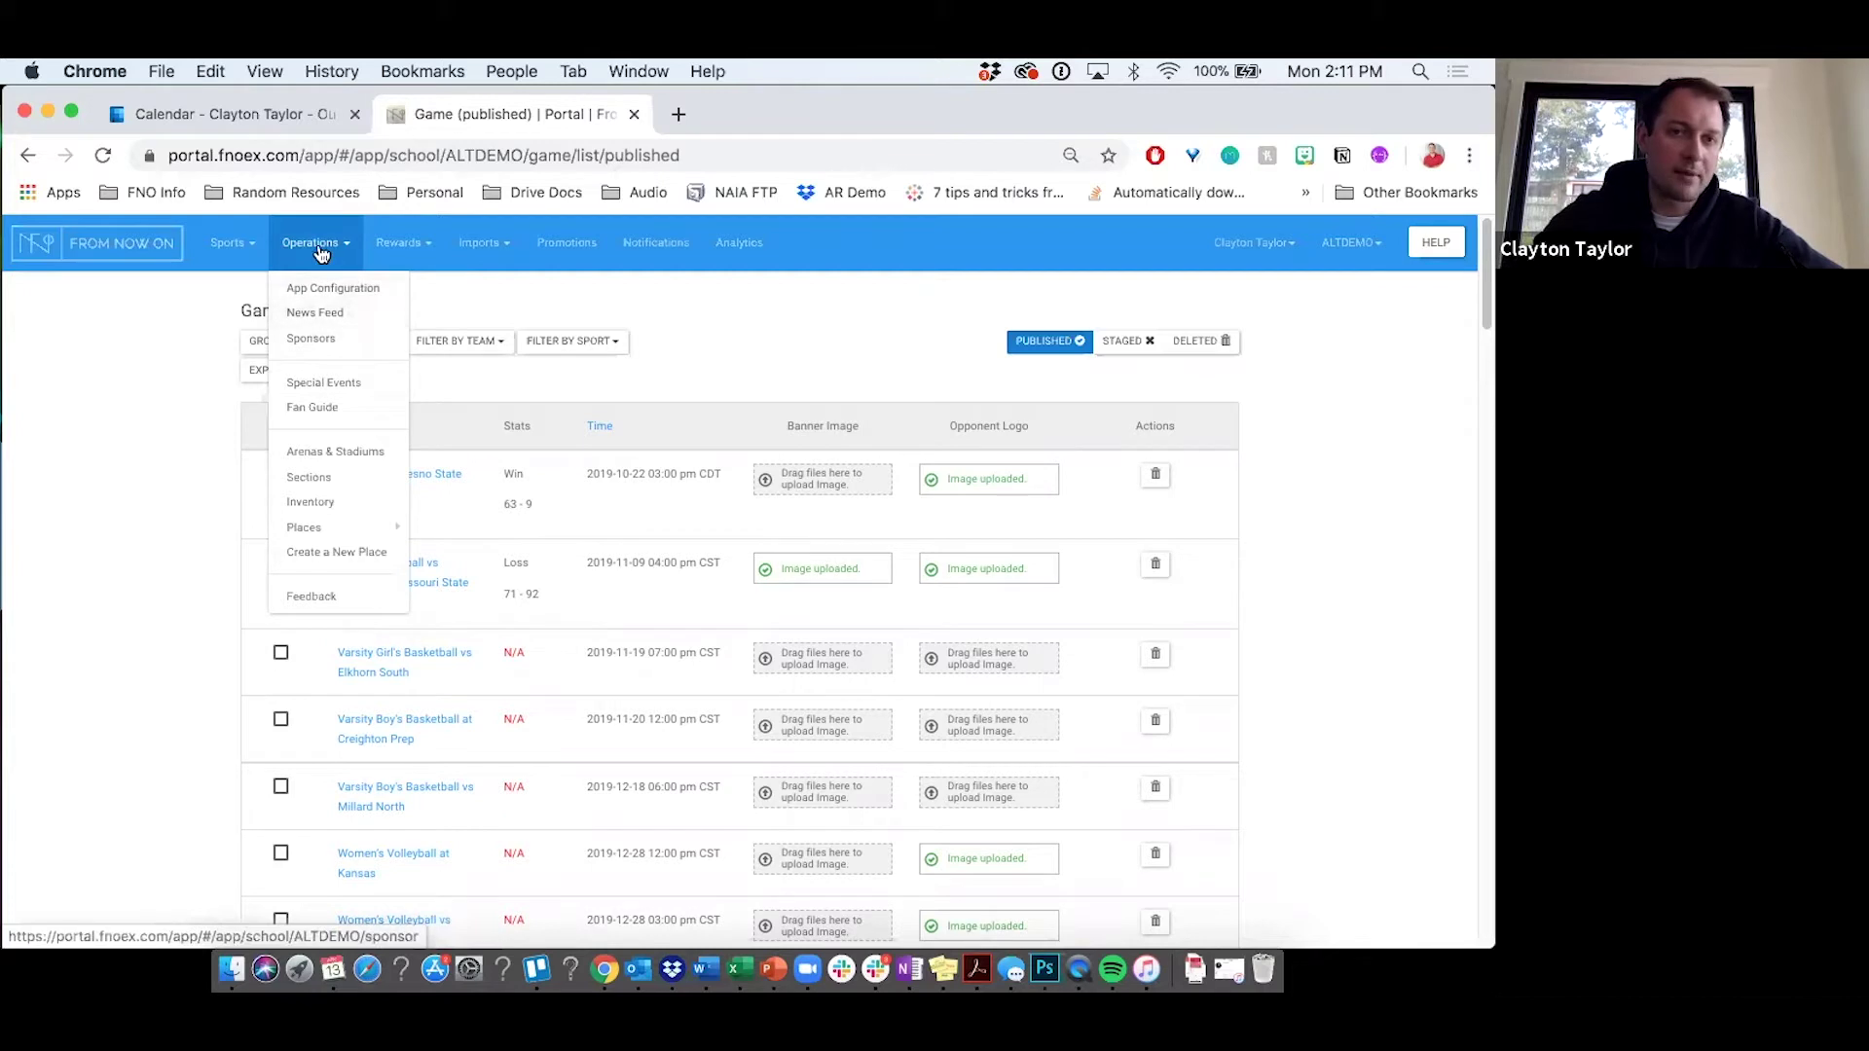
pyautogui.click(311, 407)
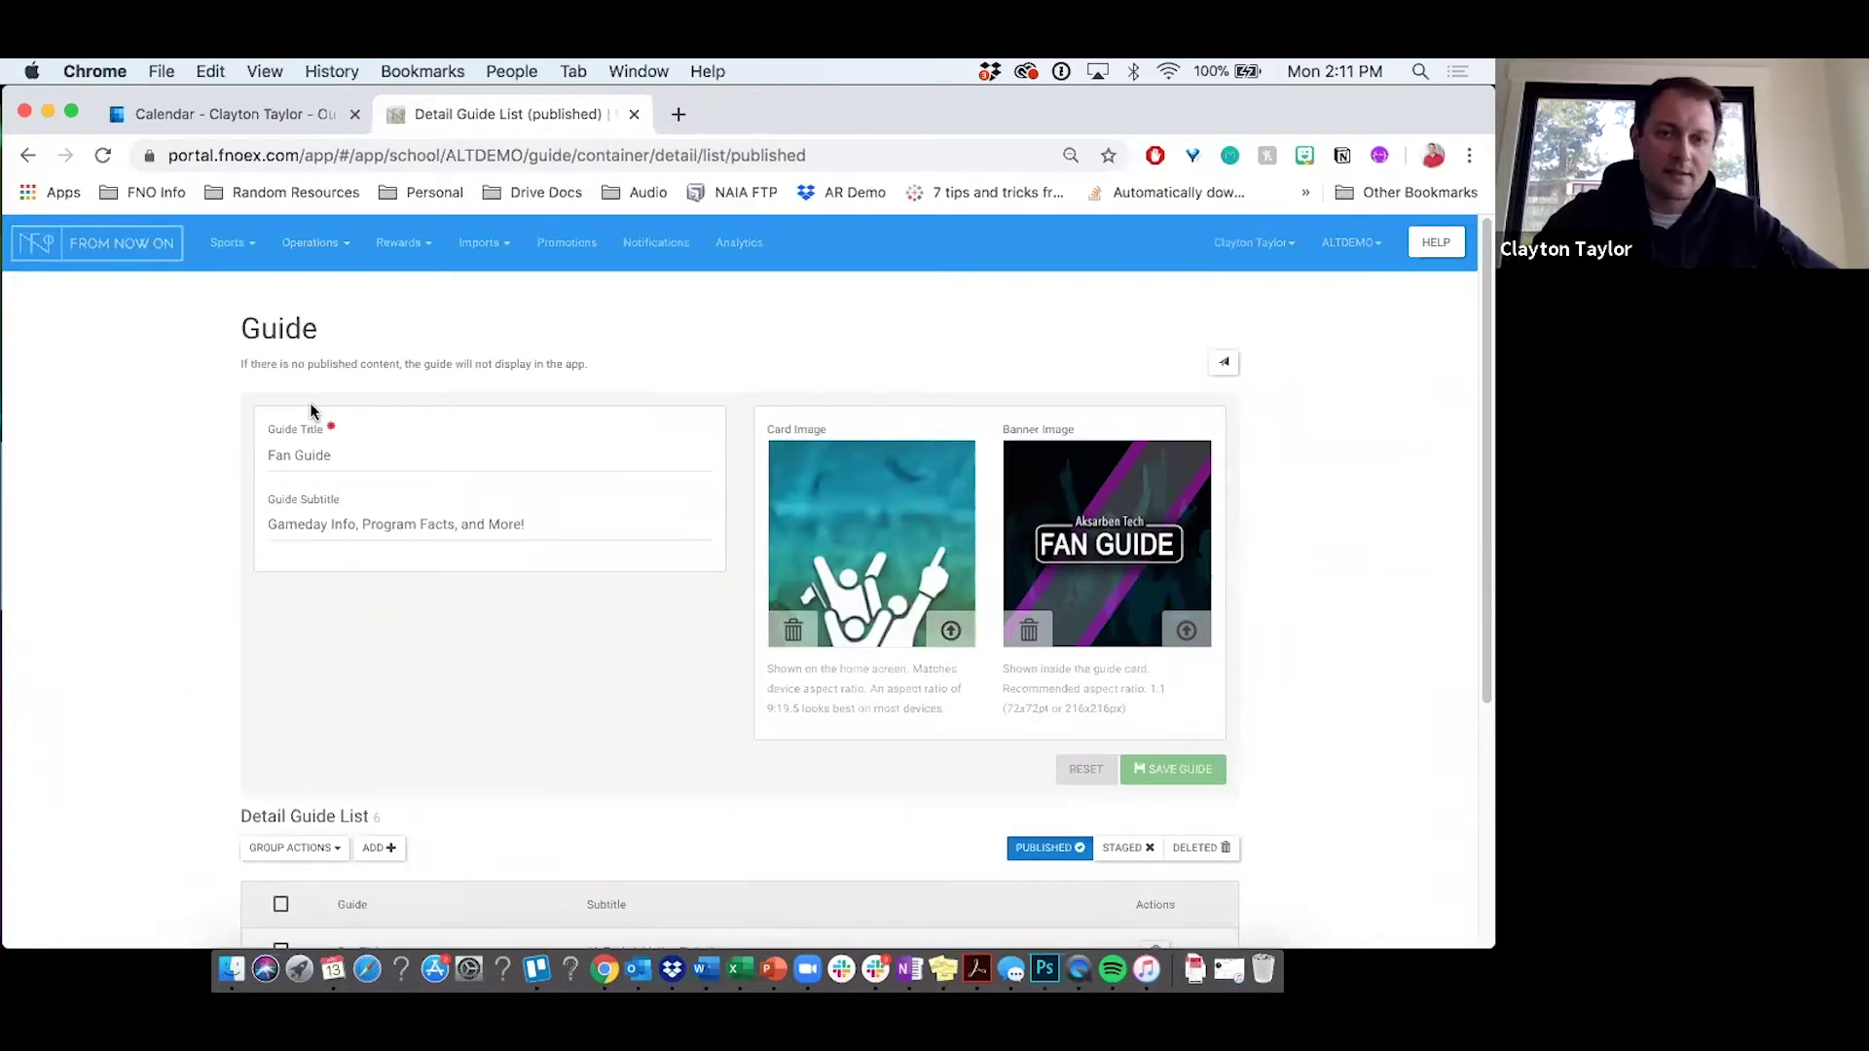
pyautogui.click(318, 248)
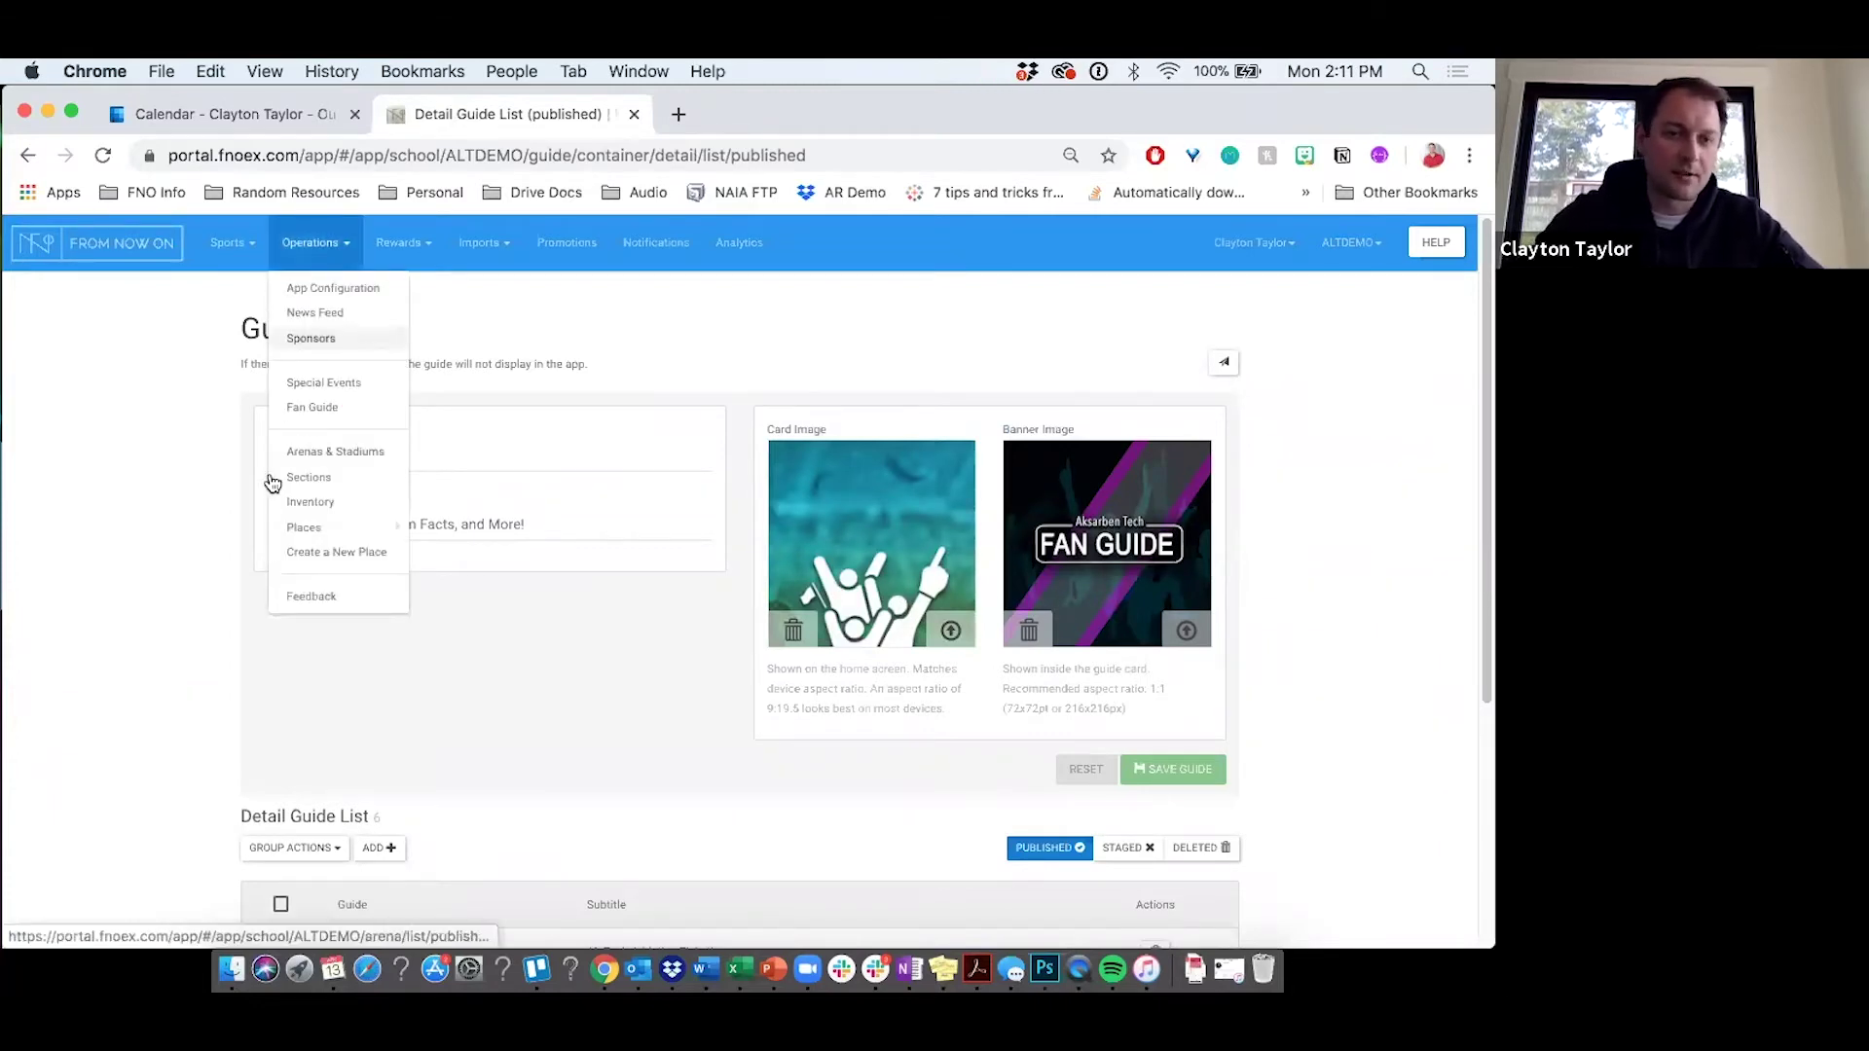
# Review the rewards options and open the Import Data page.
pyautogui.click(408, 244)
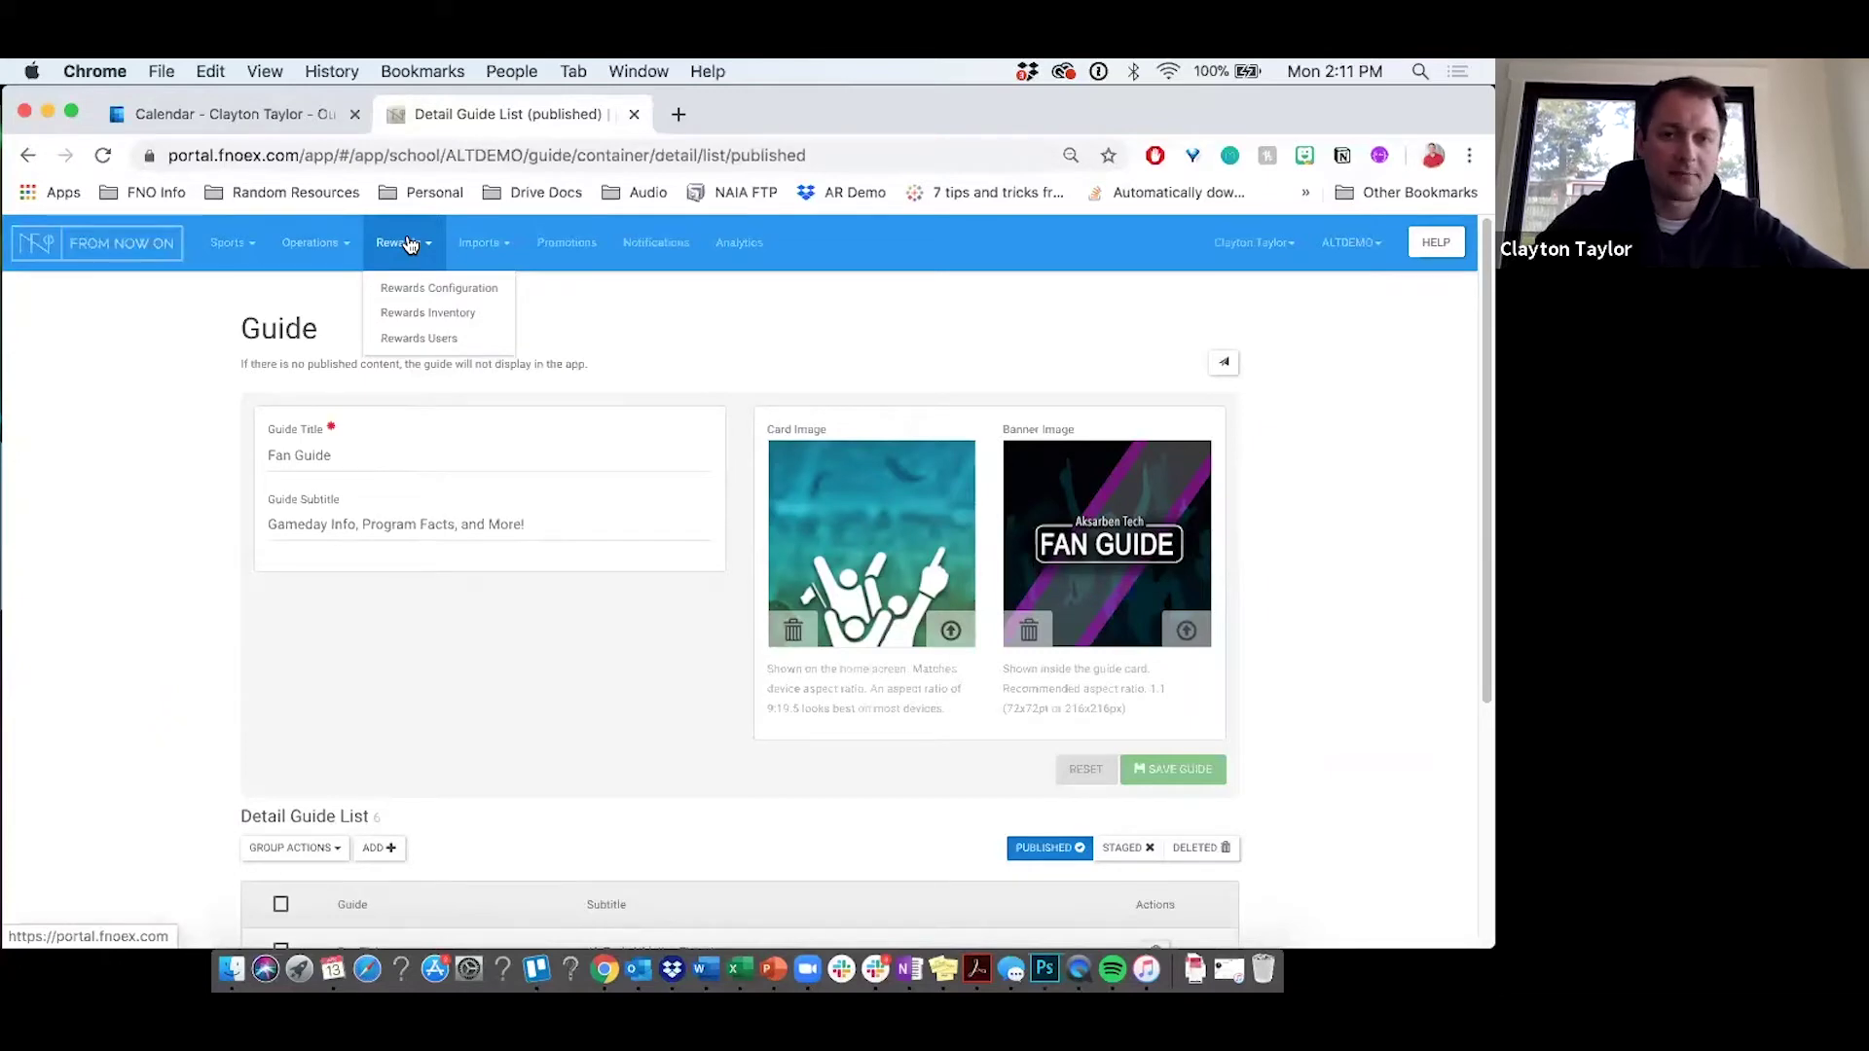
pyautogui.click(492, 246)
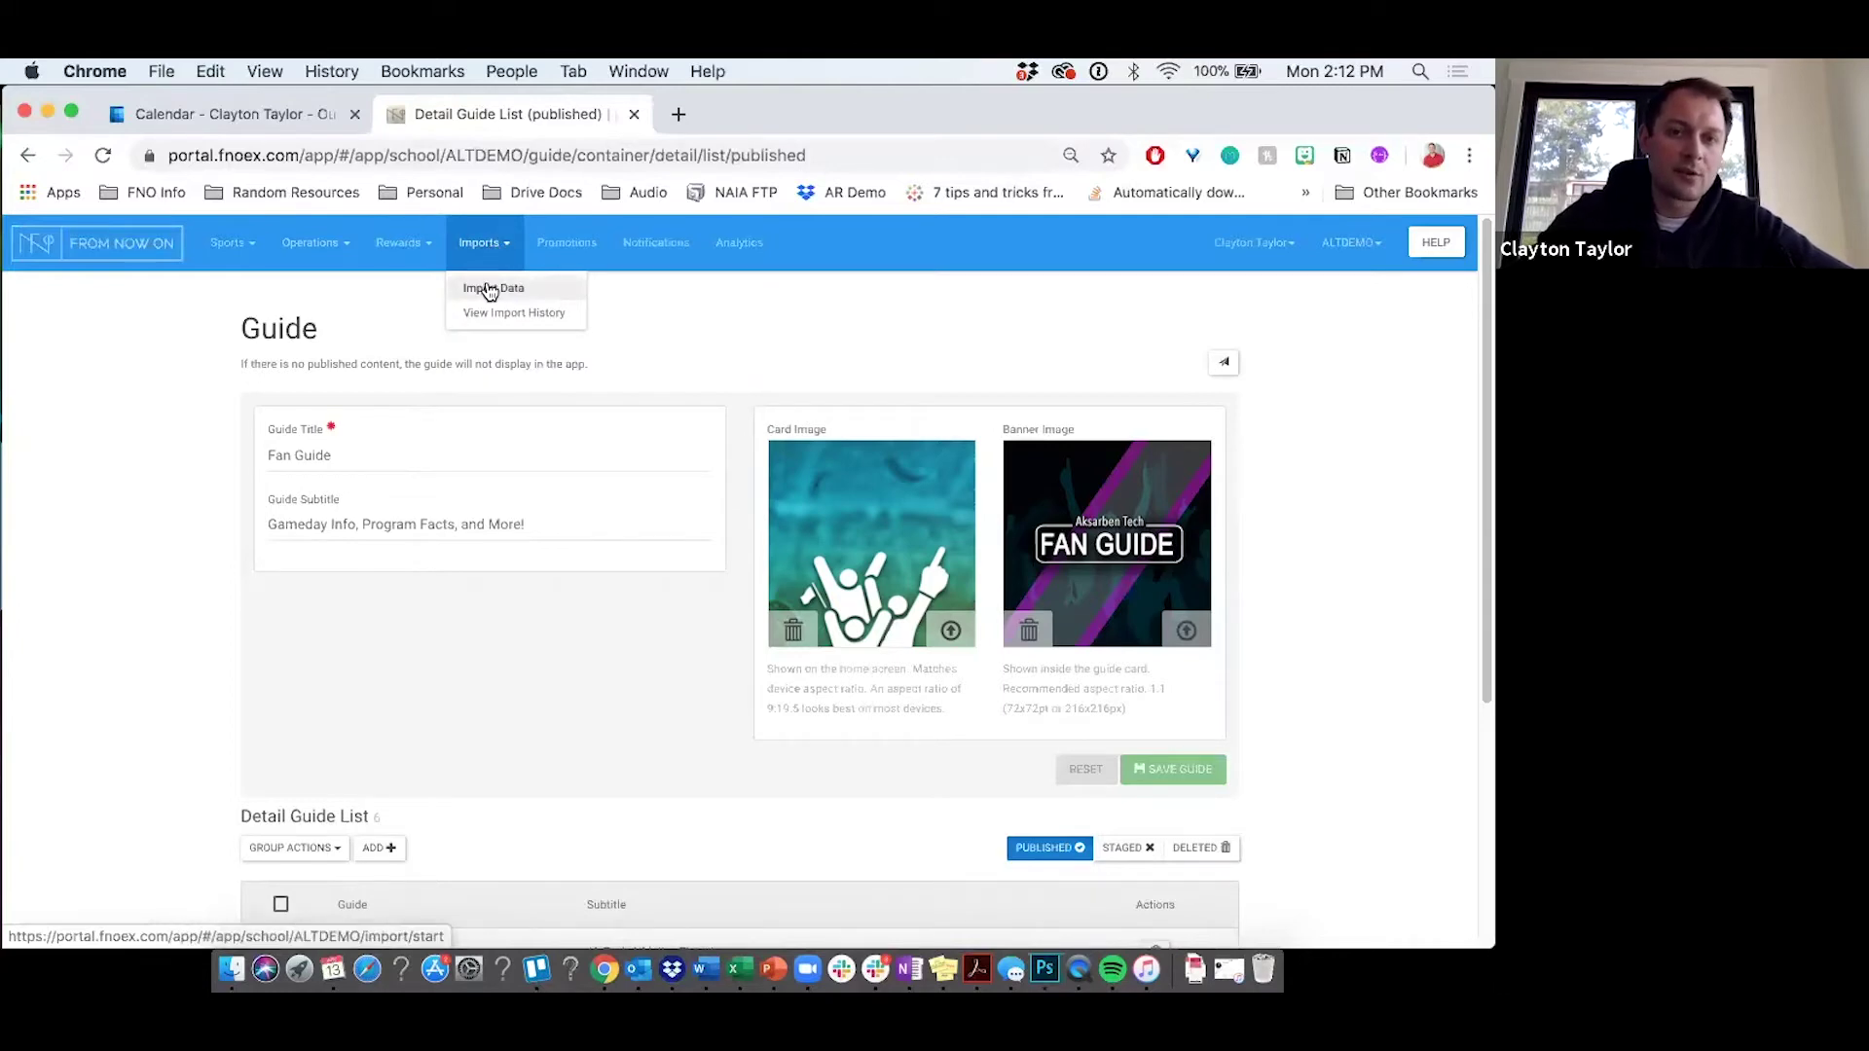
pyautogui.click(487, 288)
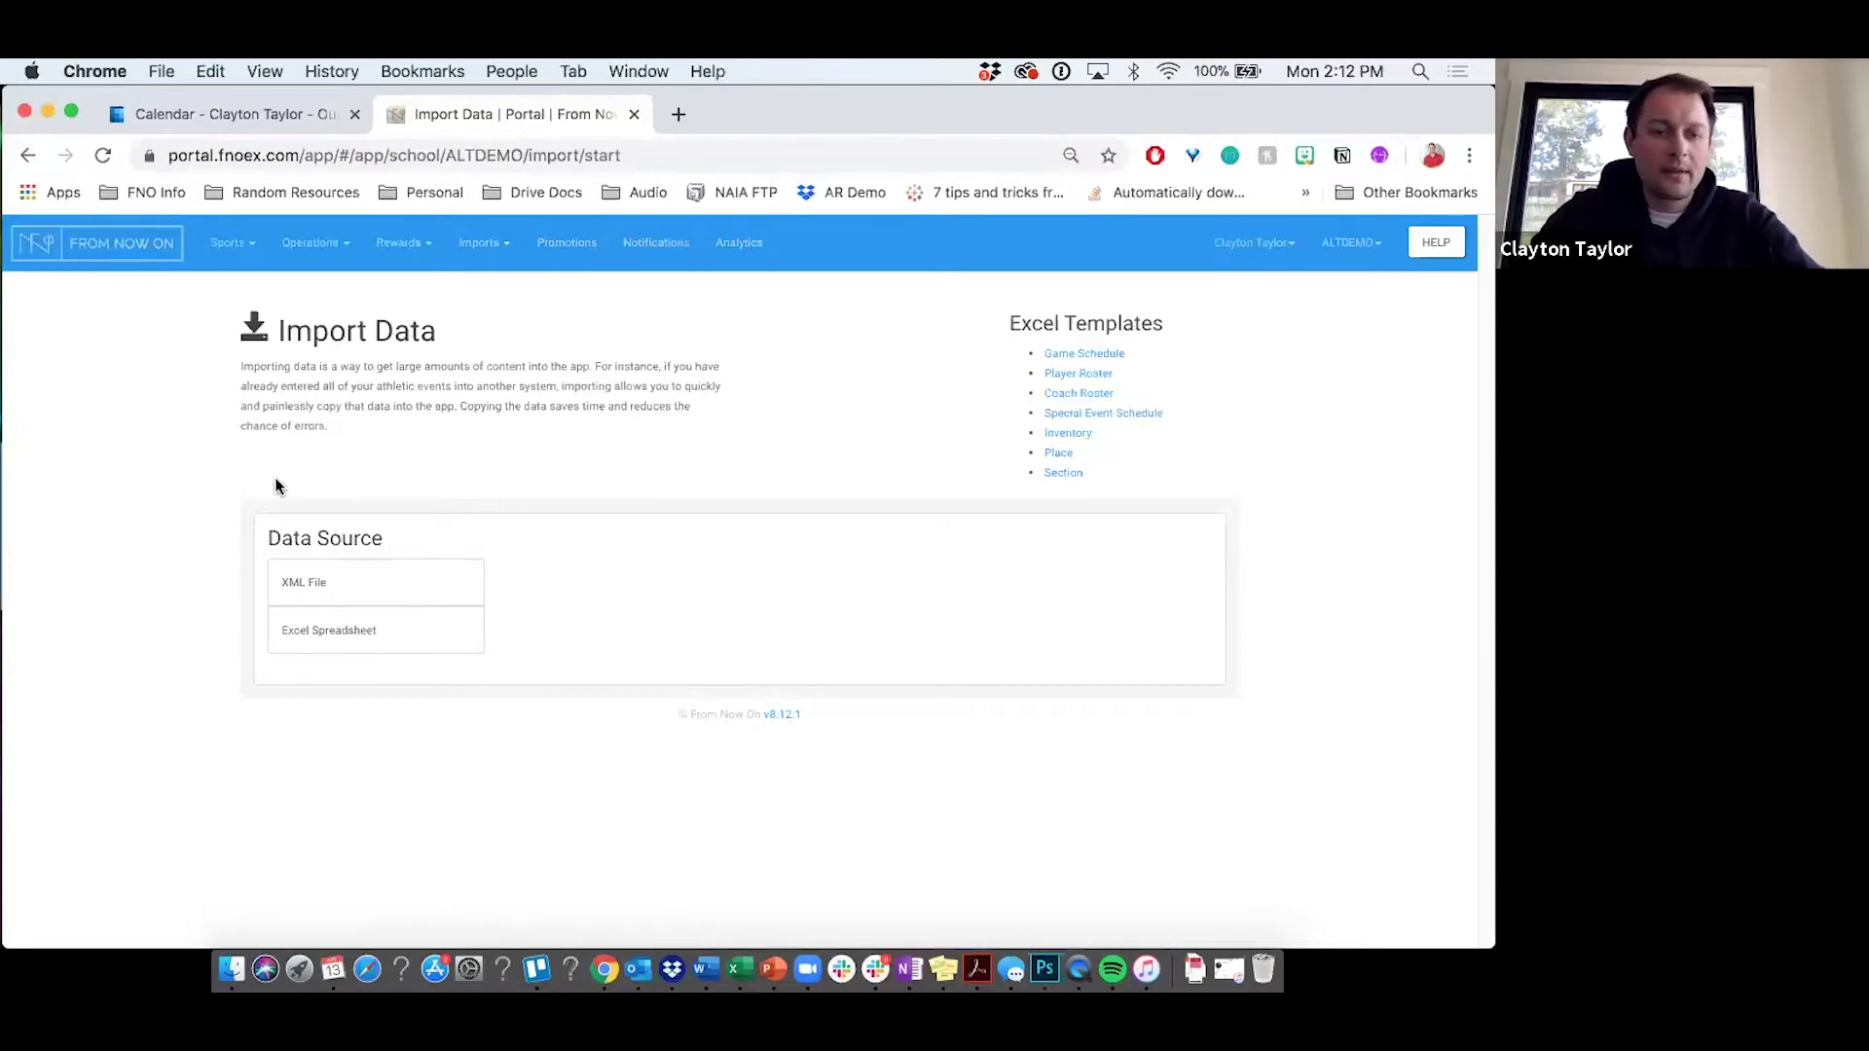
# Switch to the PowerPoint slideshow and advance it to the "Published, Staged, Deleted" slide.
pyautogui.hotkey('ctrl', 'Up')
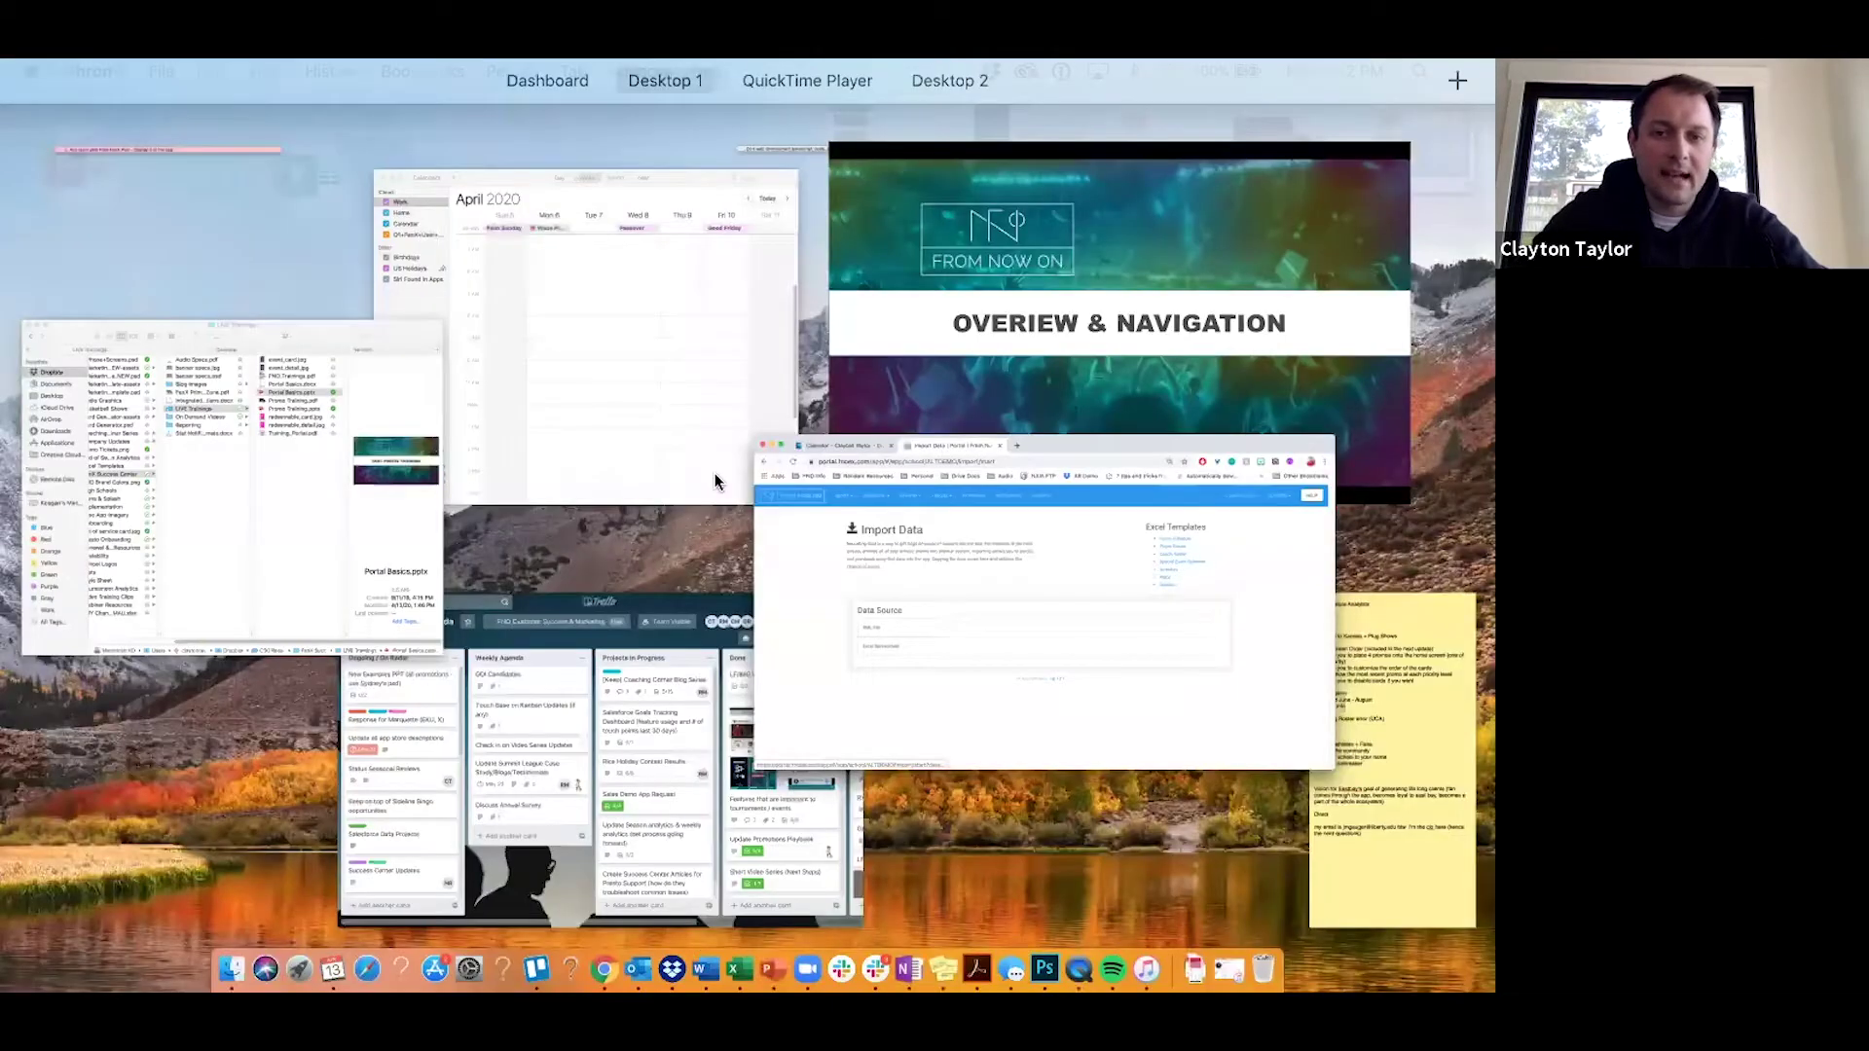
pyautogui.click(1089, 324)
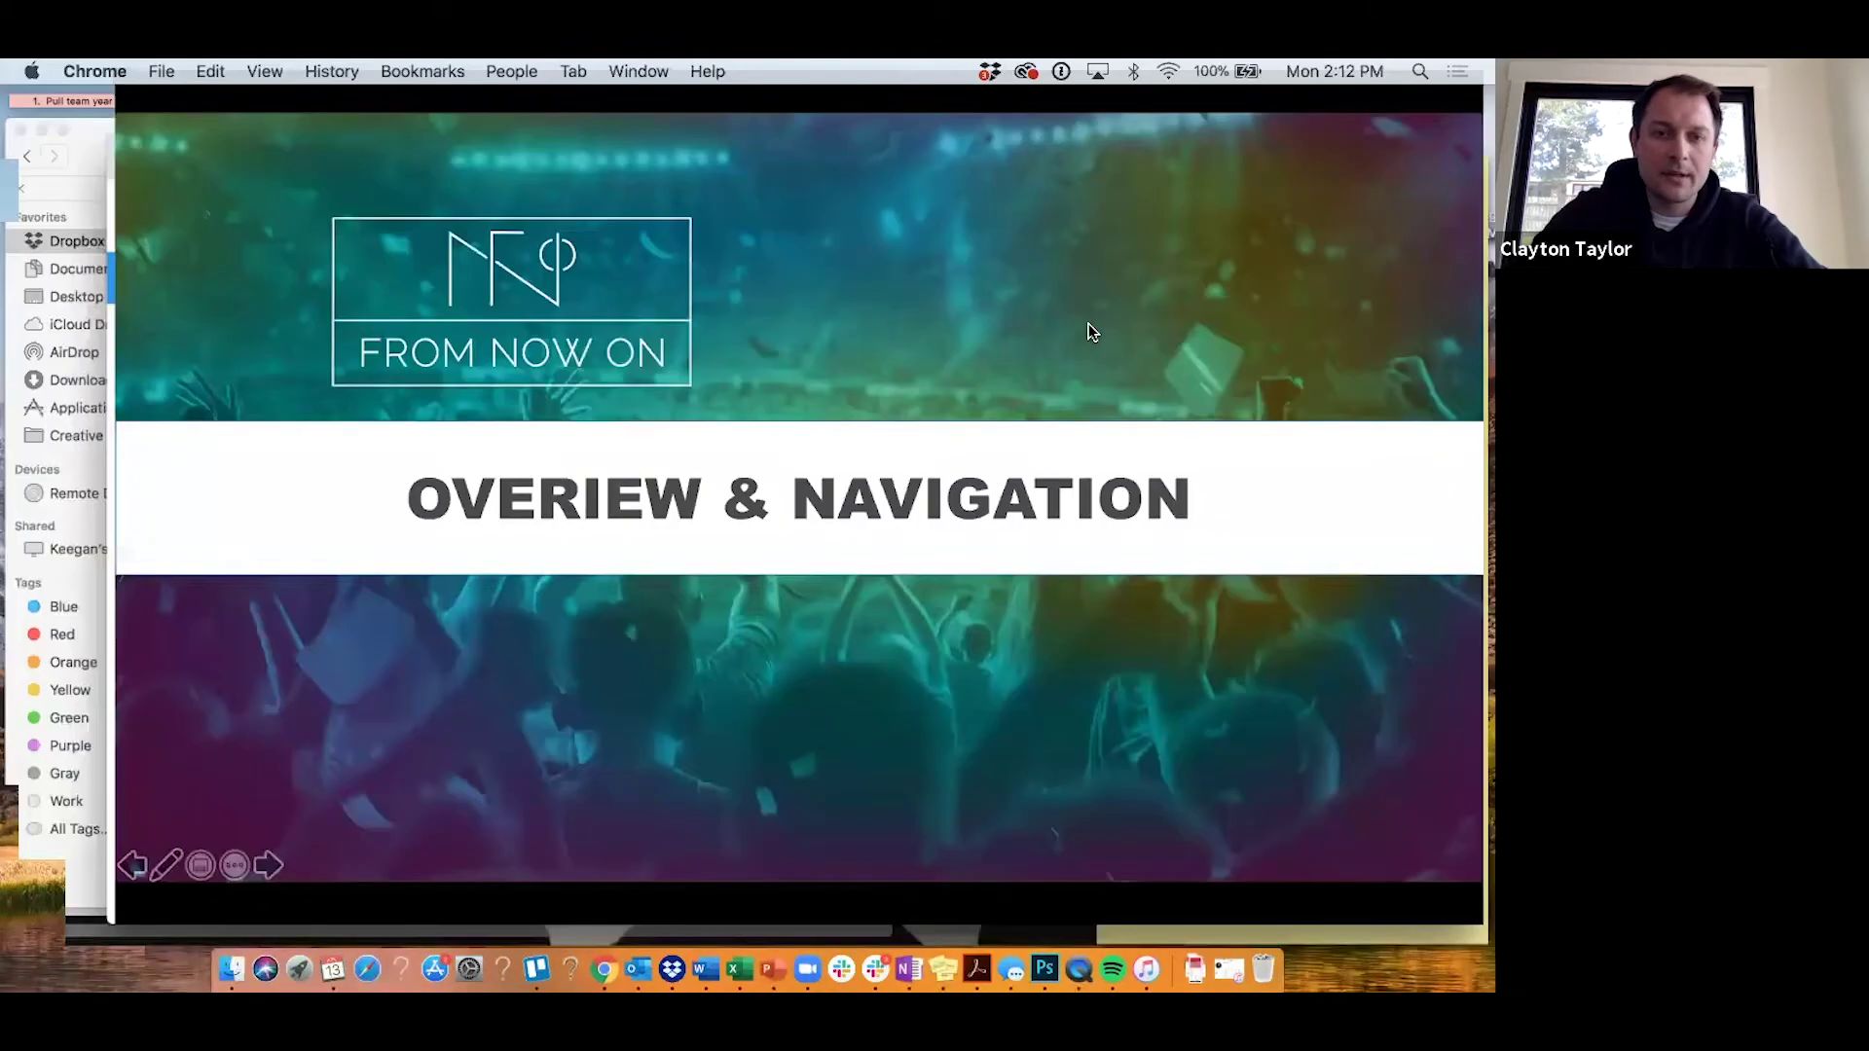
pyautogui.click(1088, 327)
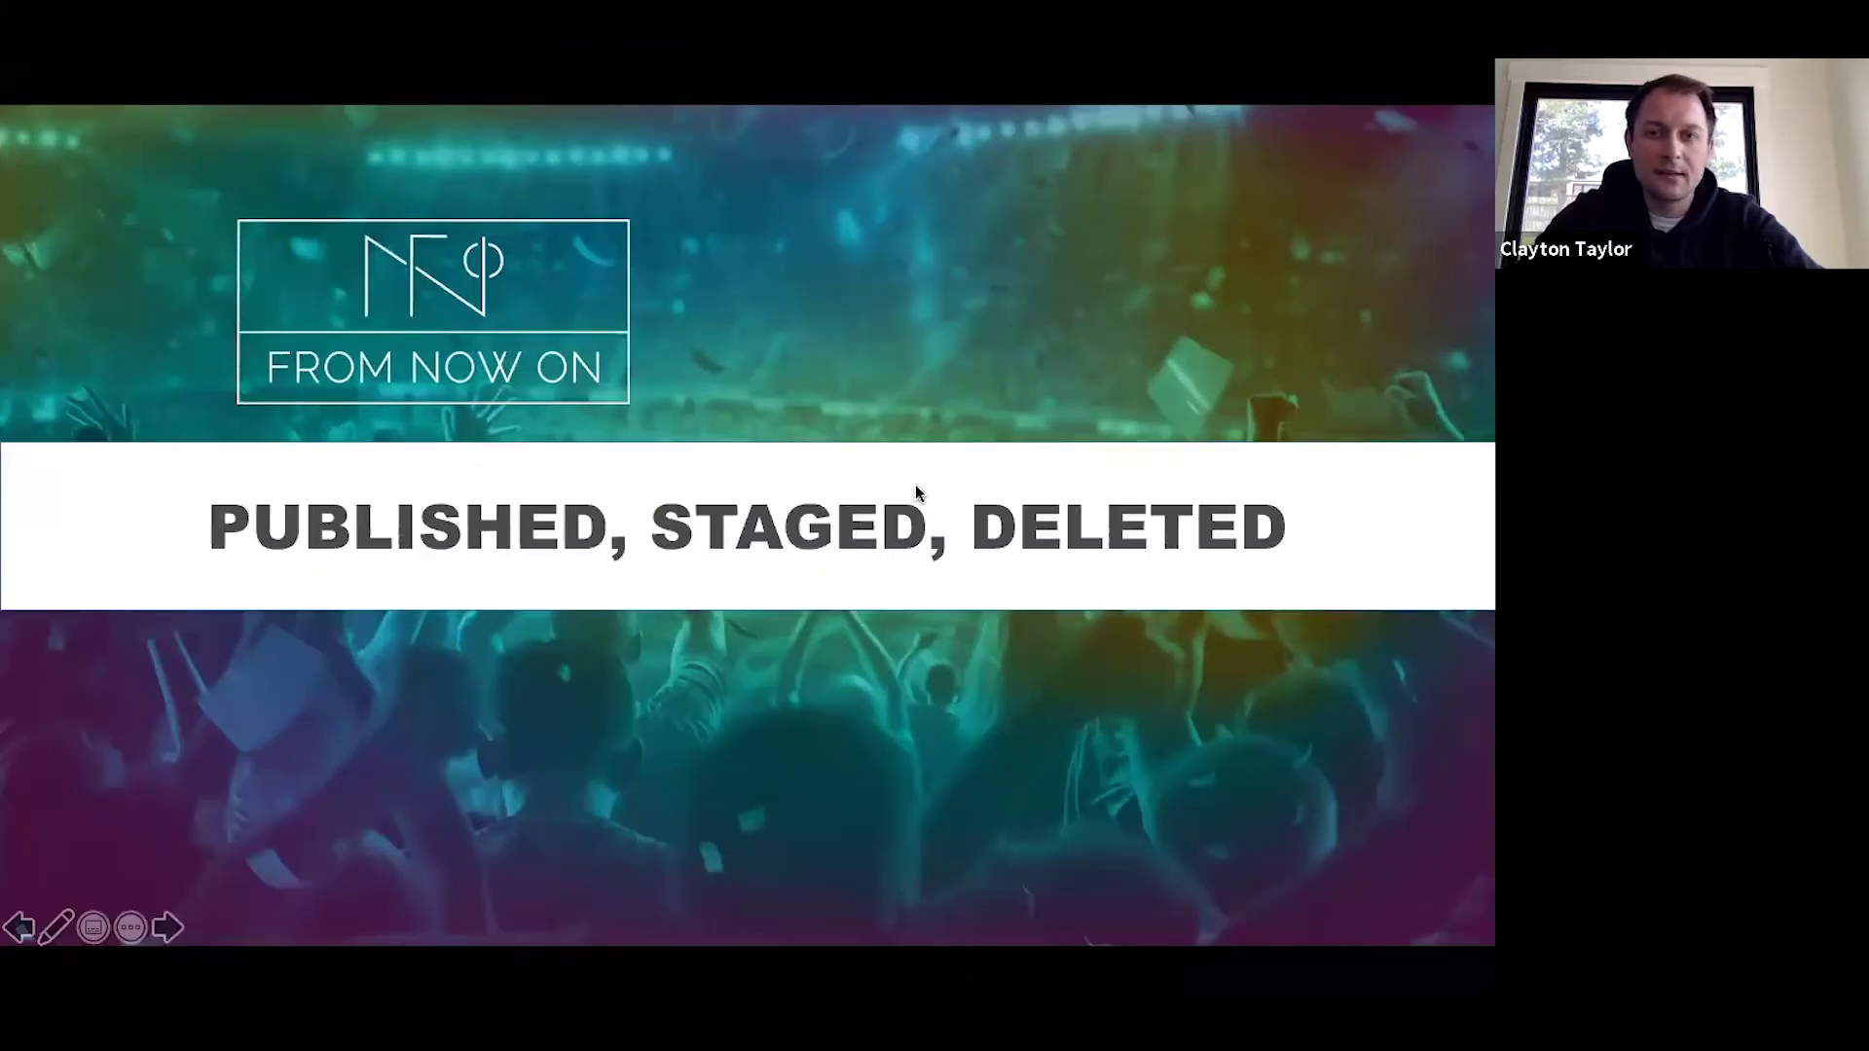
# Switch back to the portal in Chrome and open the Special Event list.
pyautogui.hotkey('ctrl', 'Up')
pyautogui.click(1009, 597)
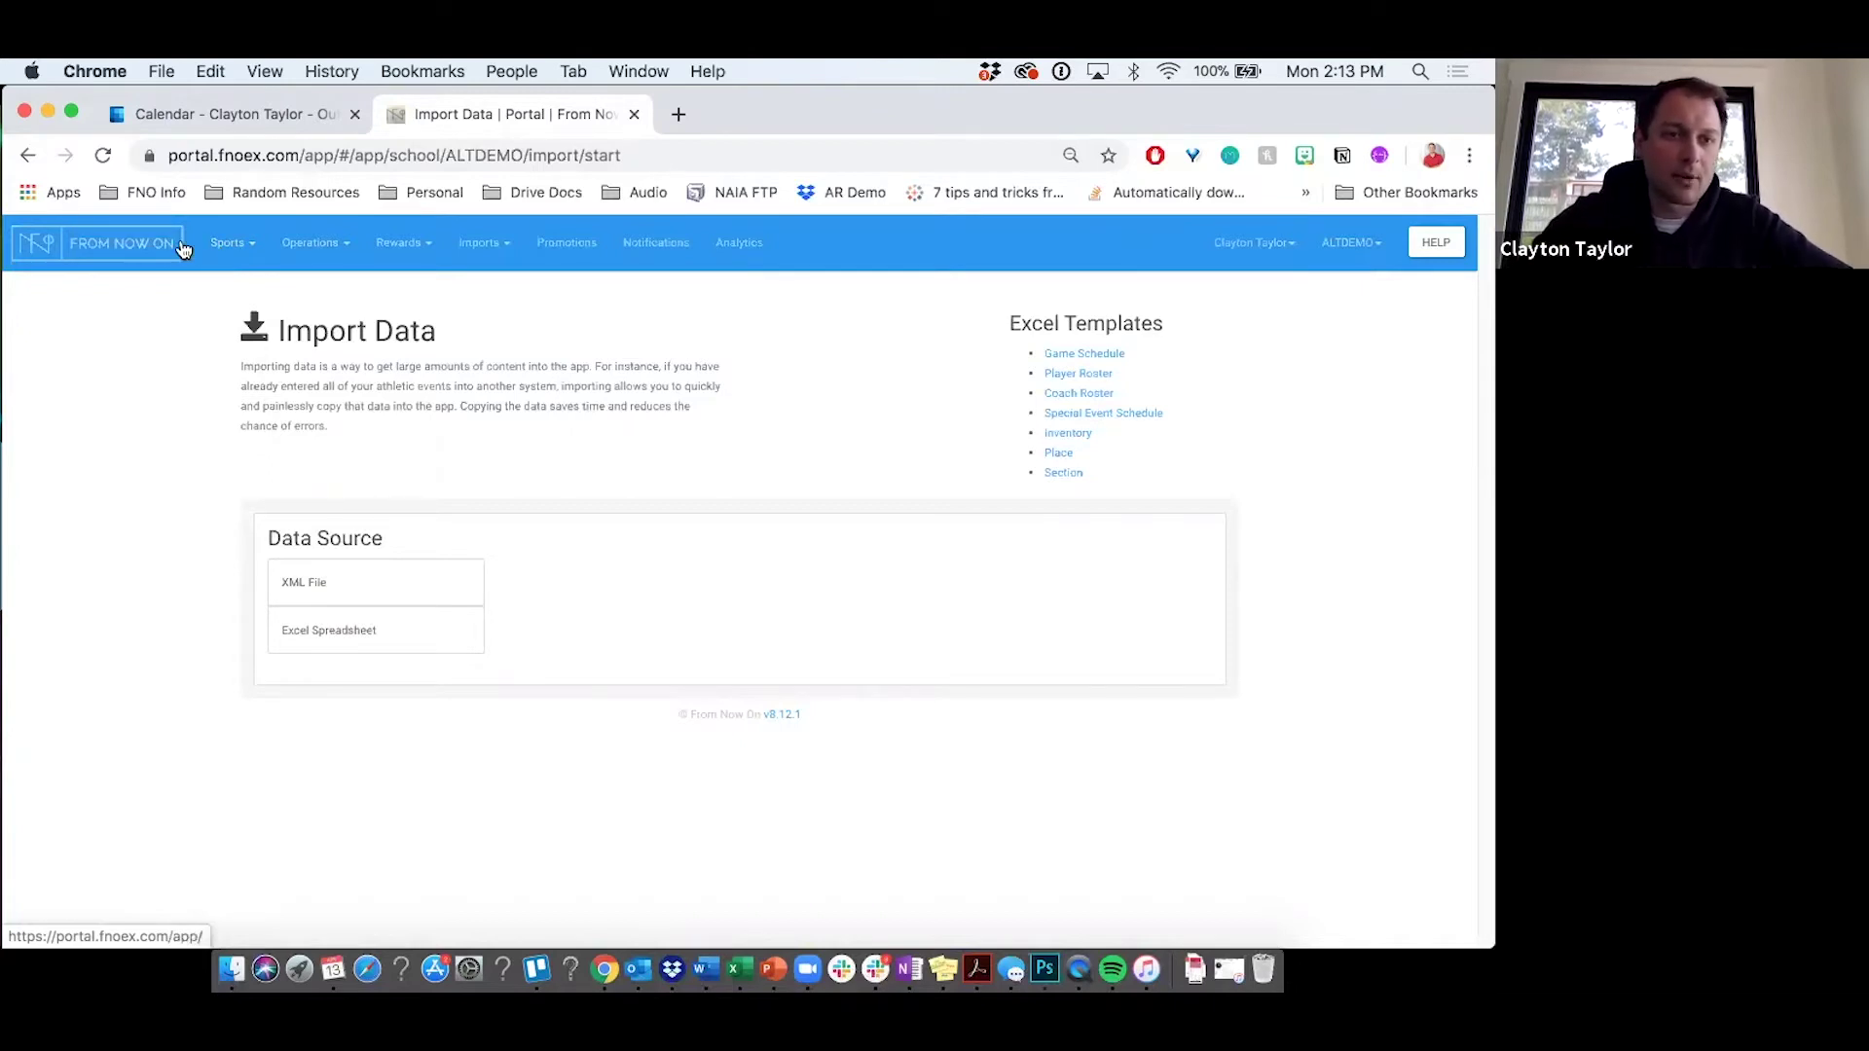
pyautogui.click(321, 250)
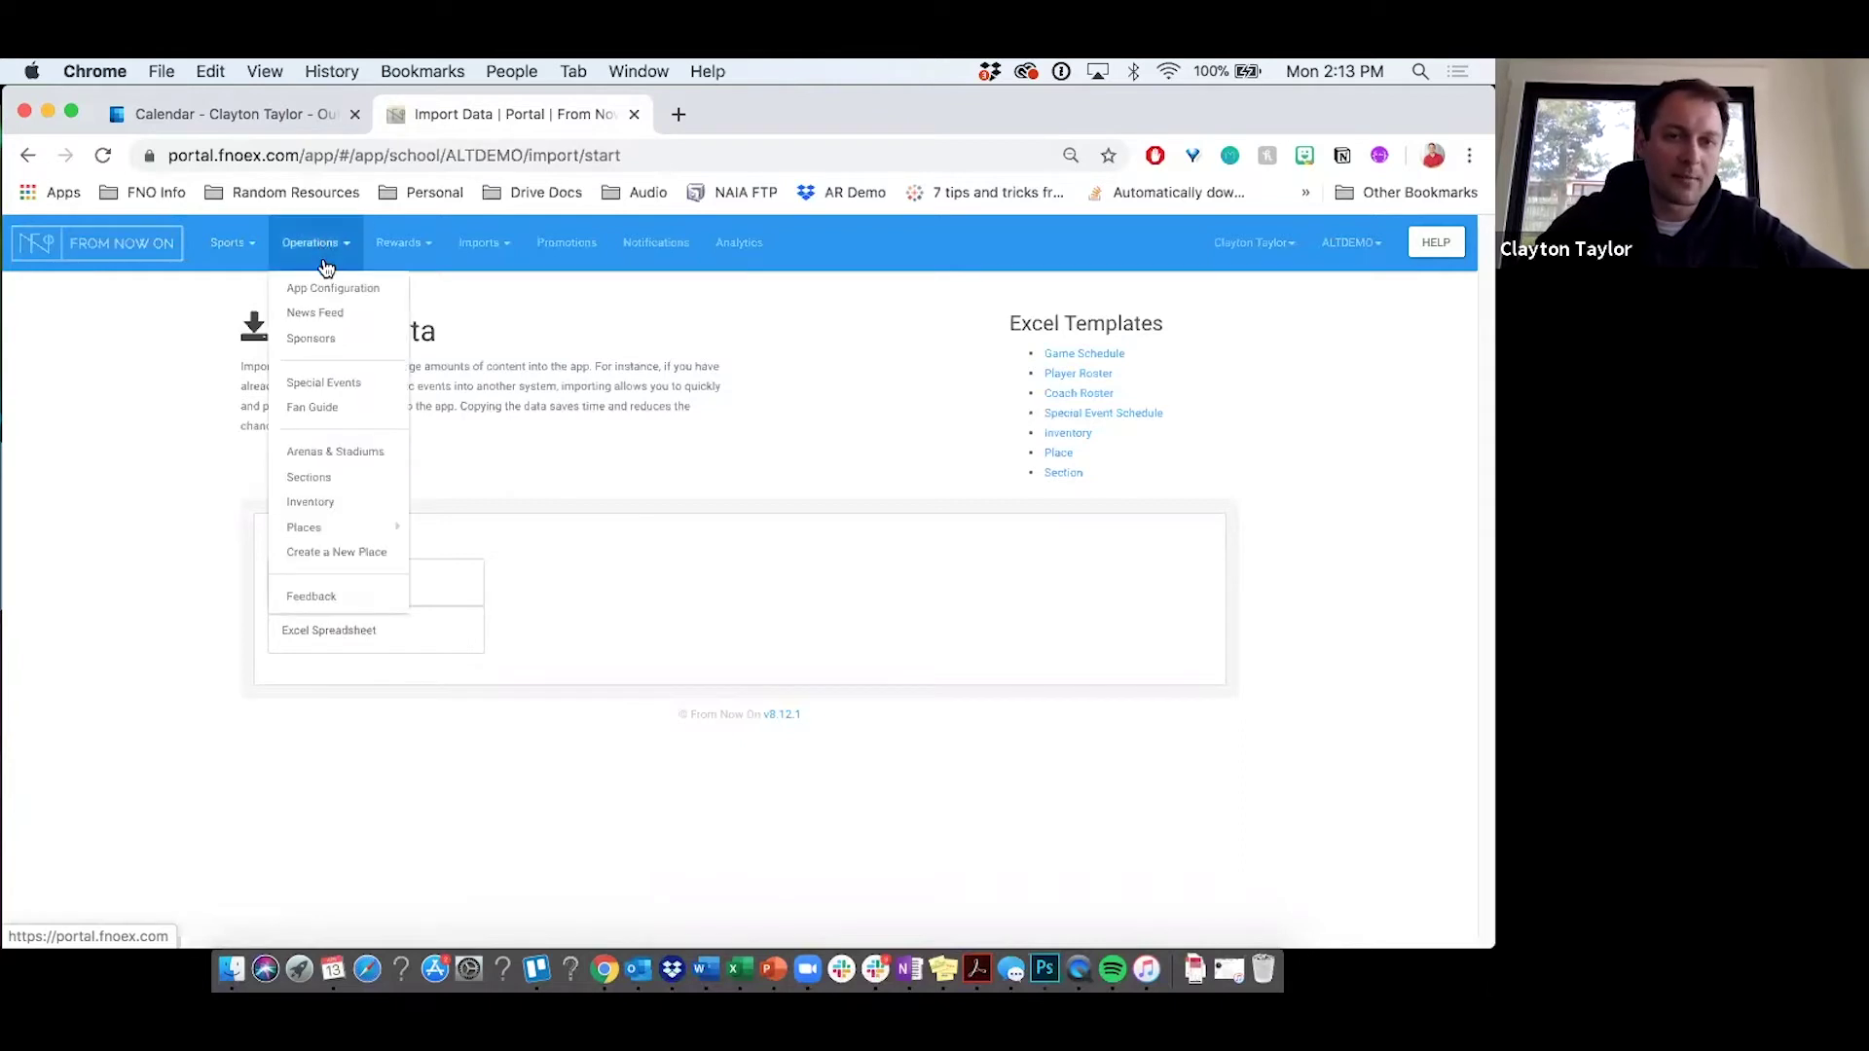
pyautogui.click(327, 385)
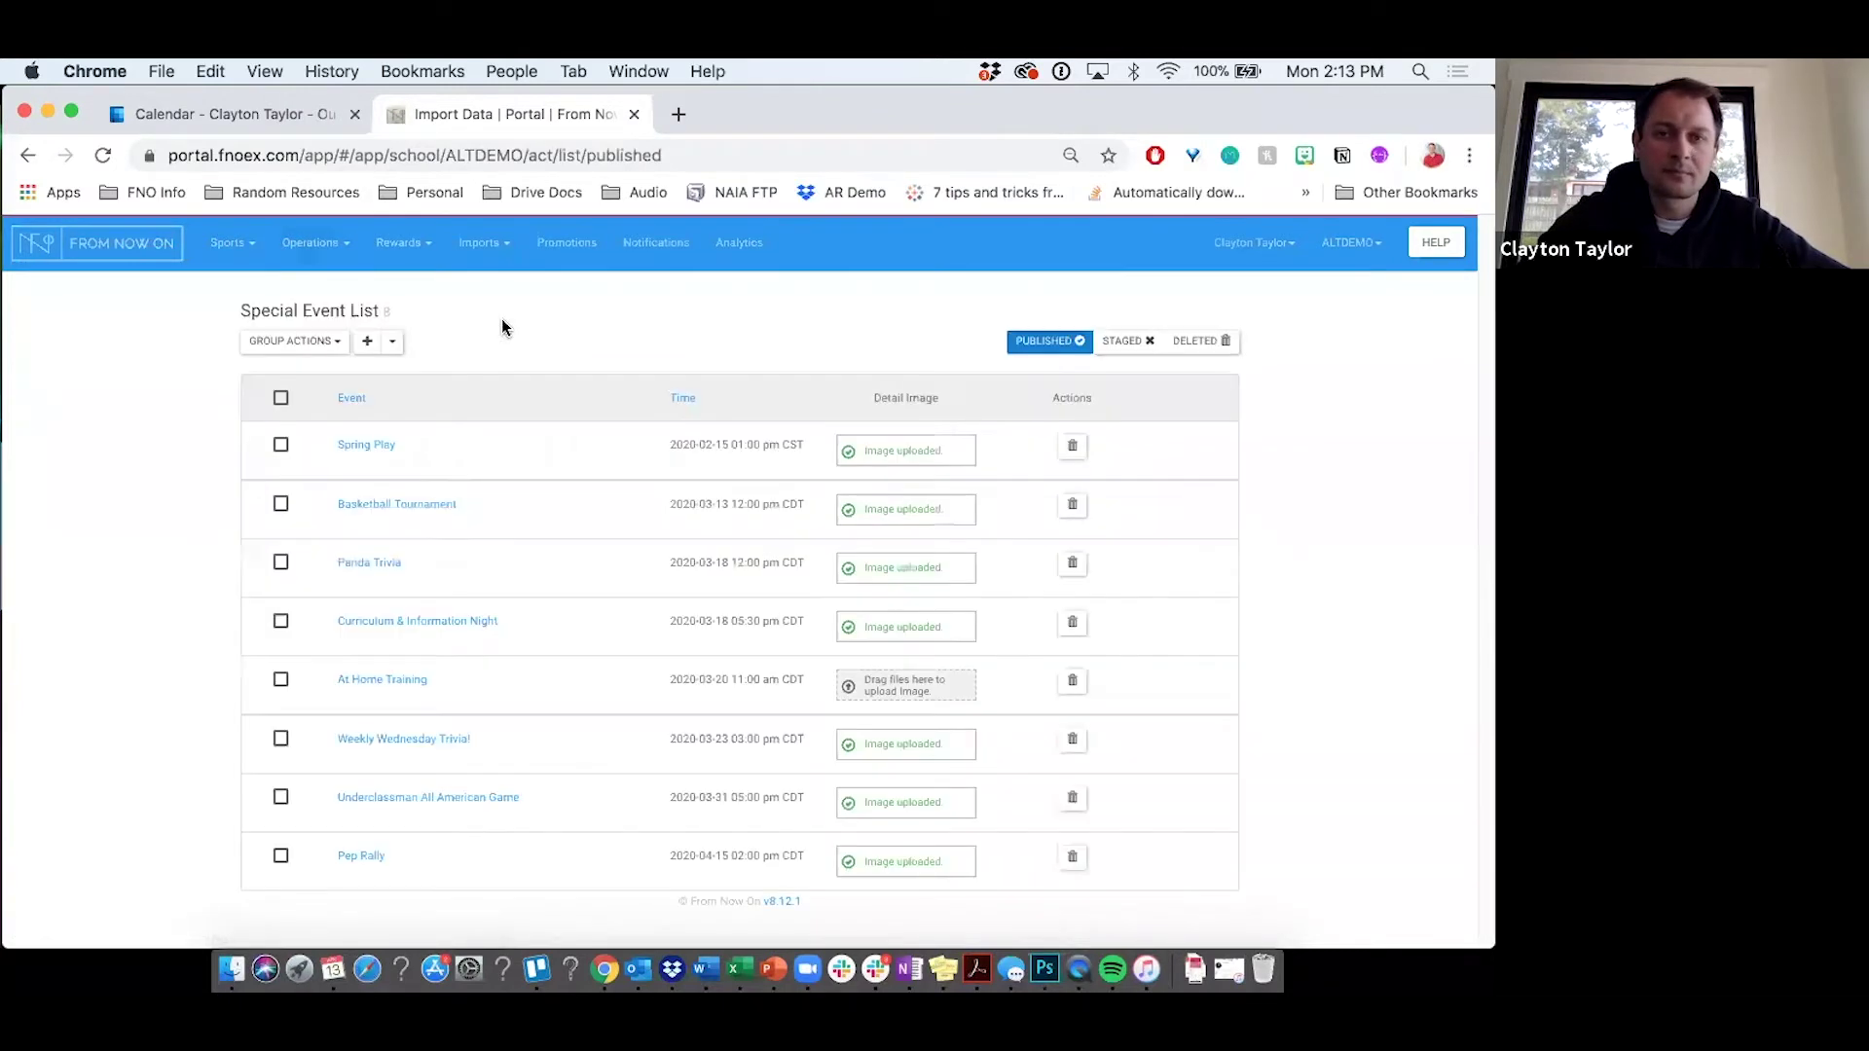
# Start a new special event named "Tailgate" with its event time on April 15, 2020 at 02:13 pm.
pyautogui.click(369, 344)
pyautogui.click(343, 484)
pyautogui.write('Tailgate')
pyautogui.click(840, 505)
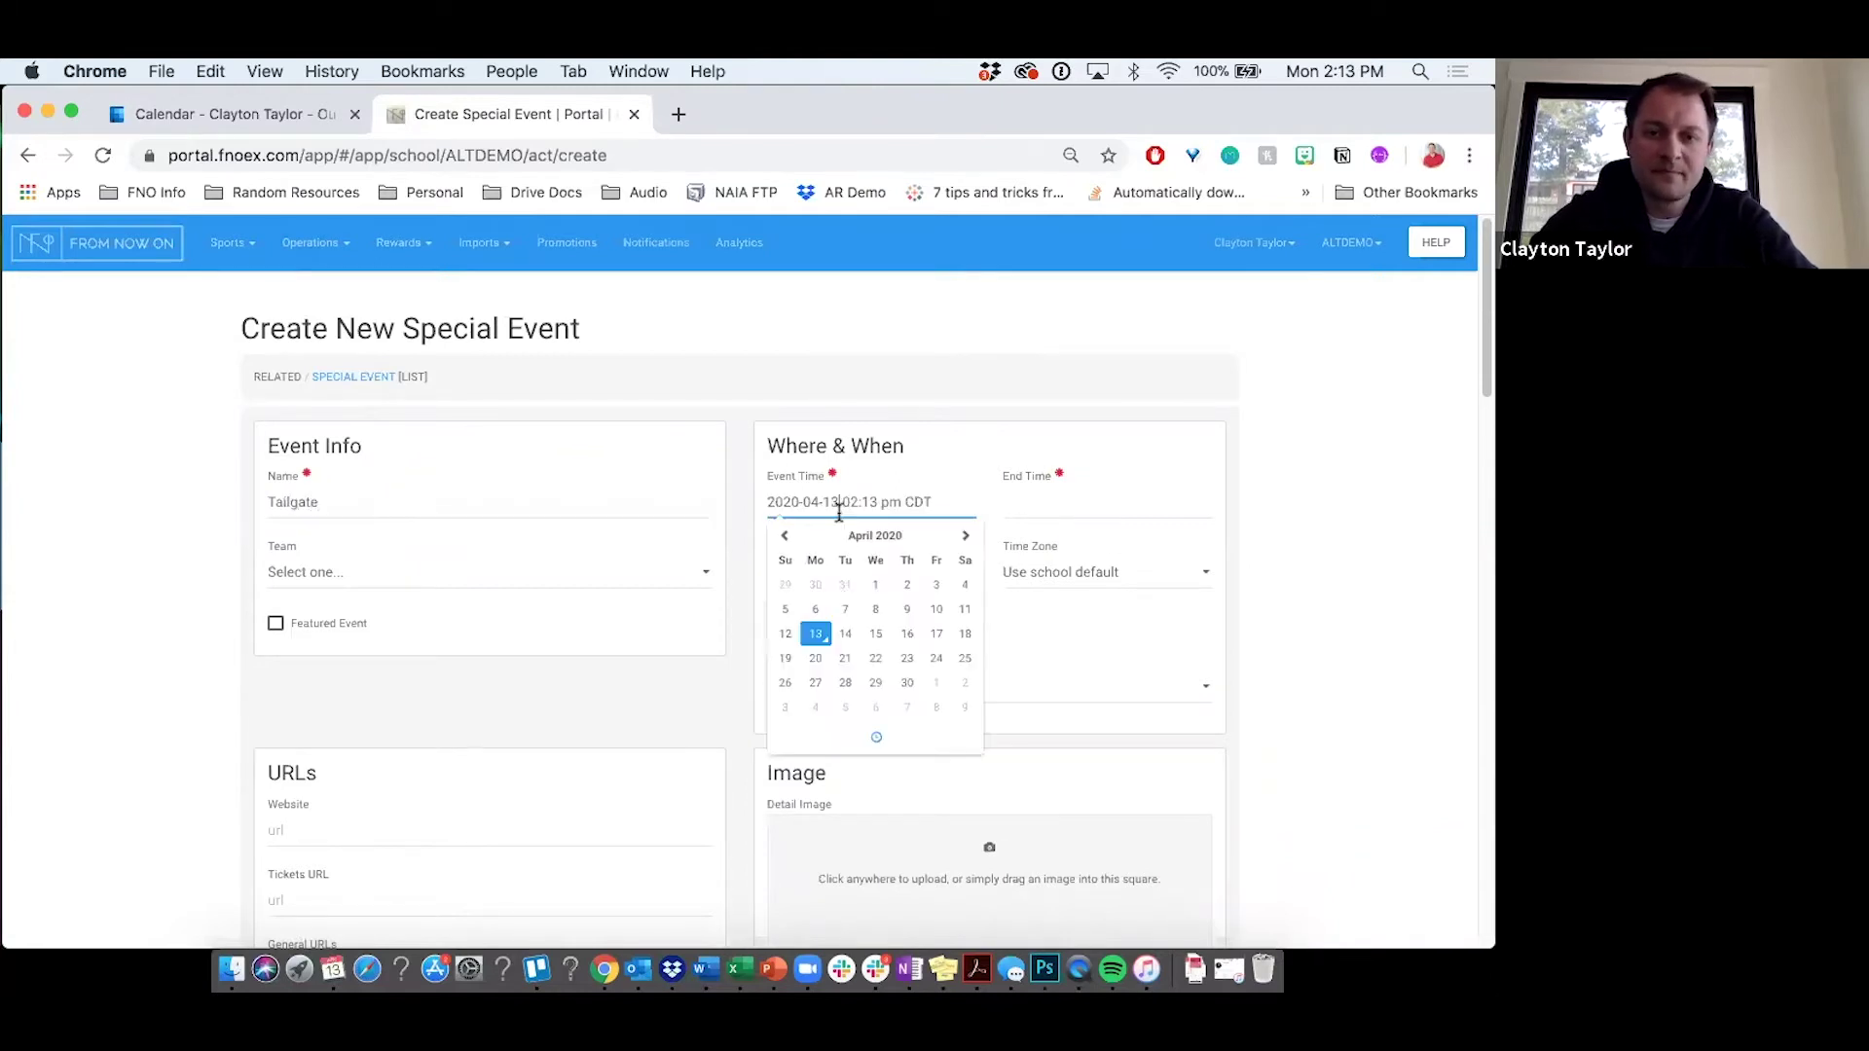
pyautogui.click(875, 634)
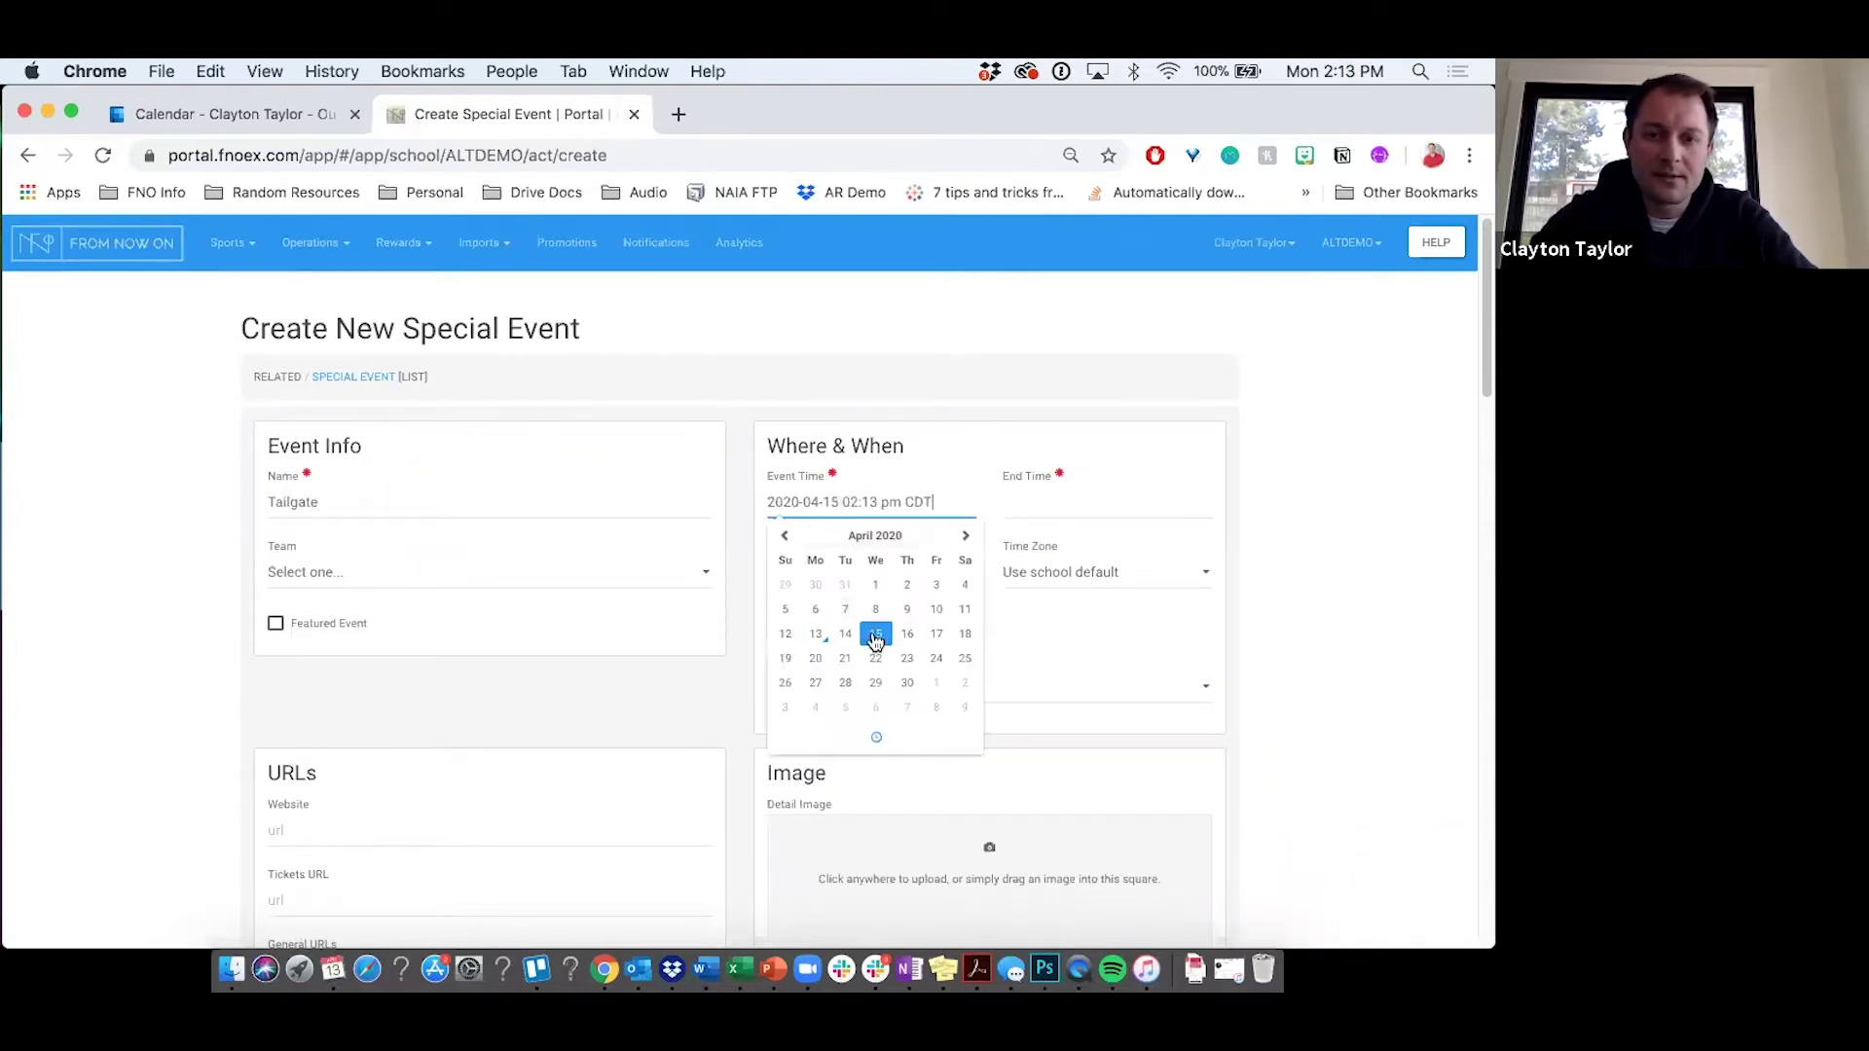
# Set the event's end time to April 15, 2020 at 04:13 pm.
pyautogui.click(1031, 498)
pyautogui.click(1112, 739)
pyautogui.click(1038, 599)
pyautogui.click(1038, 604)
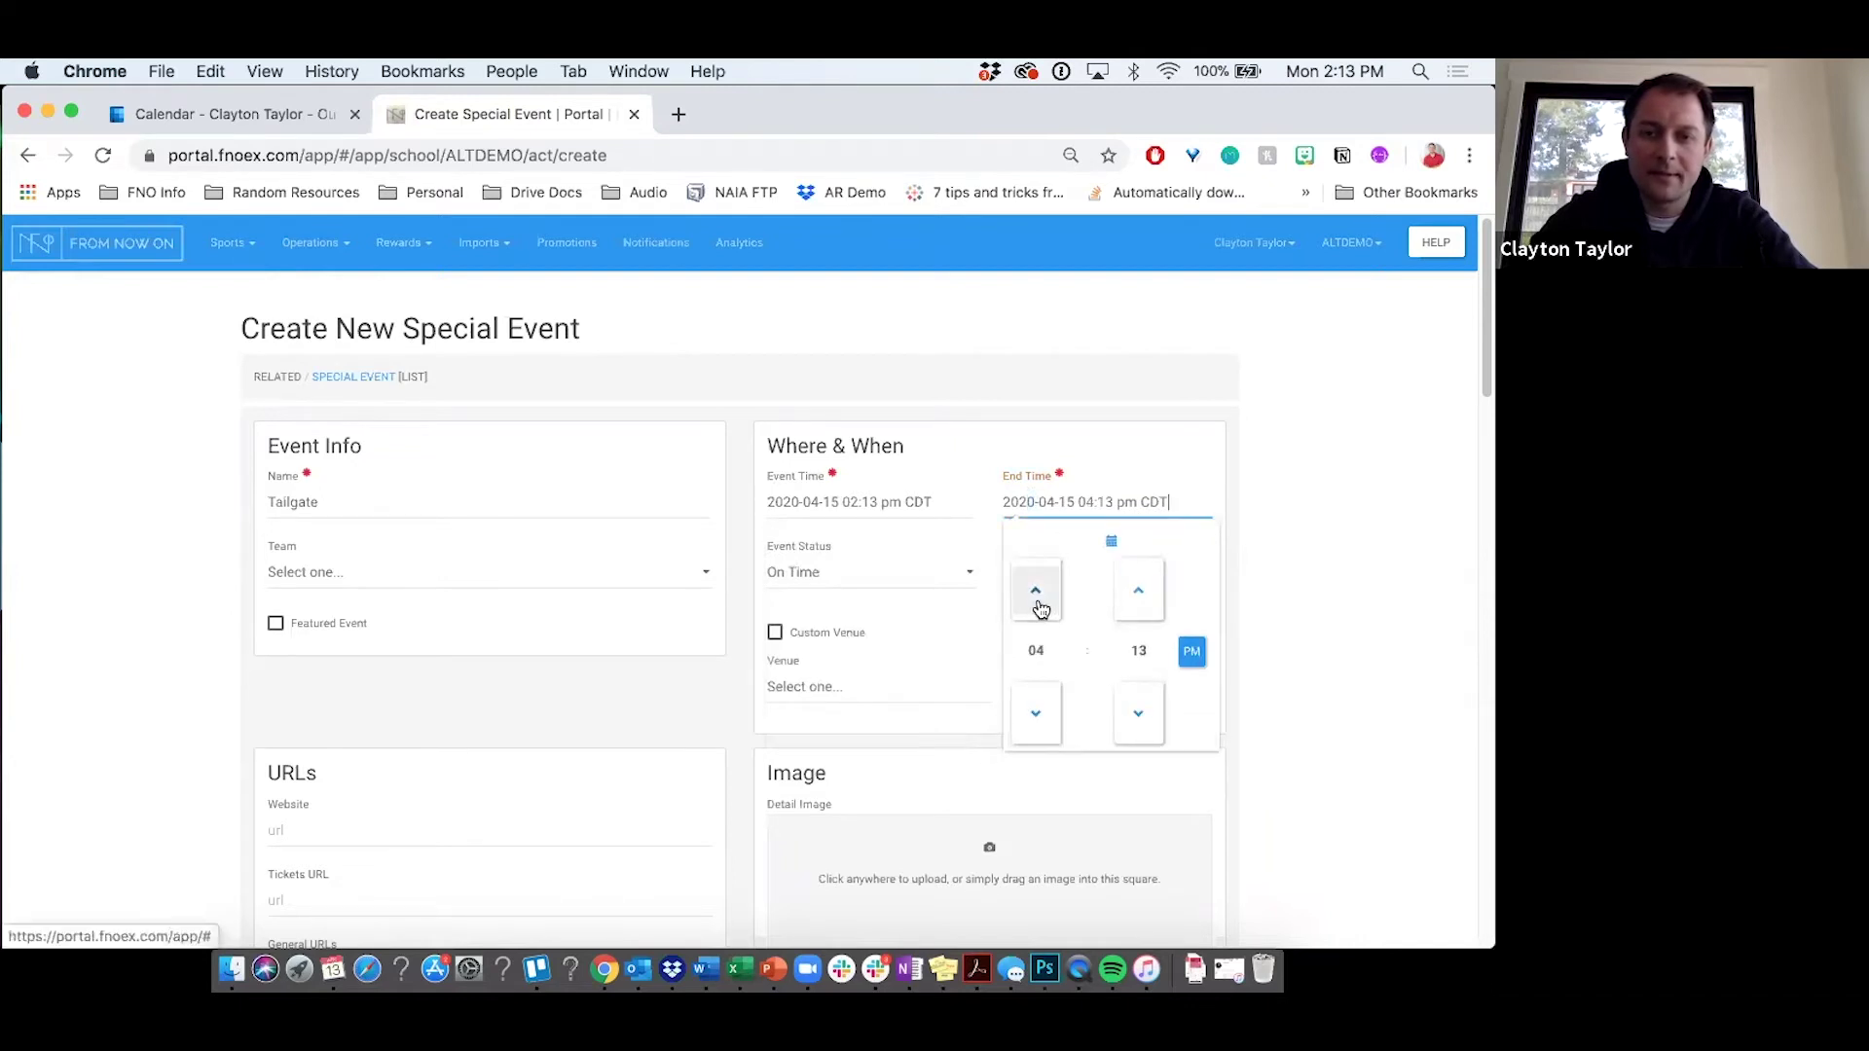
pyautogui.click(1231, 454)
# Enter "Brief Description." as the event's description and create the special event.
pyautogui.scroll(-1, 1231, 453)
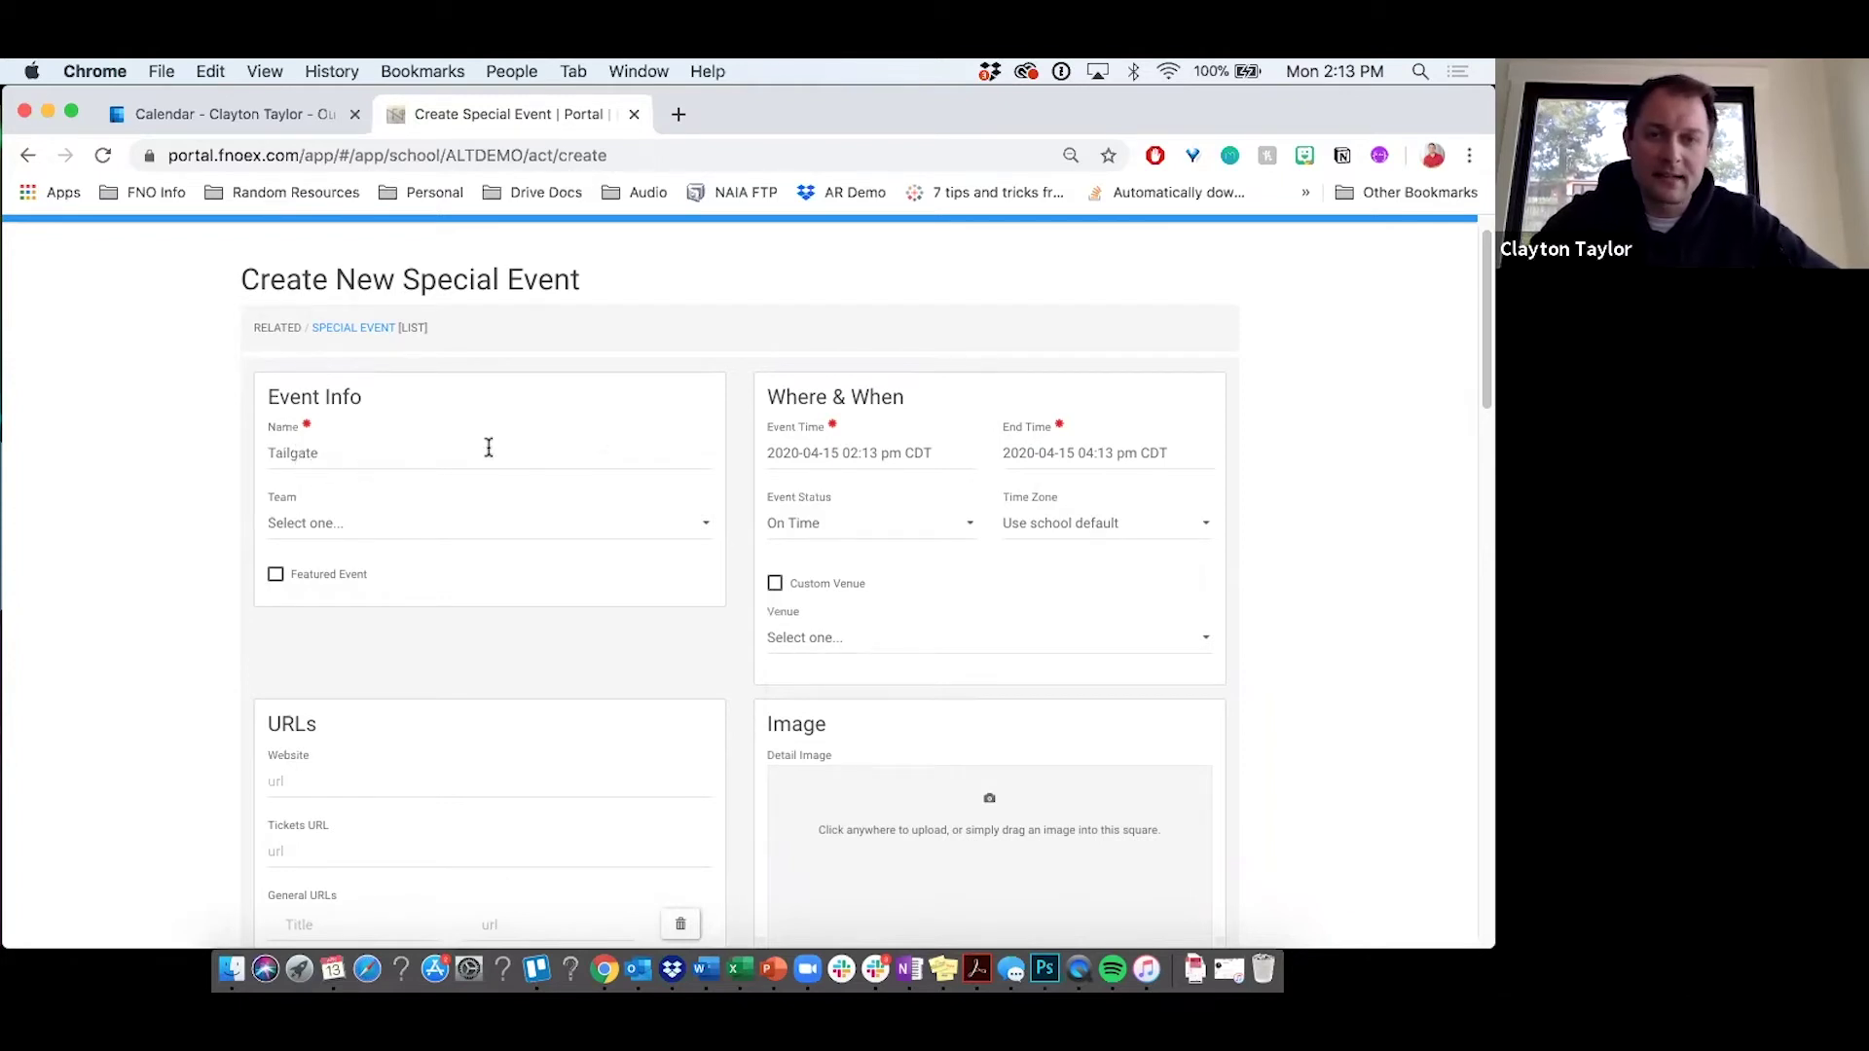
pyautogui.scroll(-10, 778, 501)
pyautogui.scroll(-3, 777, 501)
pyautogui.click(451, 496)
pyautogui.write('Brief Description.')
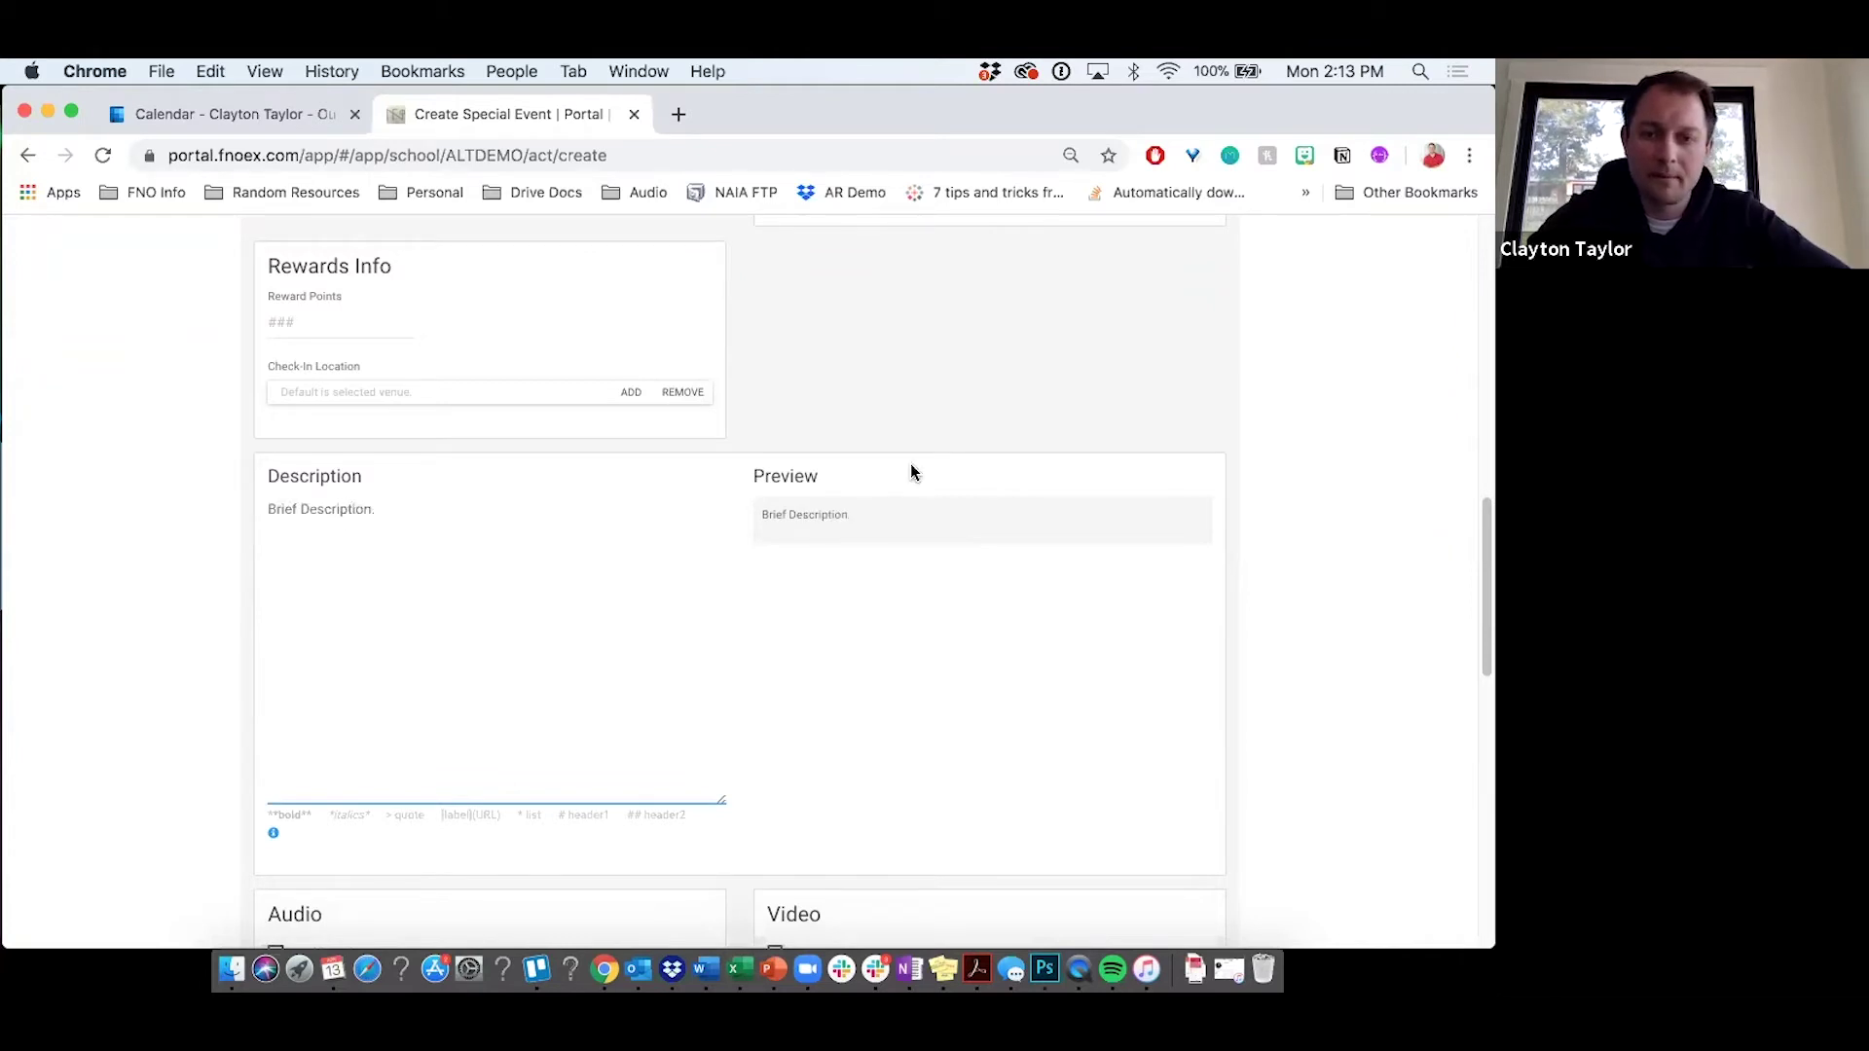
pyautogui.scroll(-10, 911, 471)
pyautogui.scroll(-3, 911, 472)
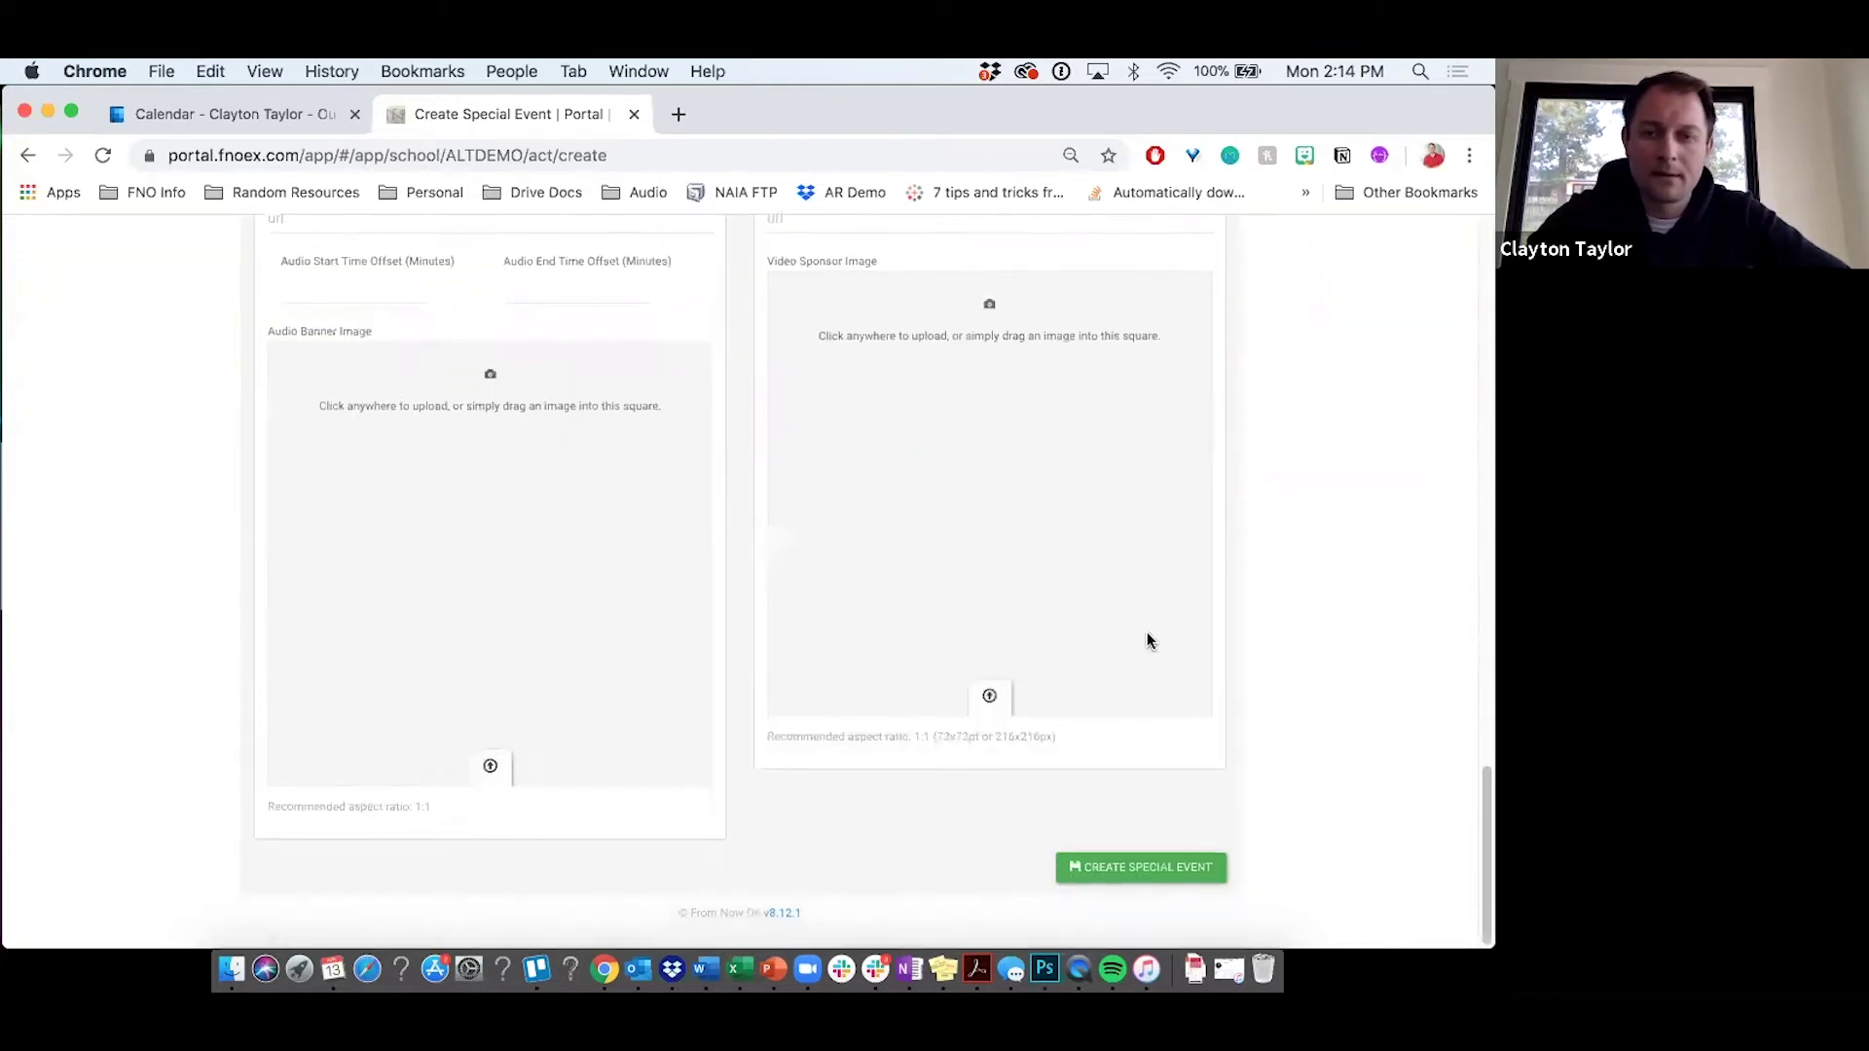
pyautogui.click(1136, 881)
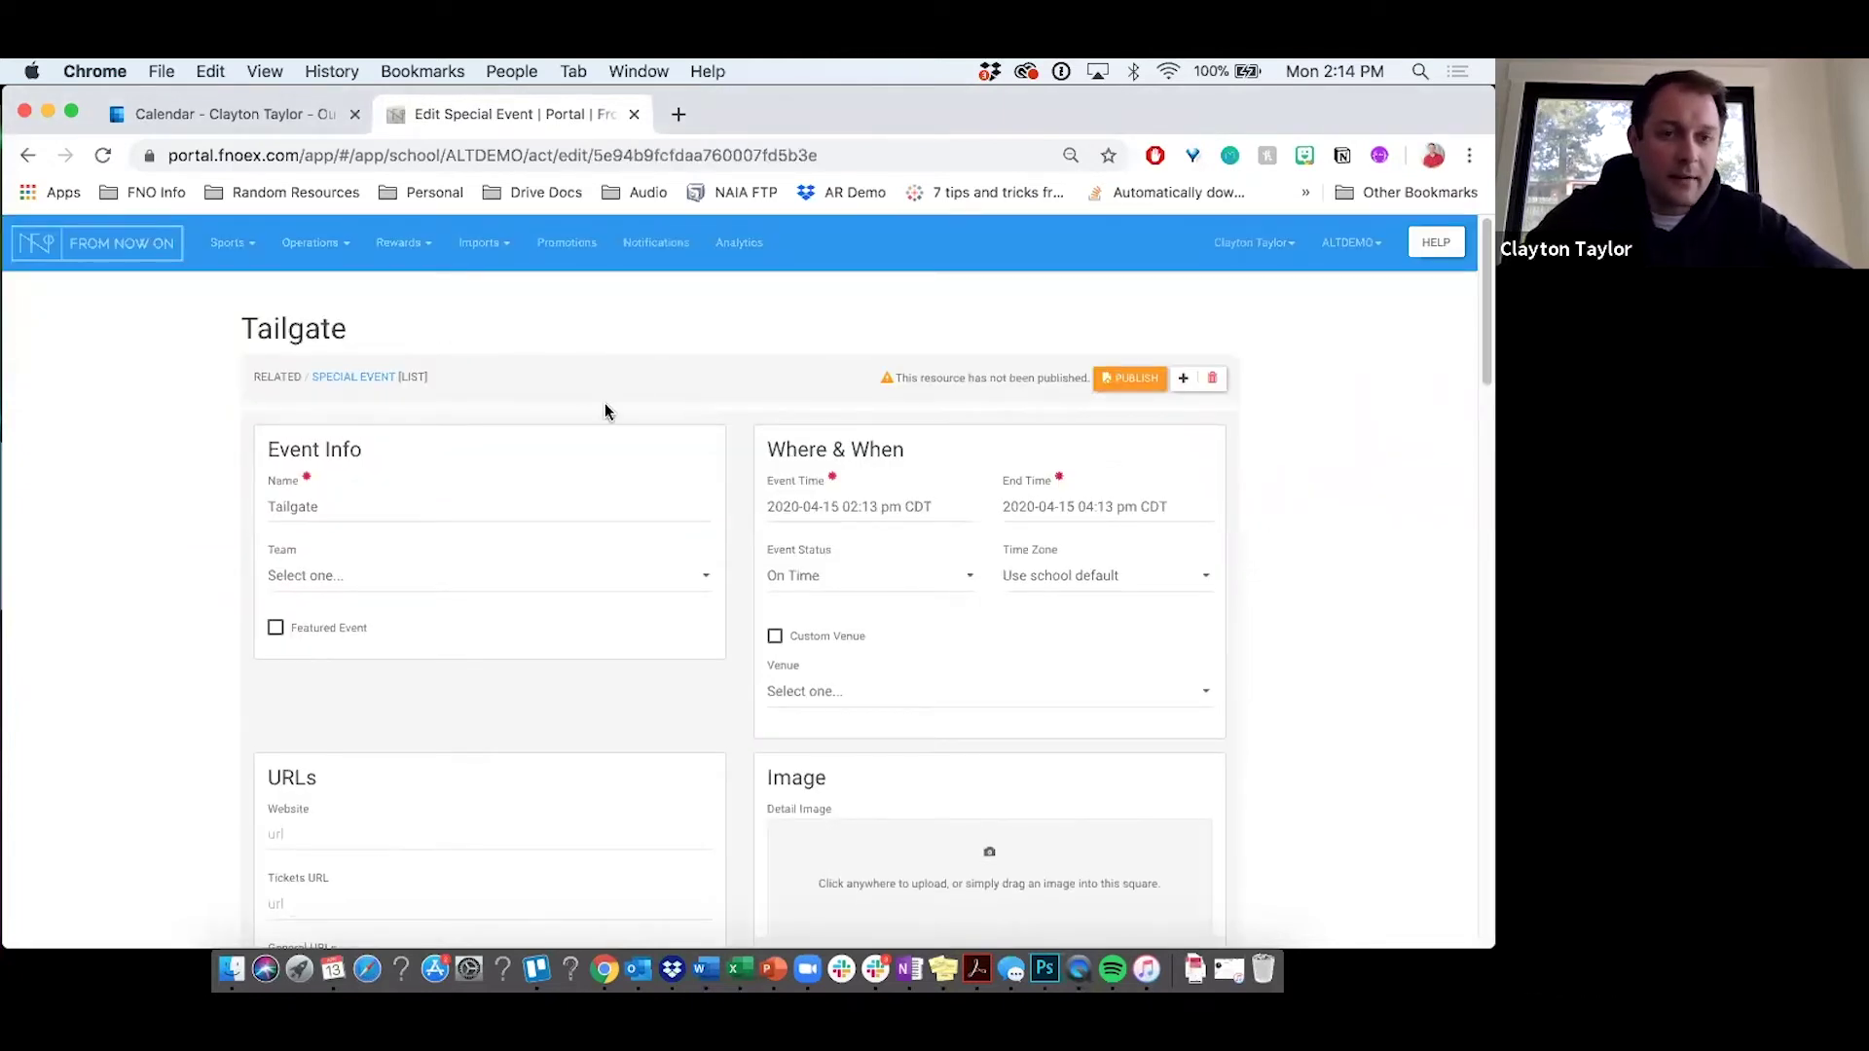
# Publish the Tailgate event from the staged special events using a group action.
pyautogui.click(351, 379)
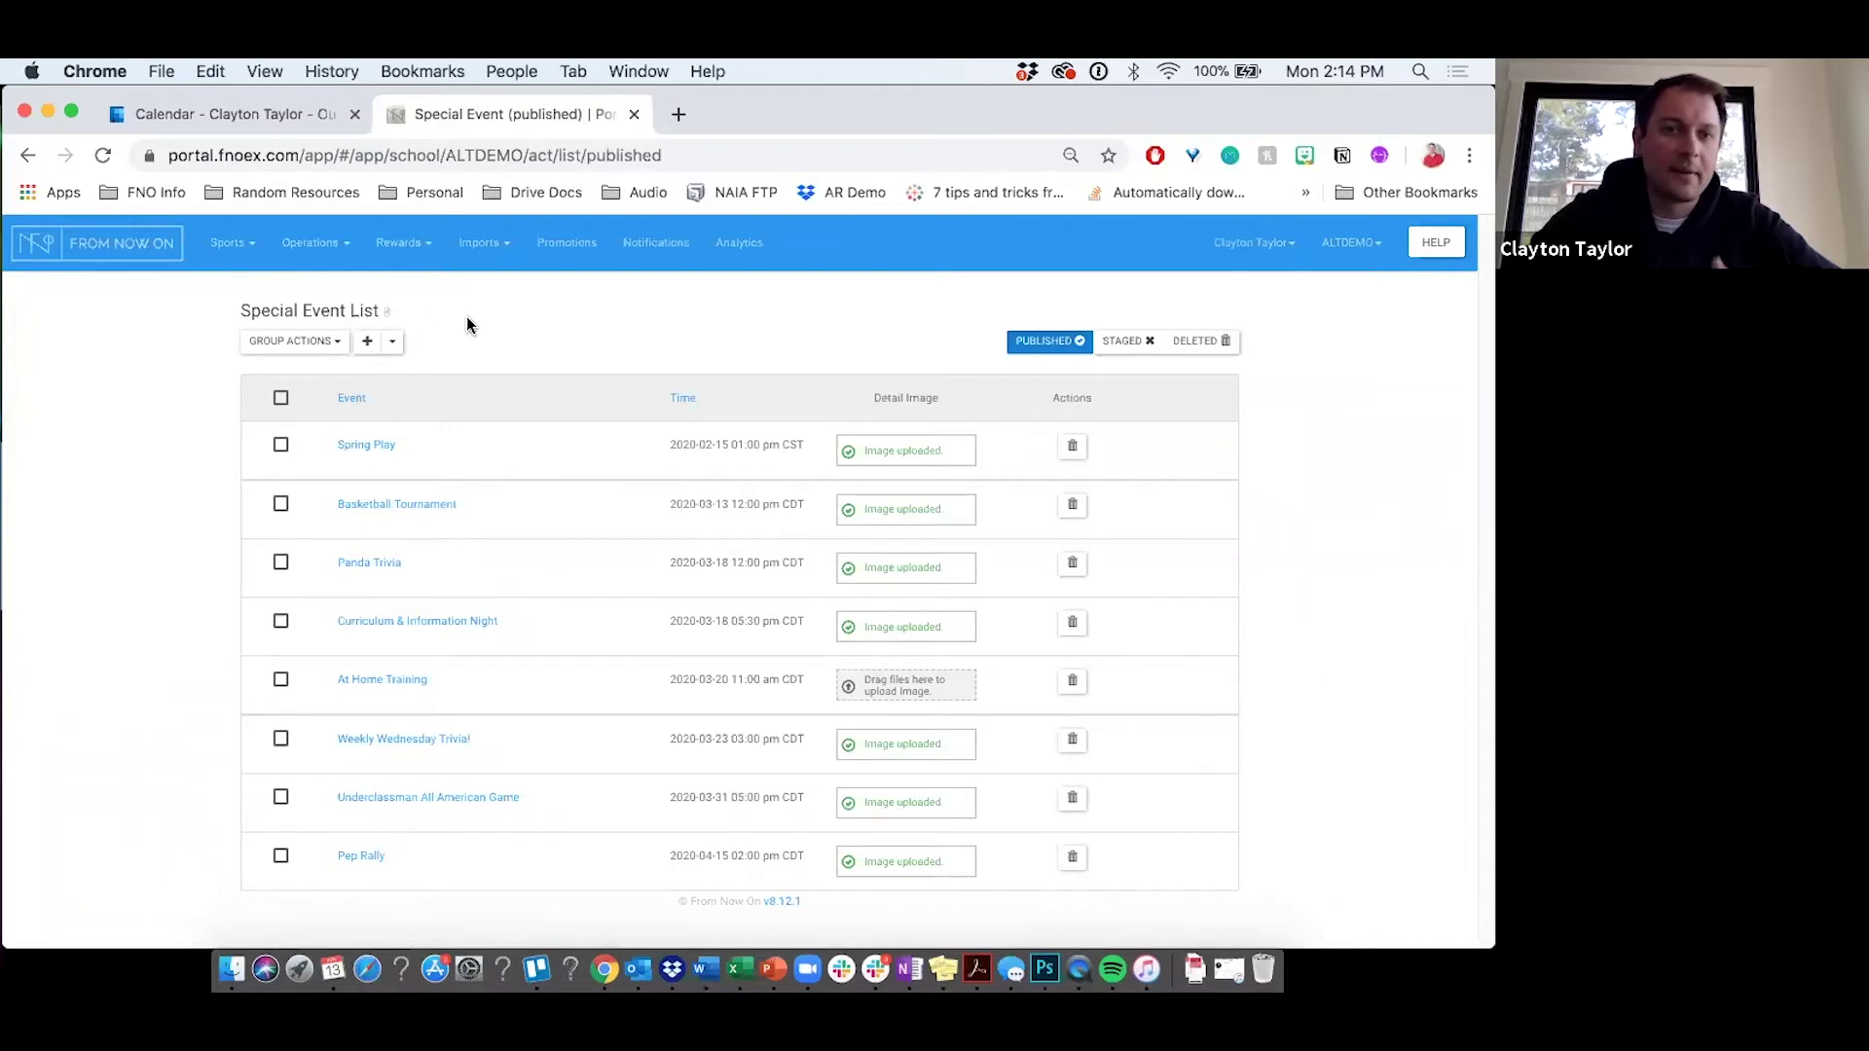
pyautogui.click(1126, 343)
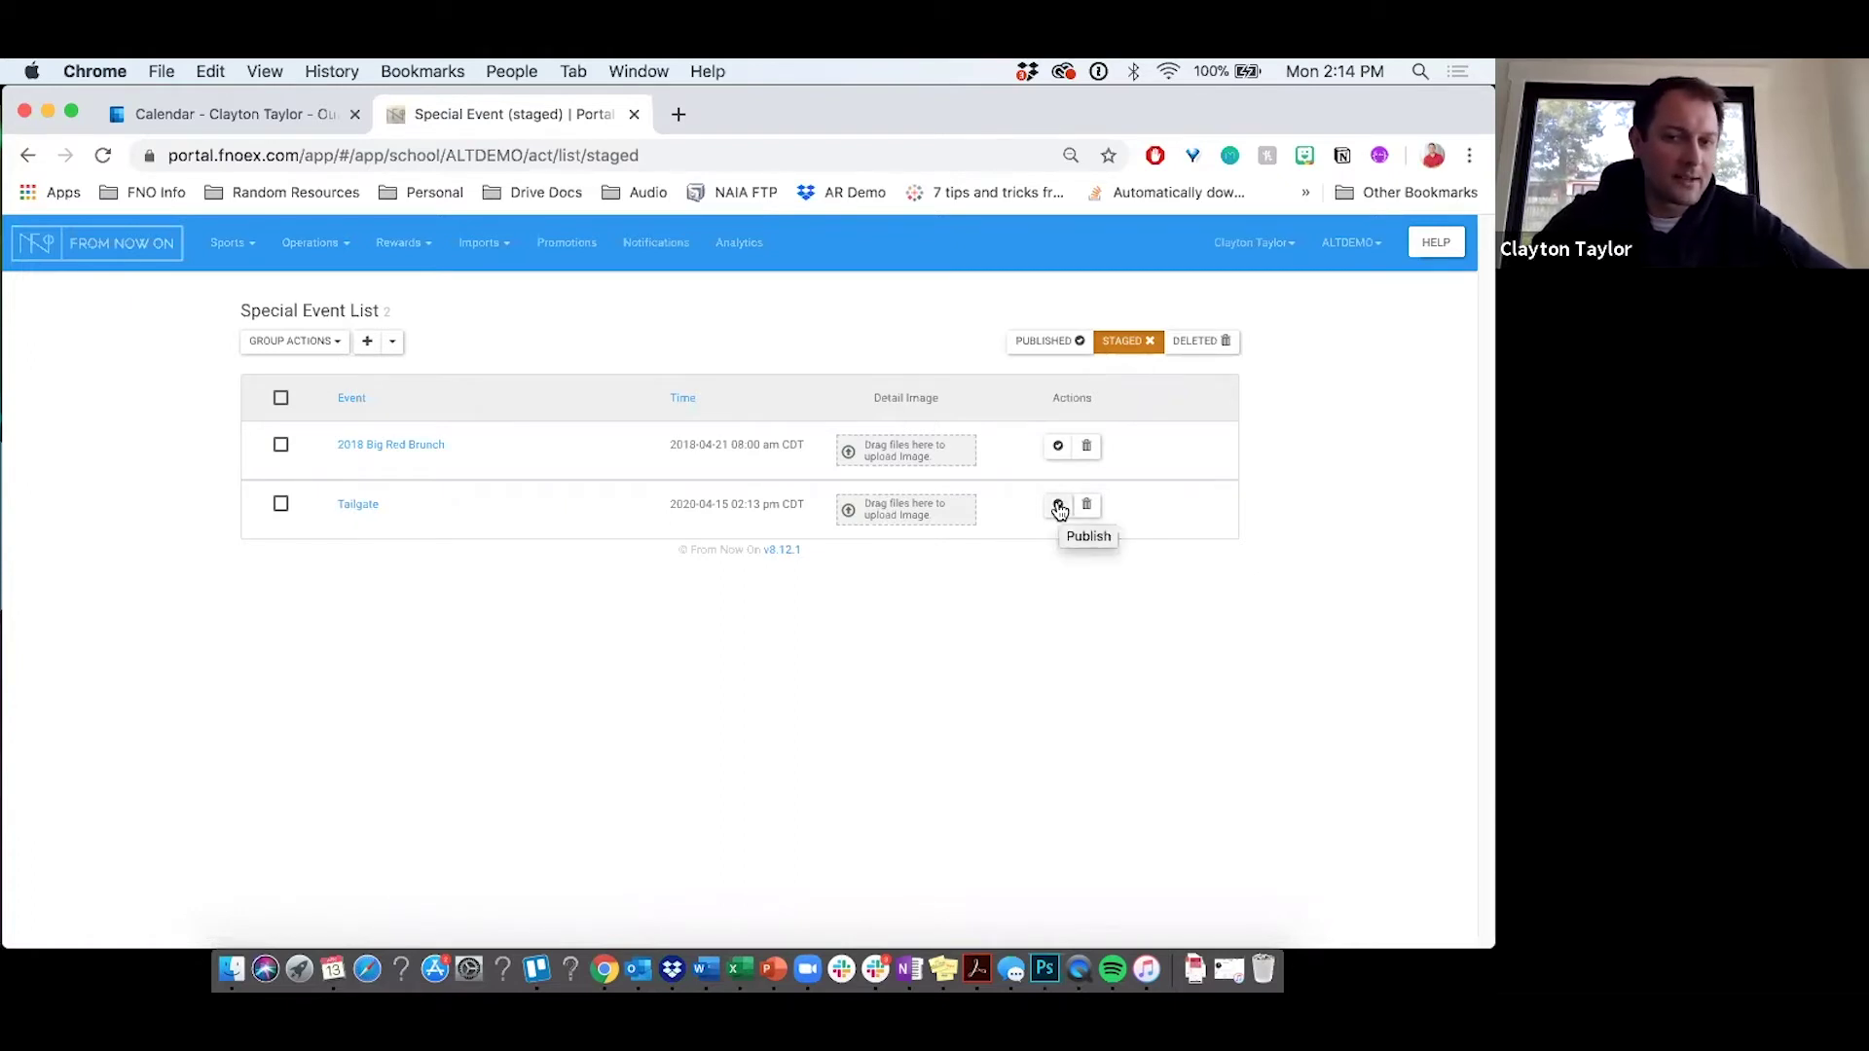
pyautogui.click(280, 505)
pyautogui.click(324, 349)
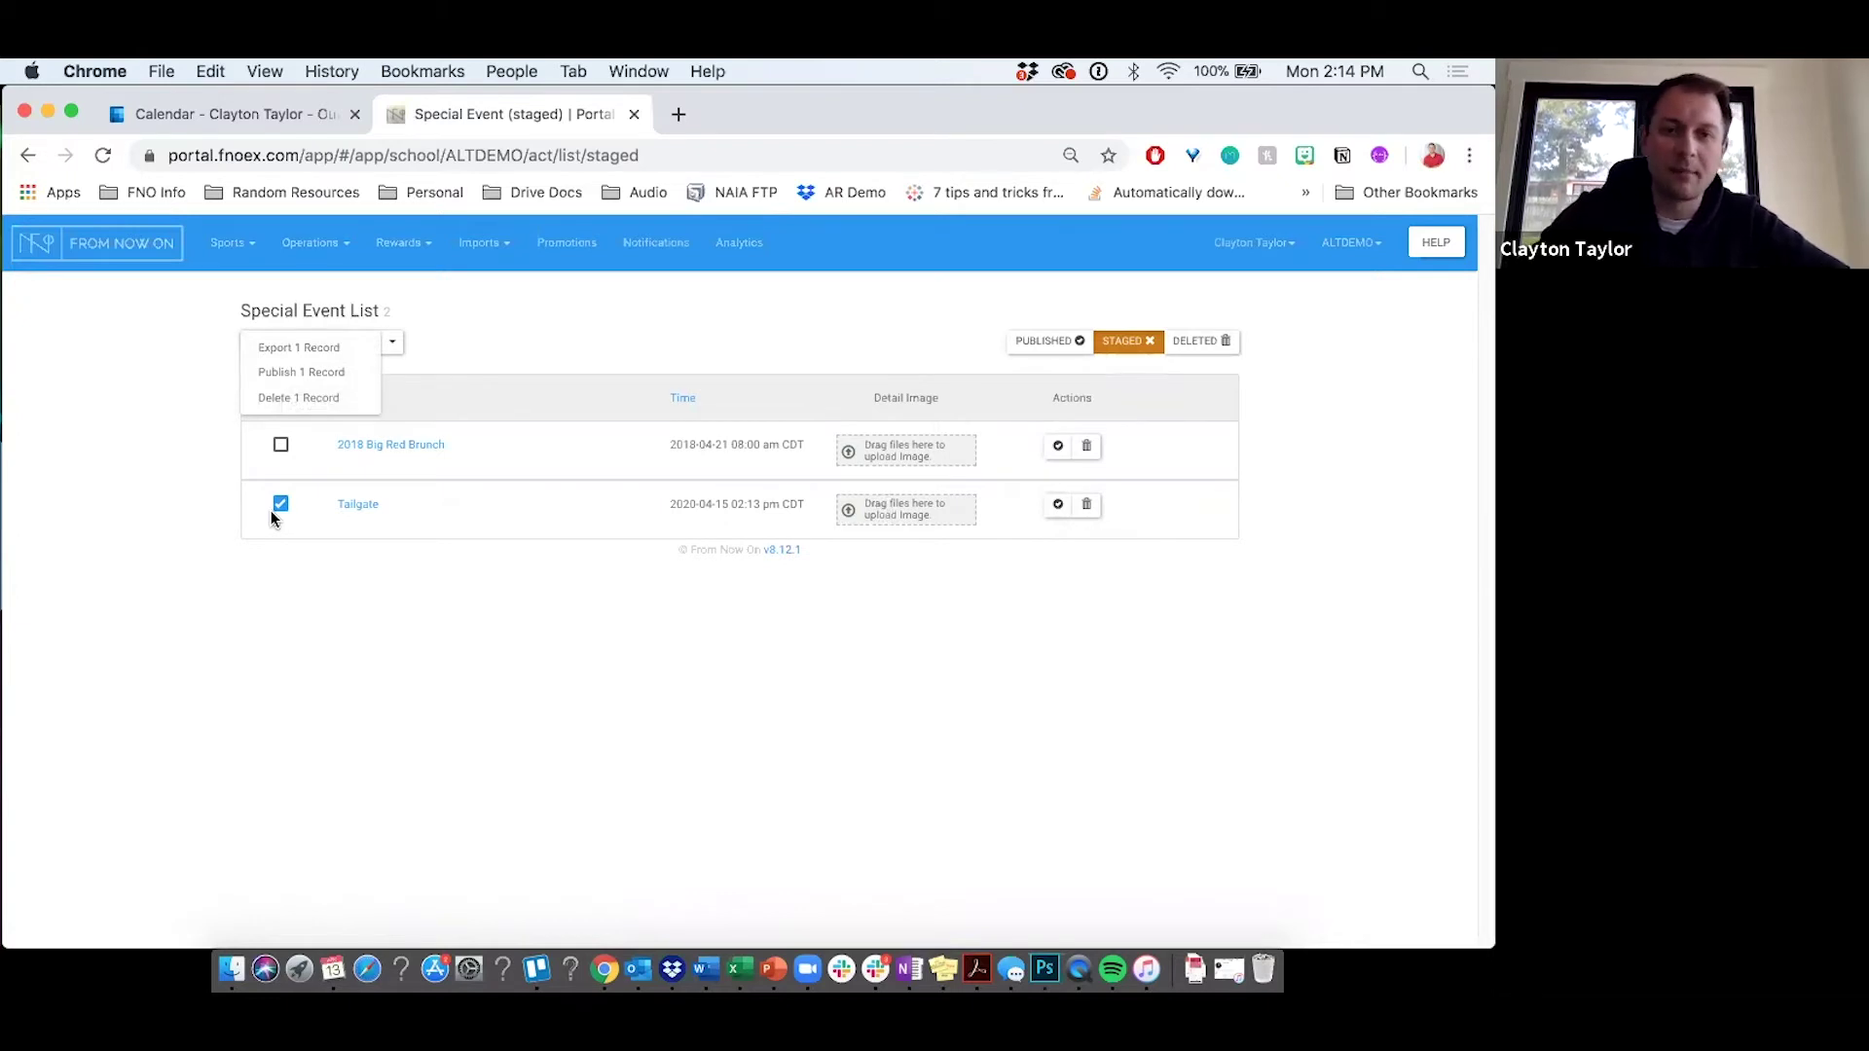
pyautogui.click(298, 376)
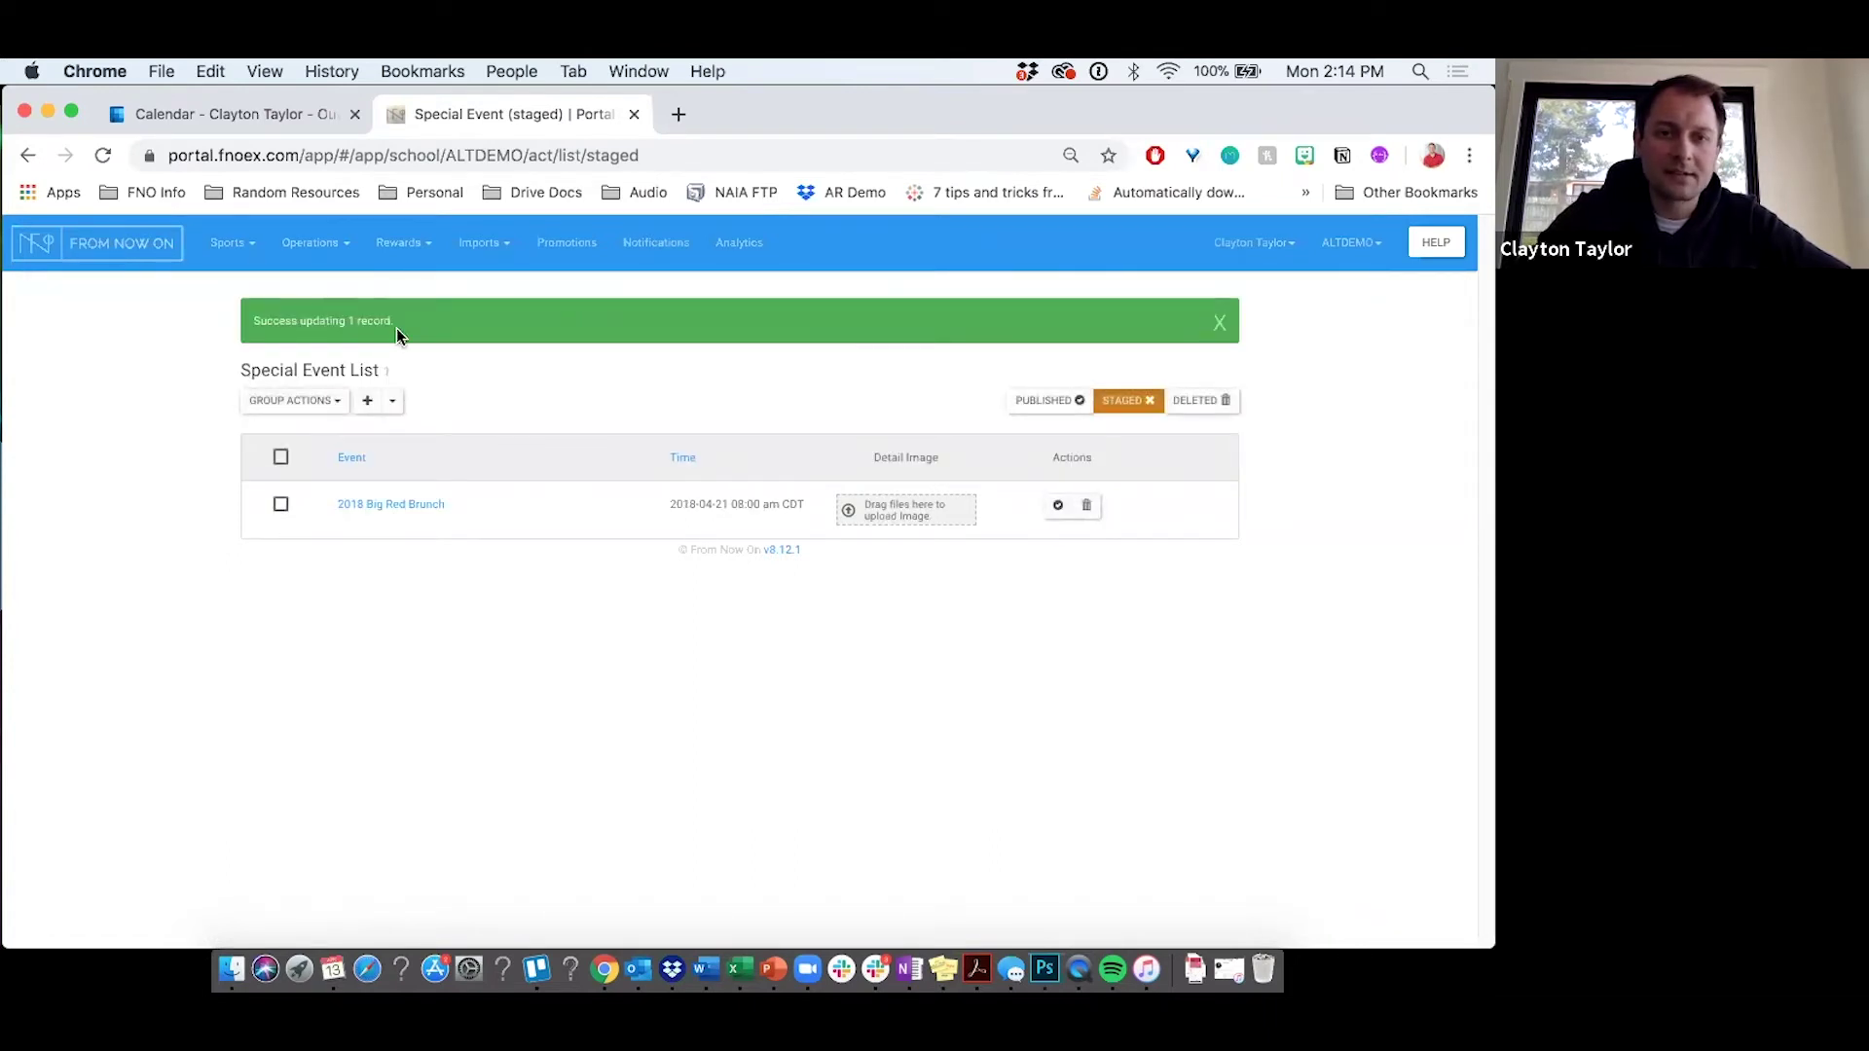
# Delete the Tailgate event from the published special events and show the deleted events list.
pyautogui.click(1049, 400)
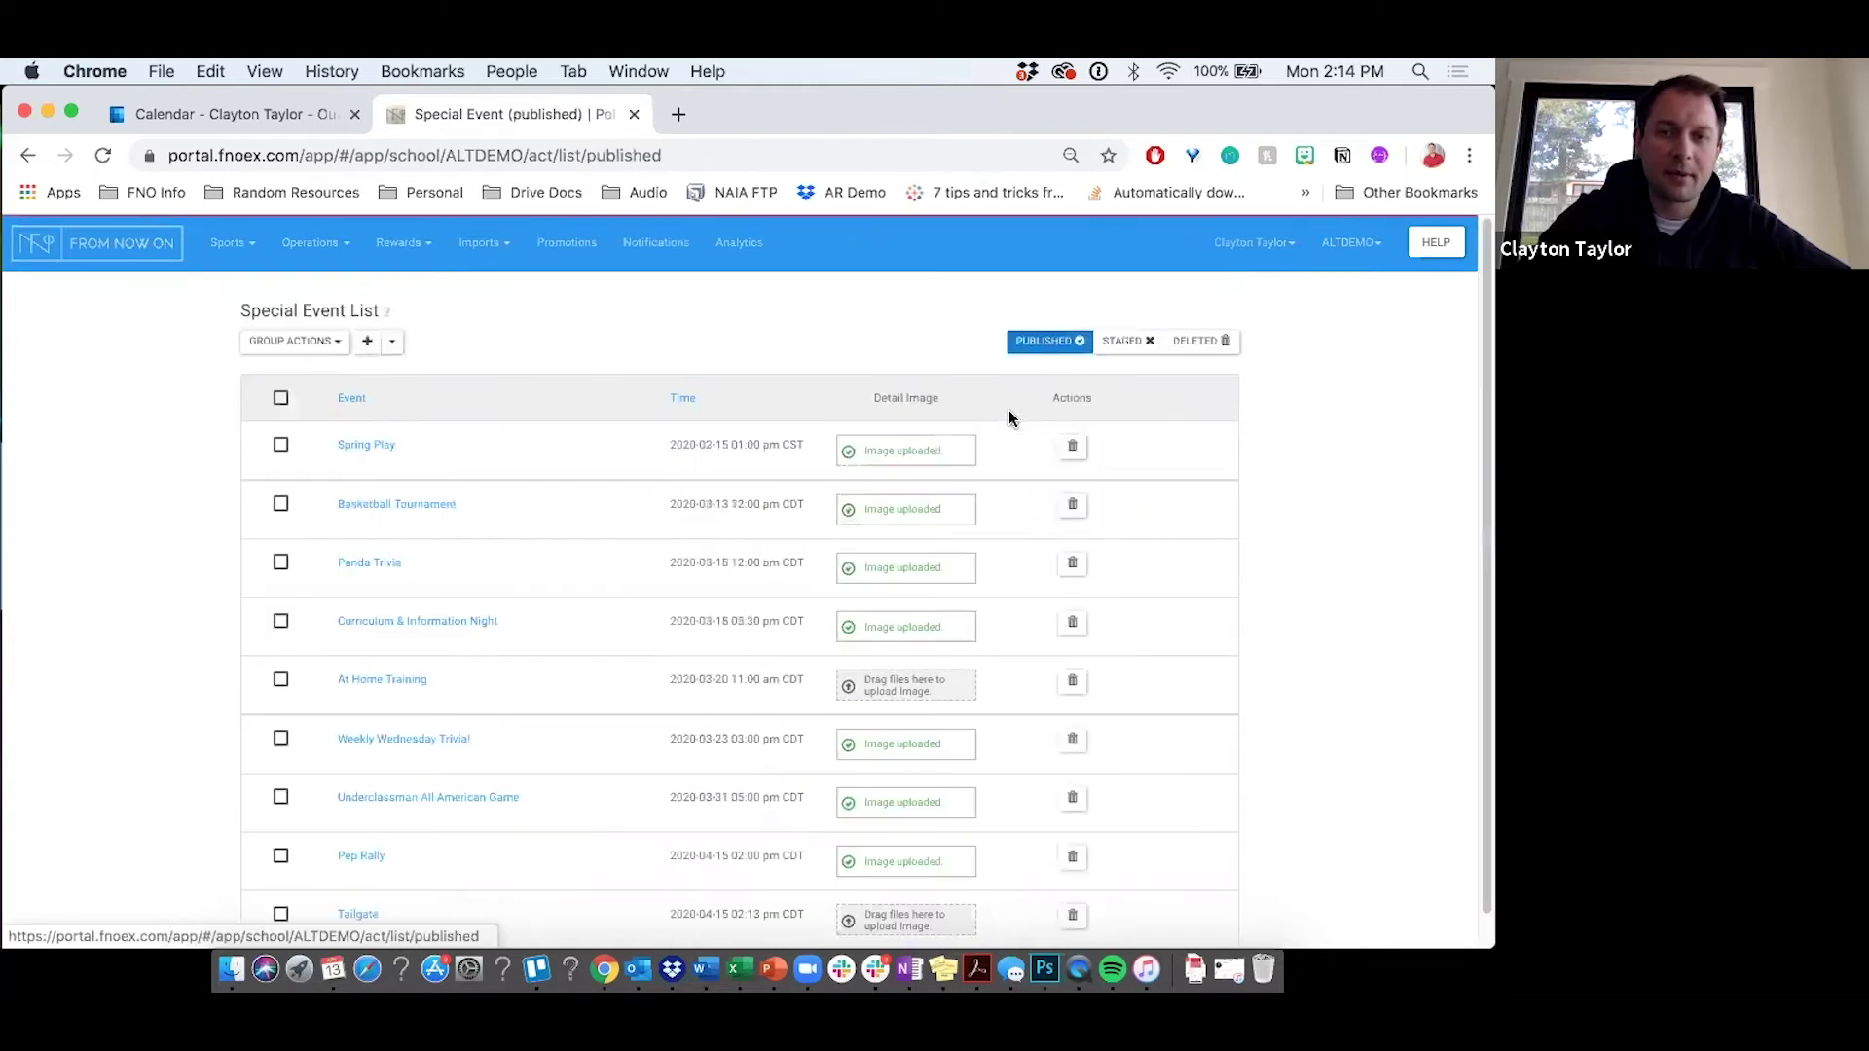
pyautogui.scroll(-1, 617, 462)
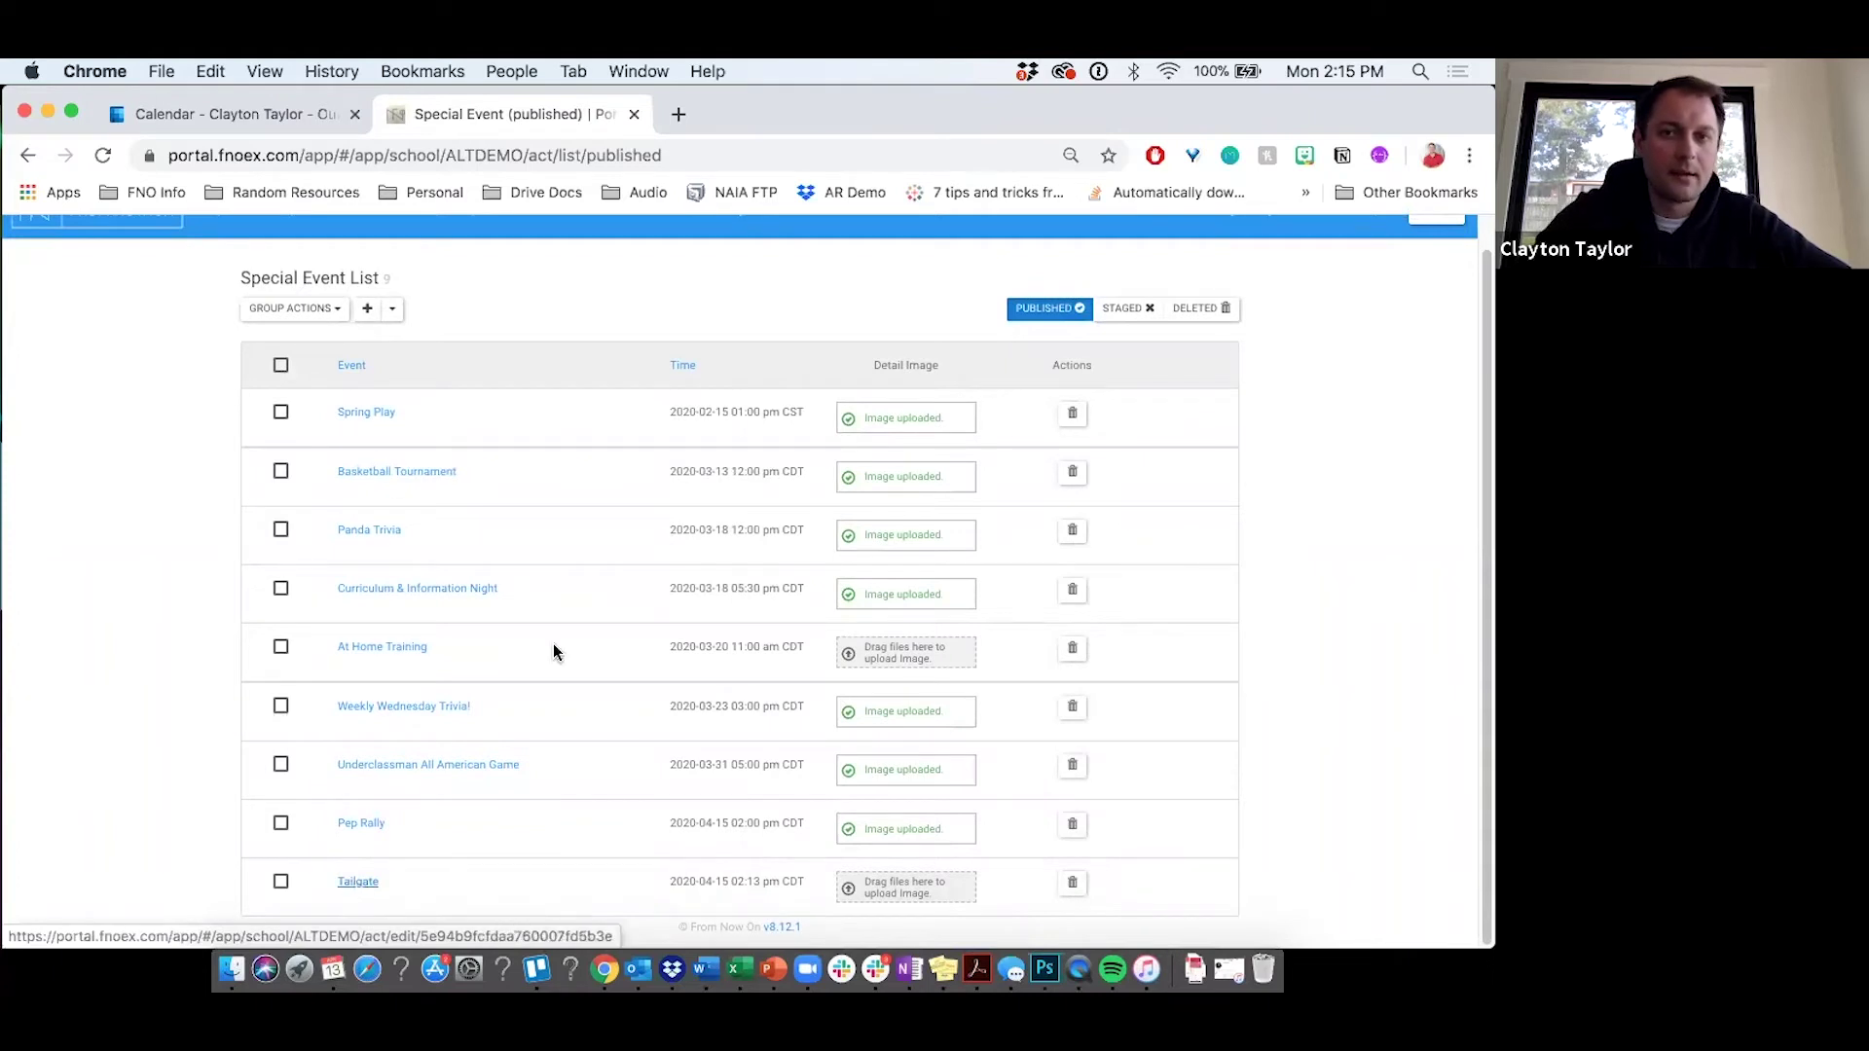
pyautogui.moveTo(856, 726); pyautogui.dragTo(303, 919)
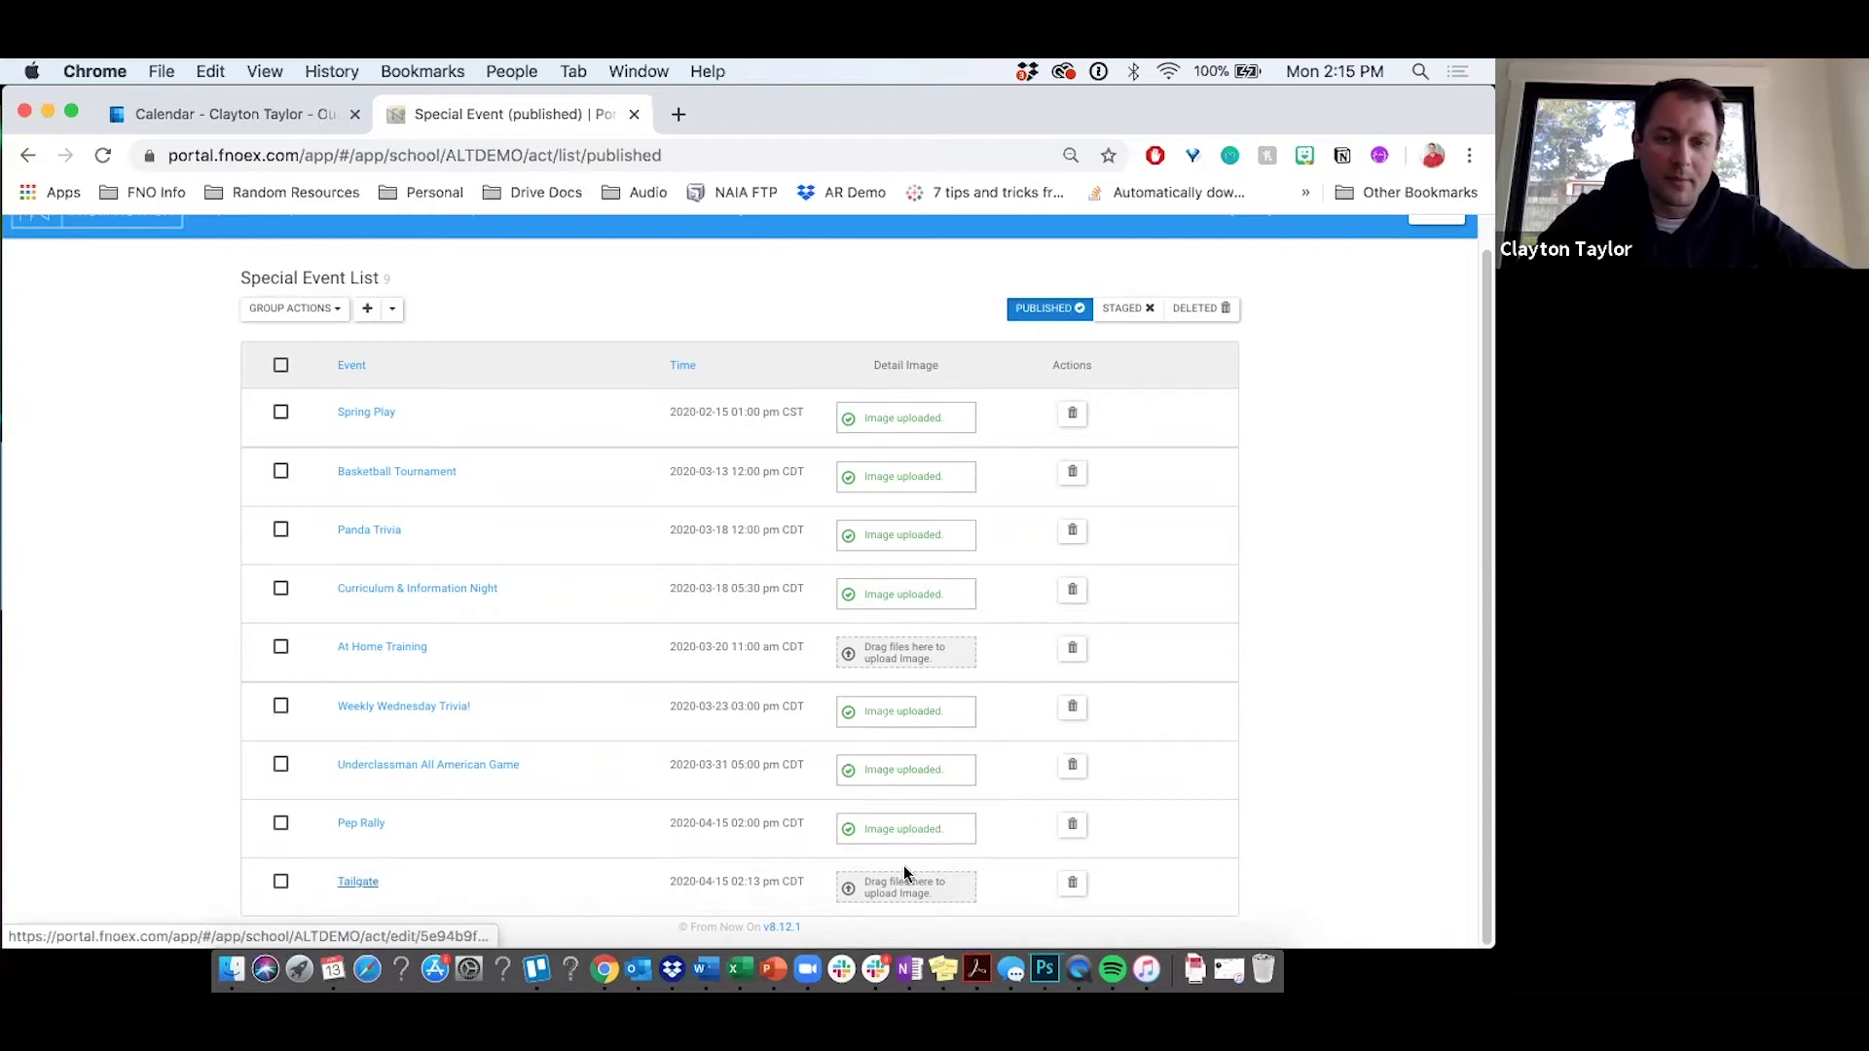
pyautogui.click(1072, 886)
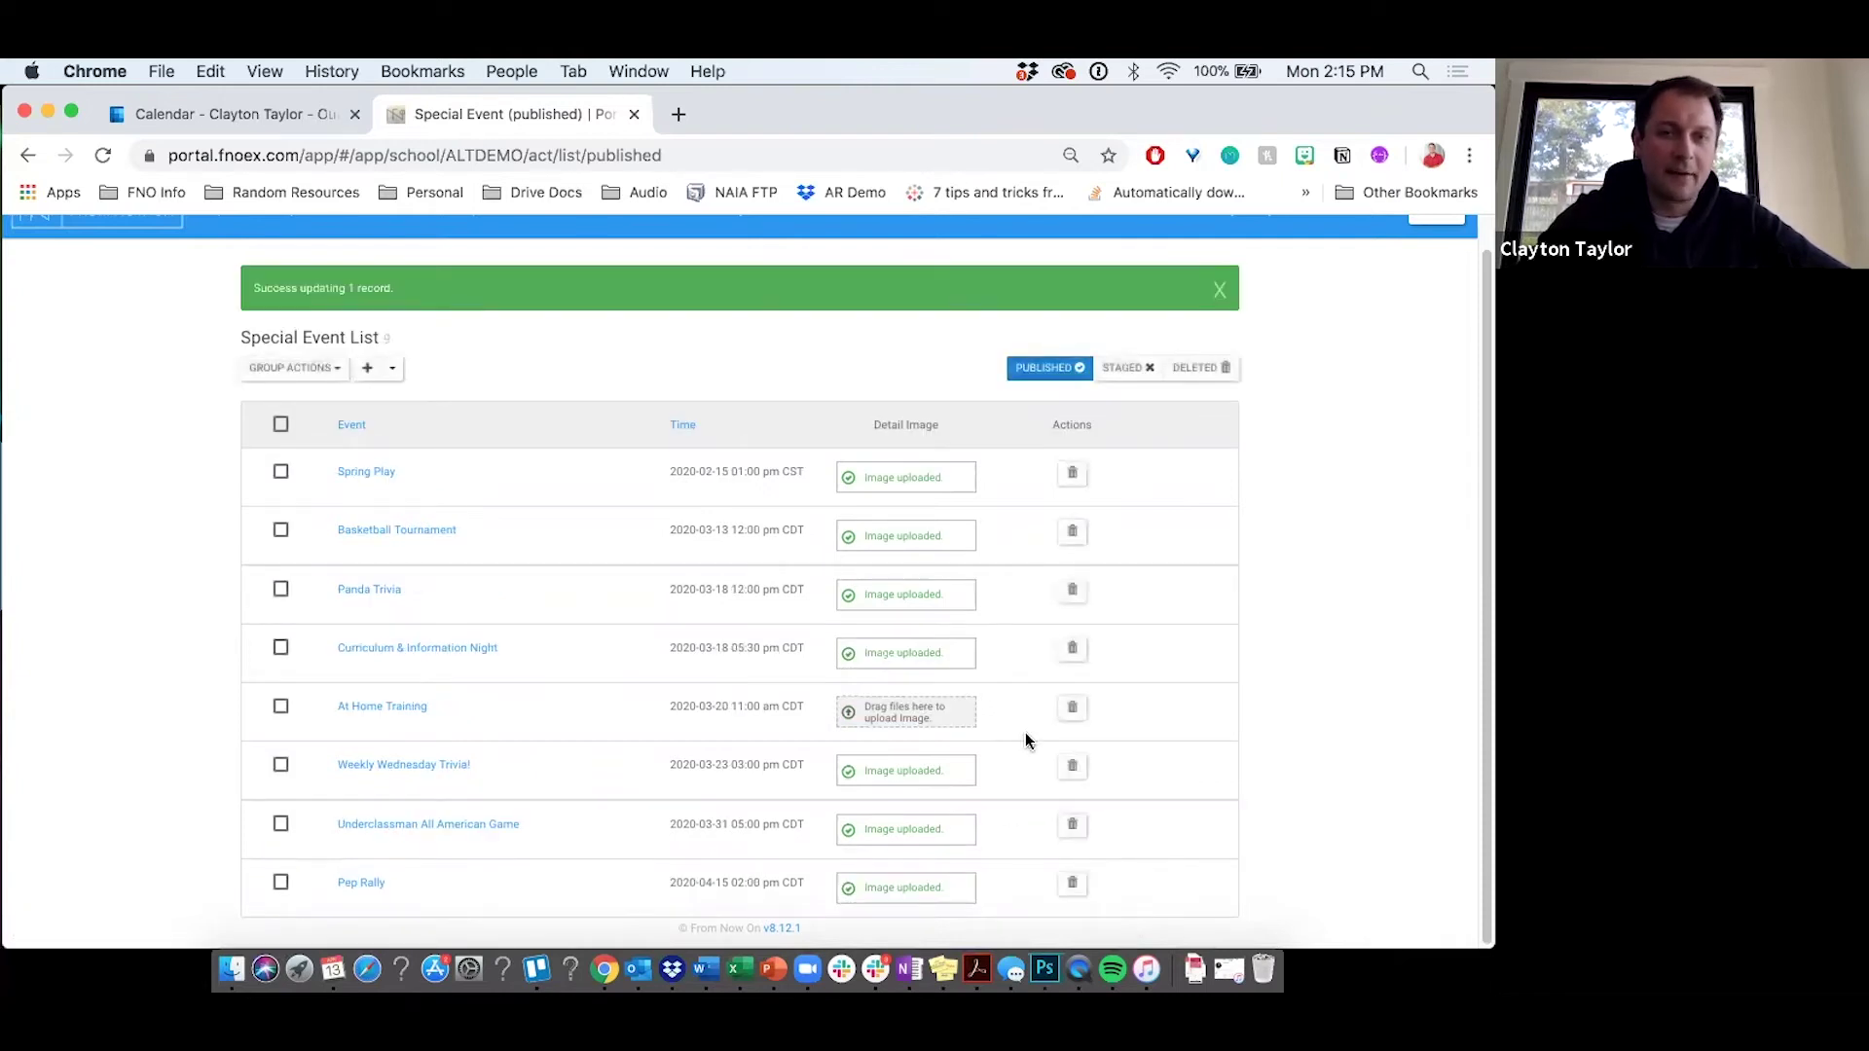
pyautogui.click(1203, 369)
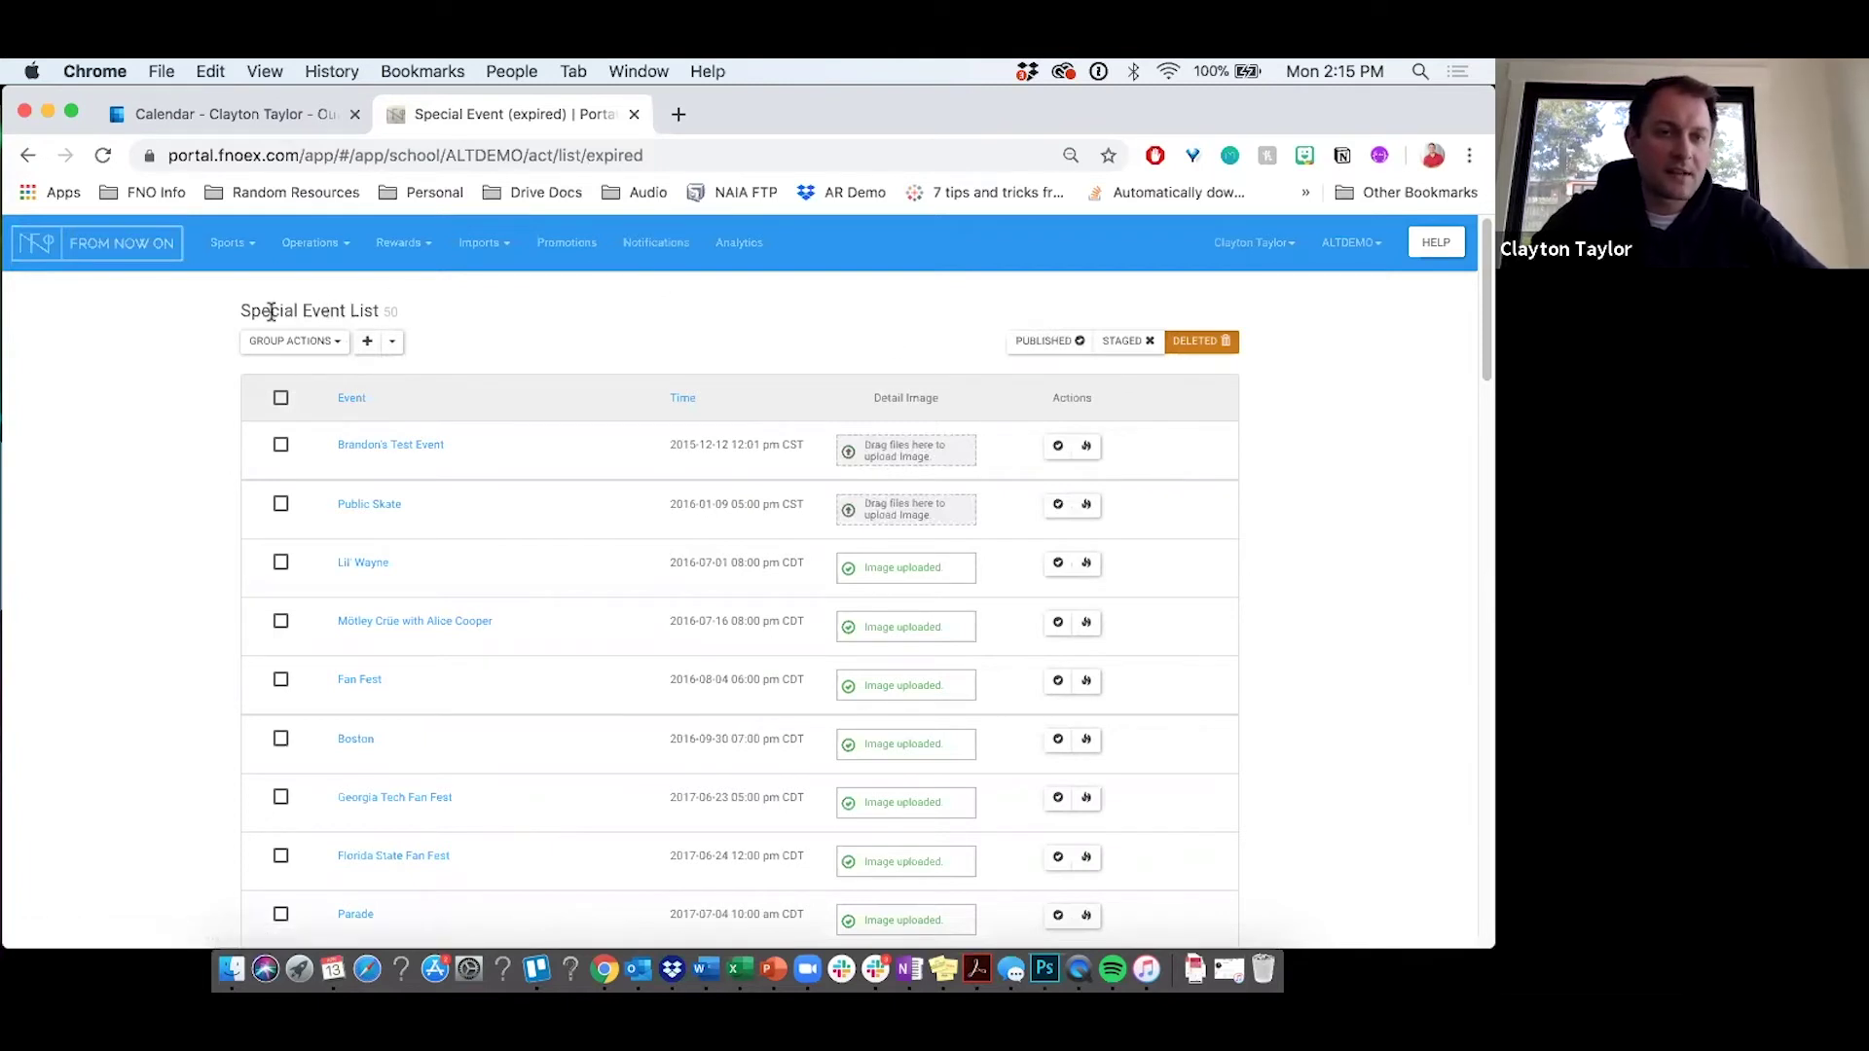
# Show the published games list, and switch to the presentation's Image Sizing & Upload slide.
pyautogui.click(237, 247)
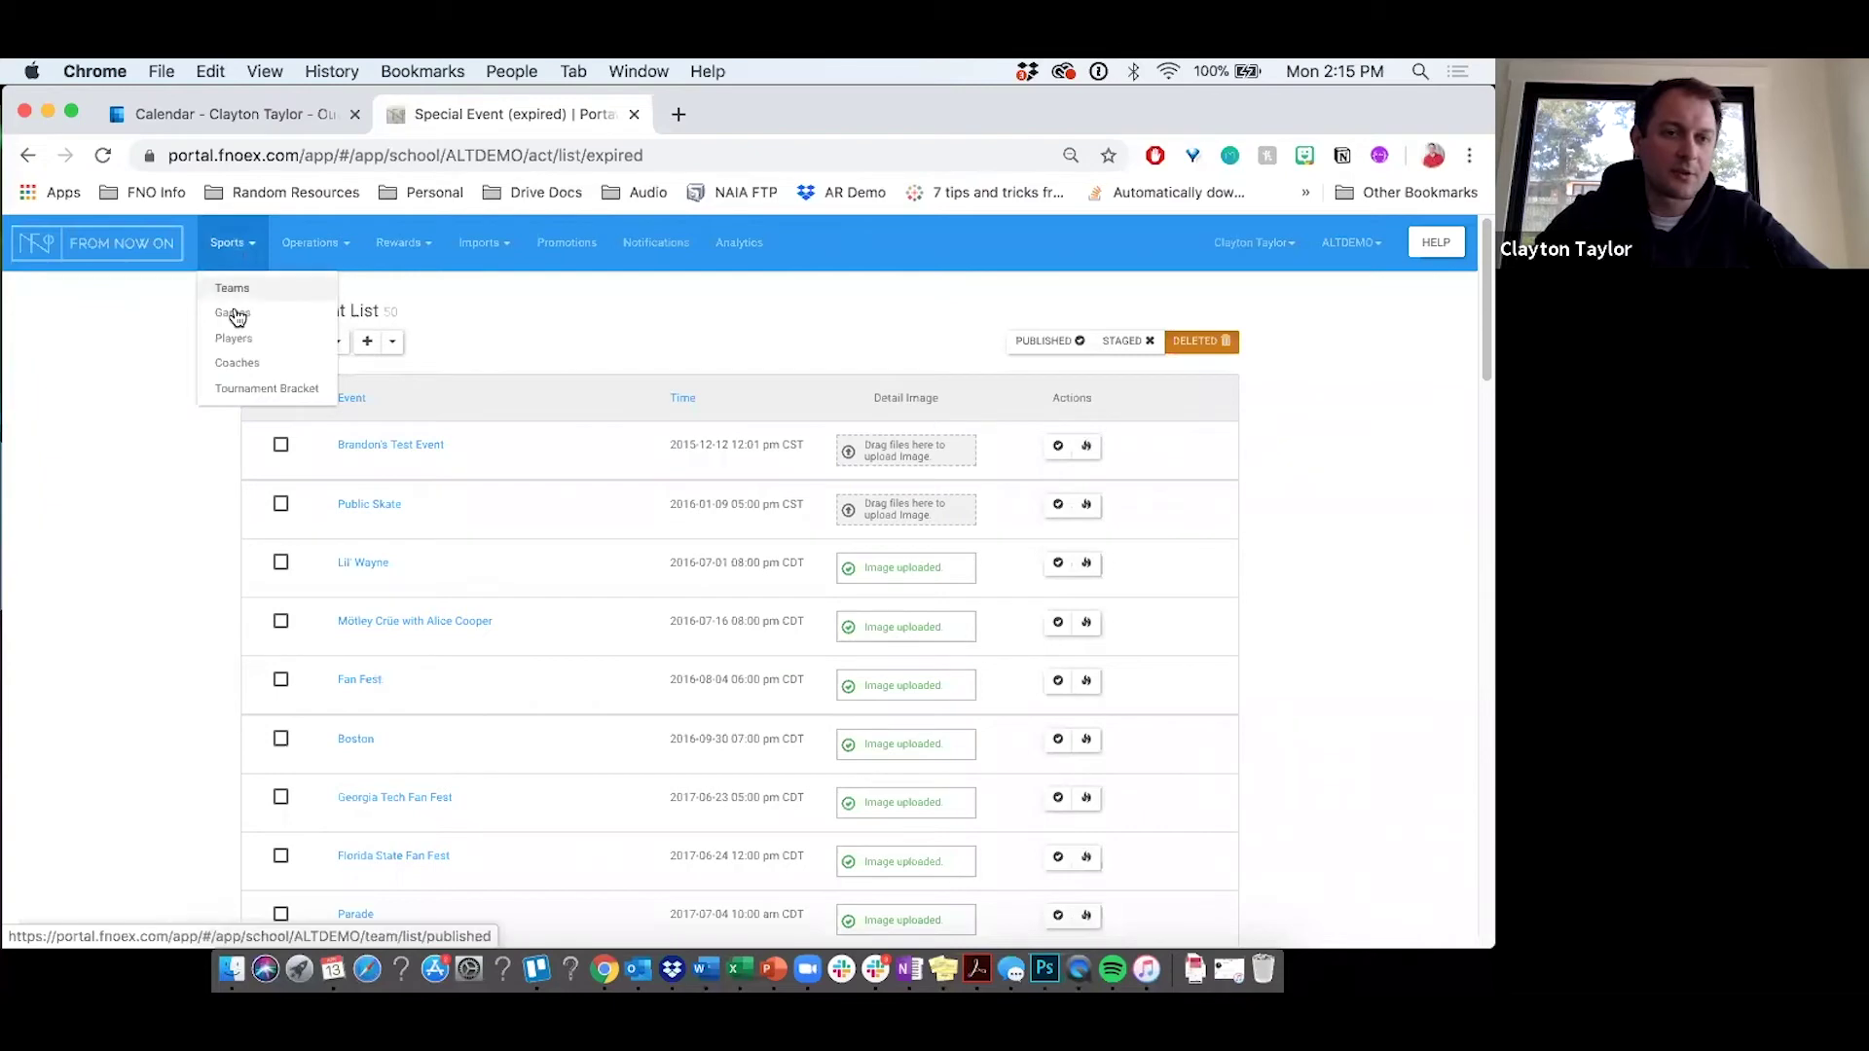
pyautogui.click(237, 316)
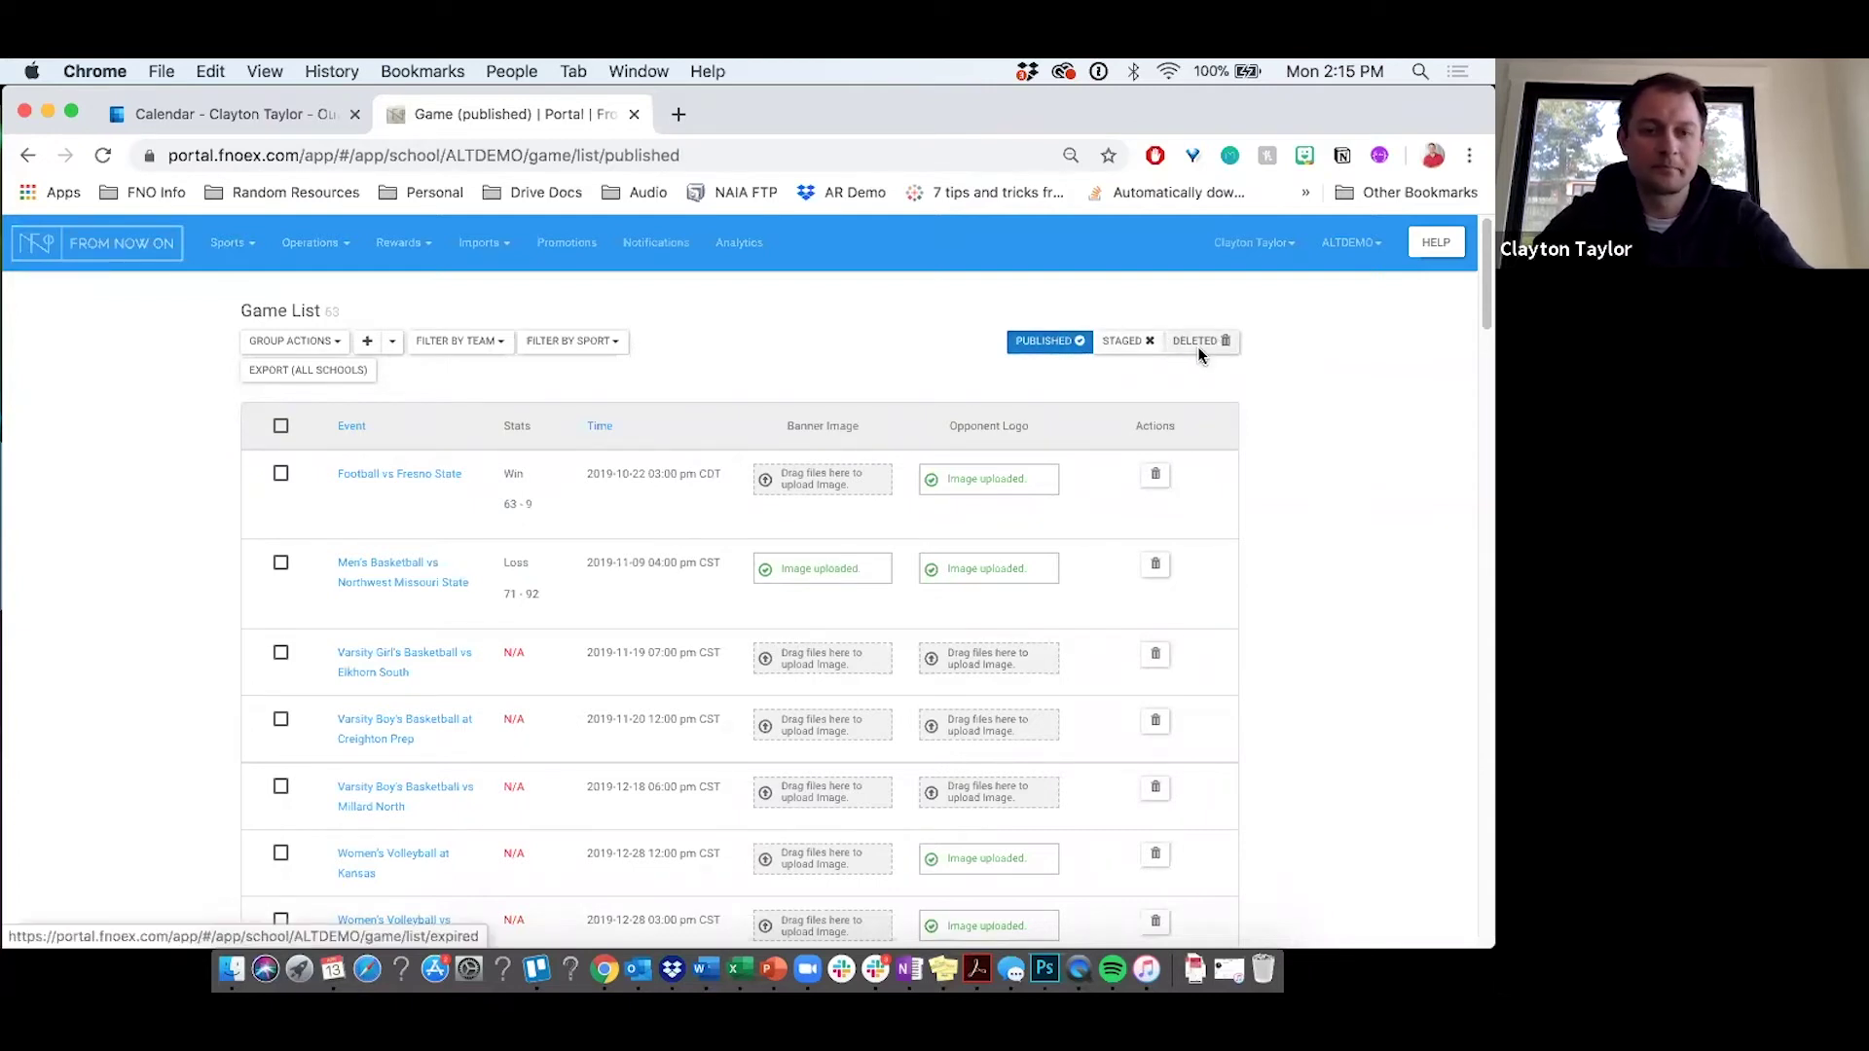
pyautogui.hotkey('ctrl', 'Up')
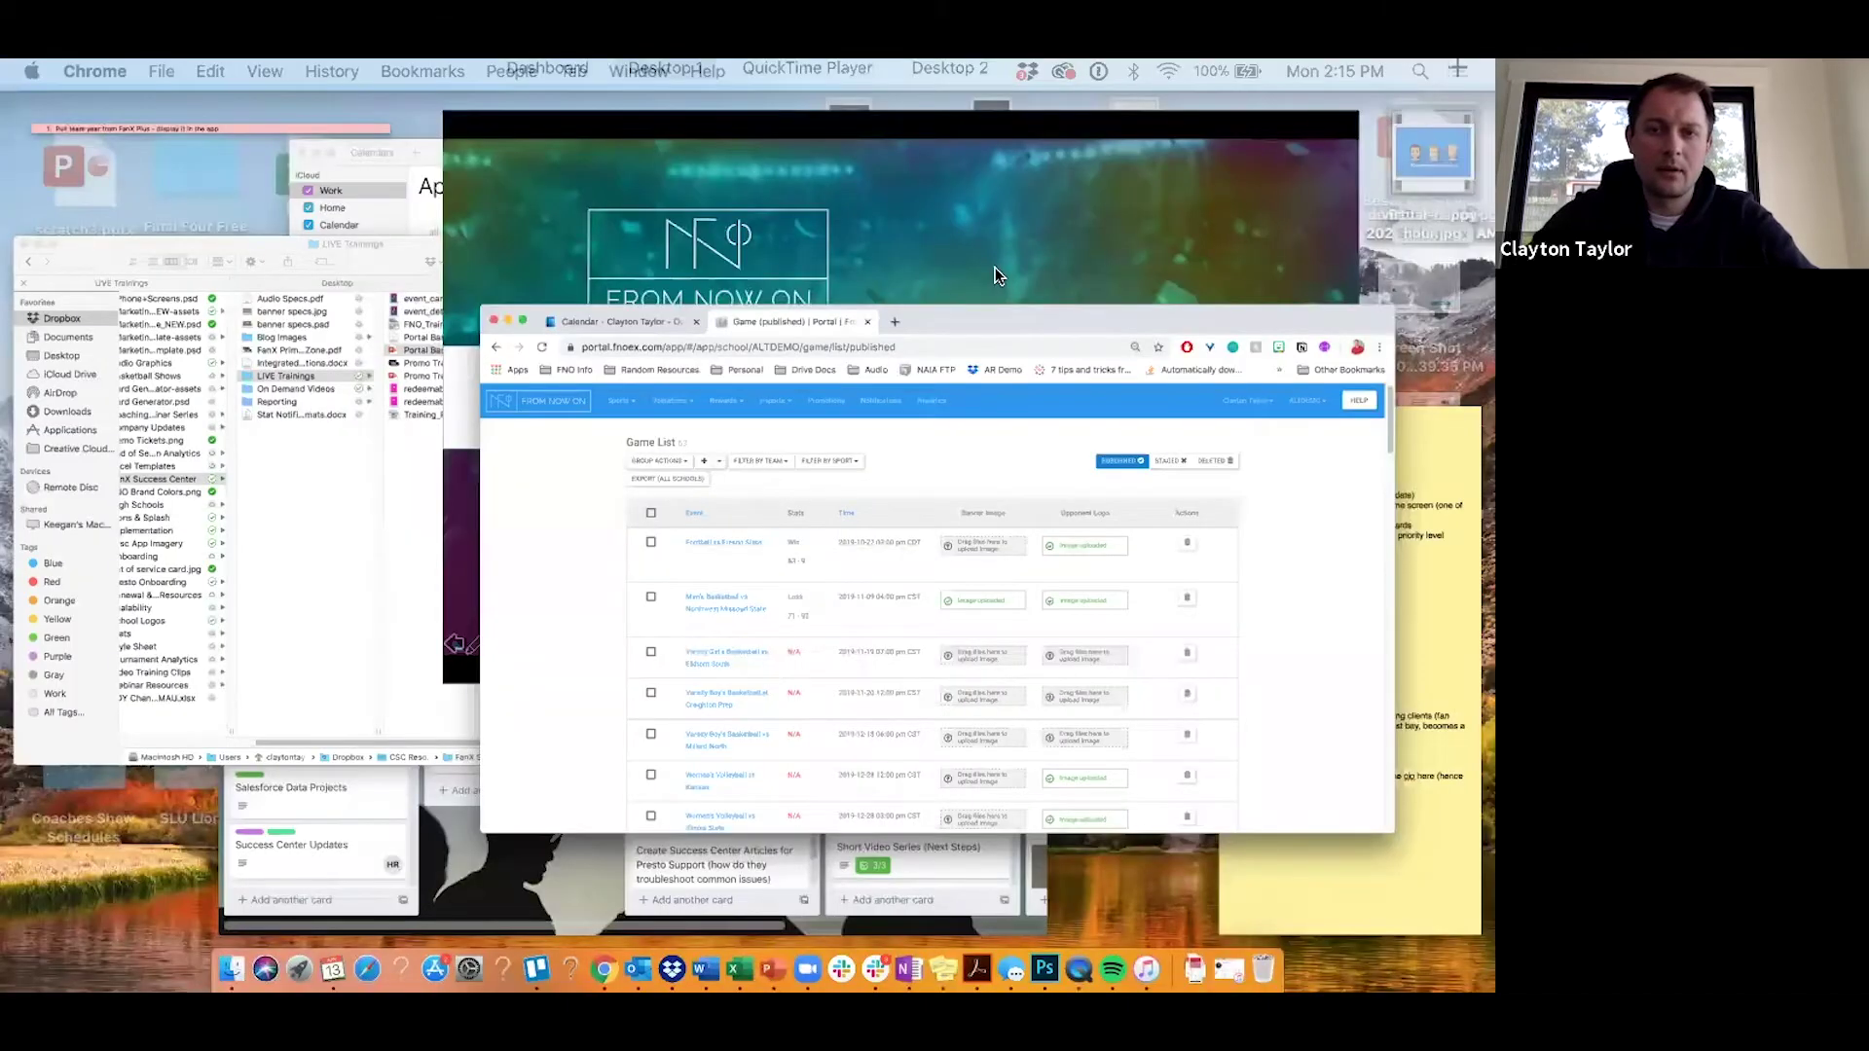
pyautogui.click(995, 267)
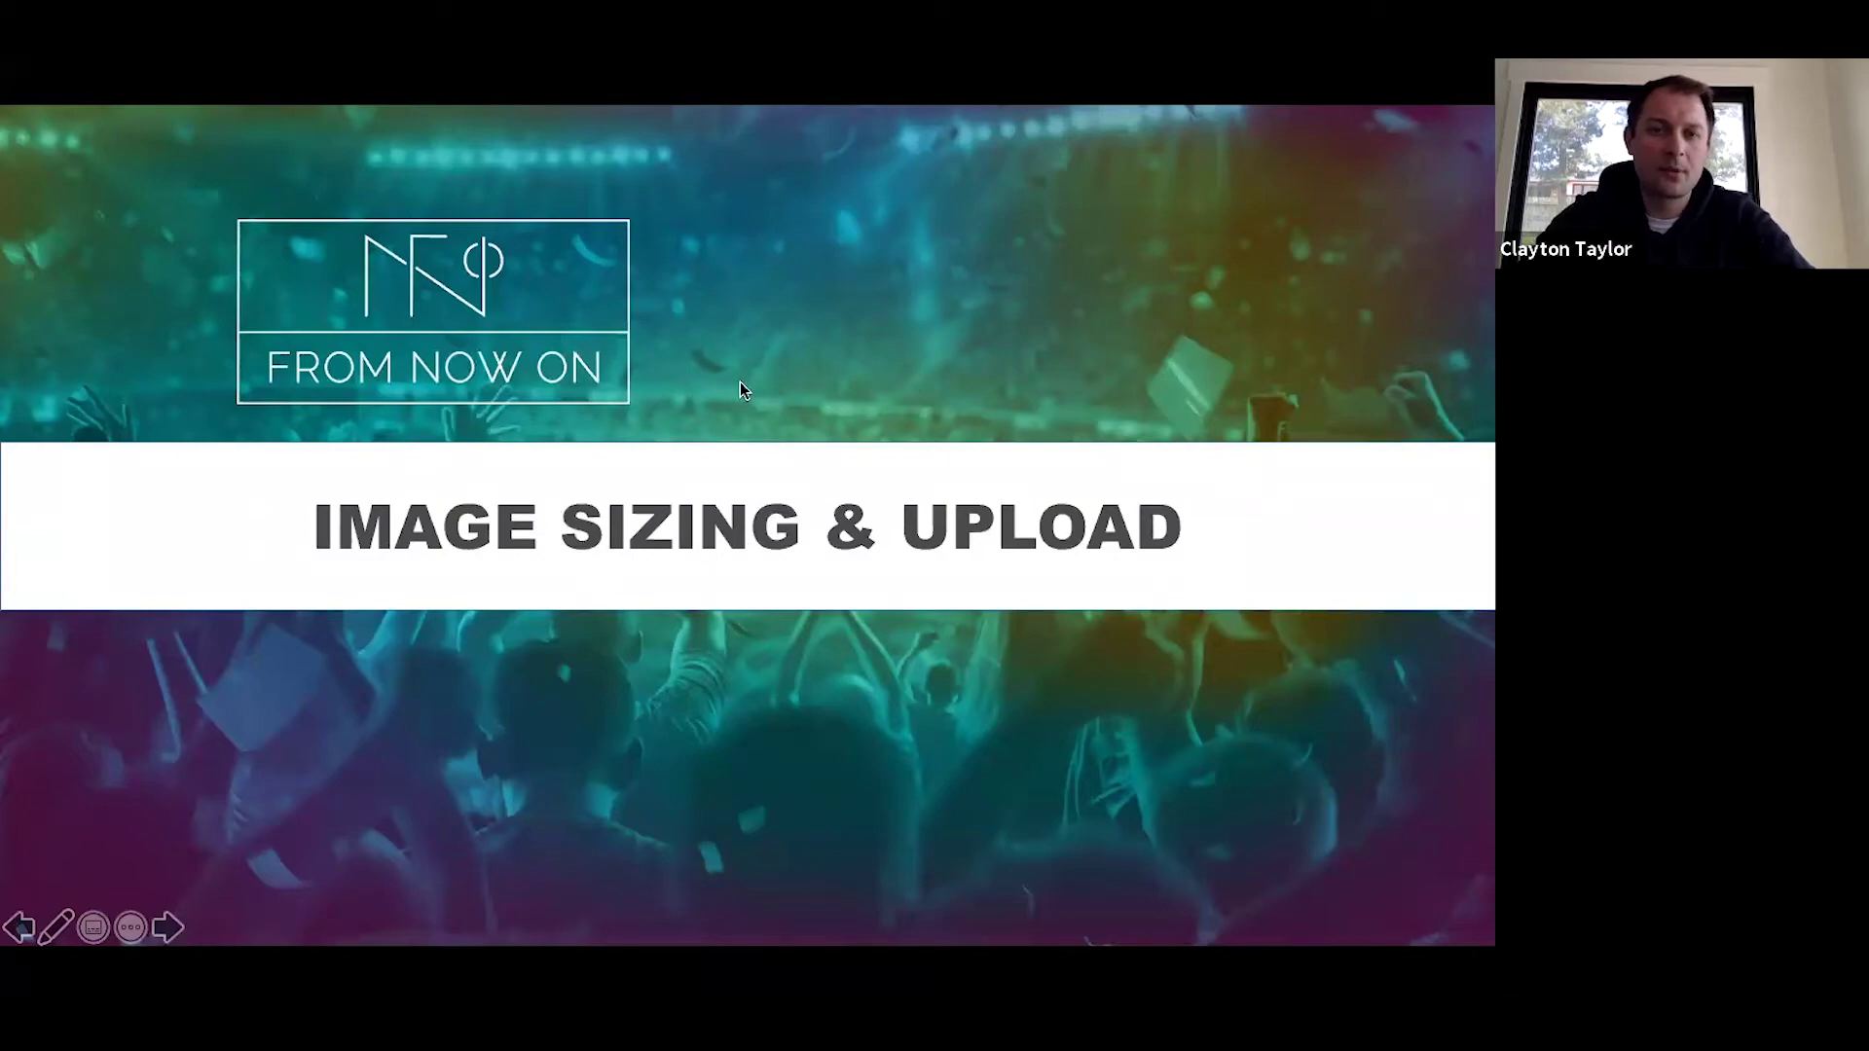
# Return to the portal in the browser and open the Baseball team from the published teams list.
pyautogui.hotkey('ctrl', 'Up')
pyautogui.click(991, 540)
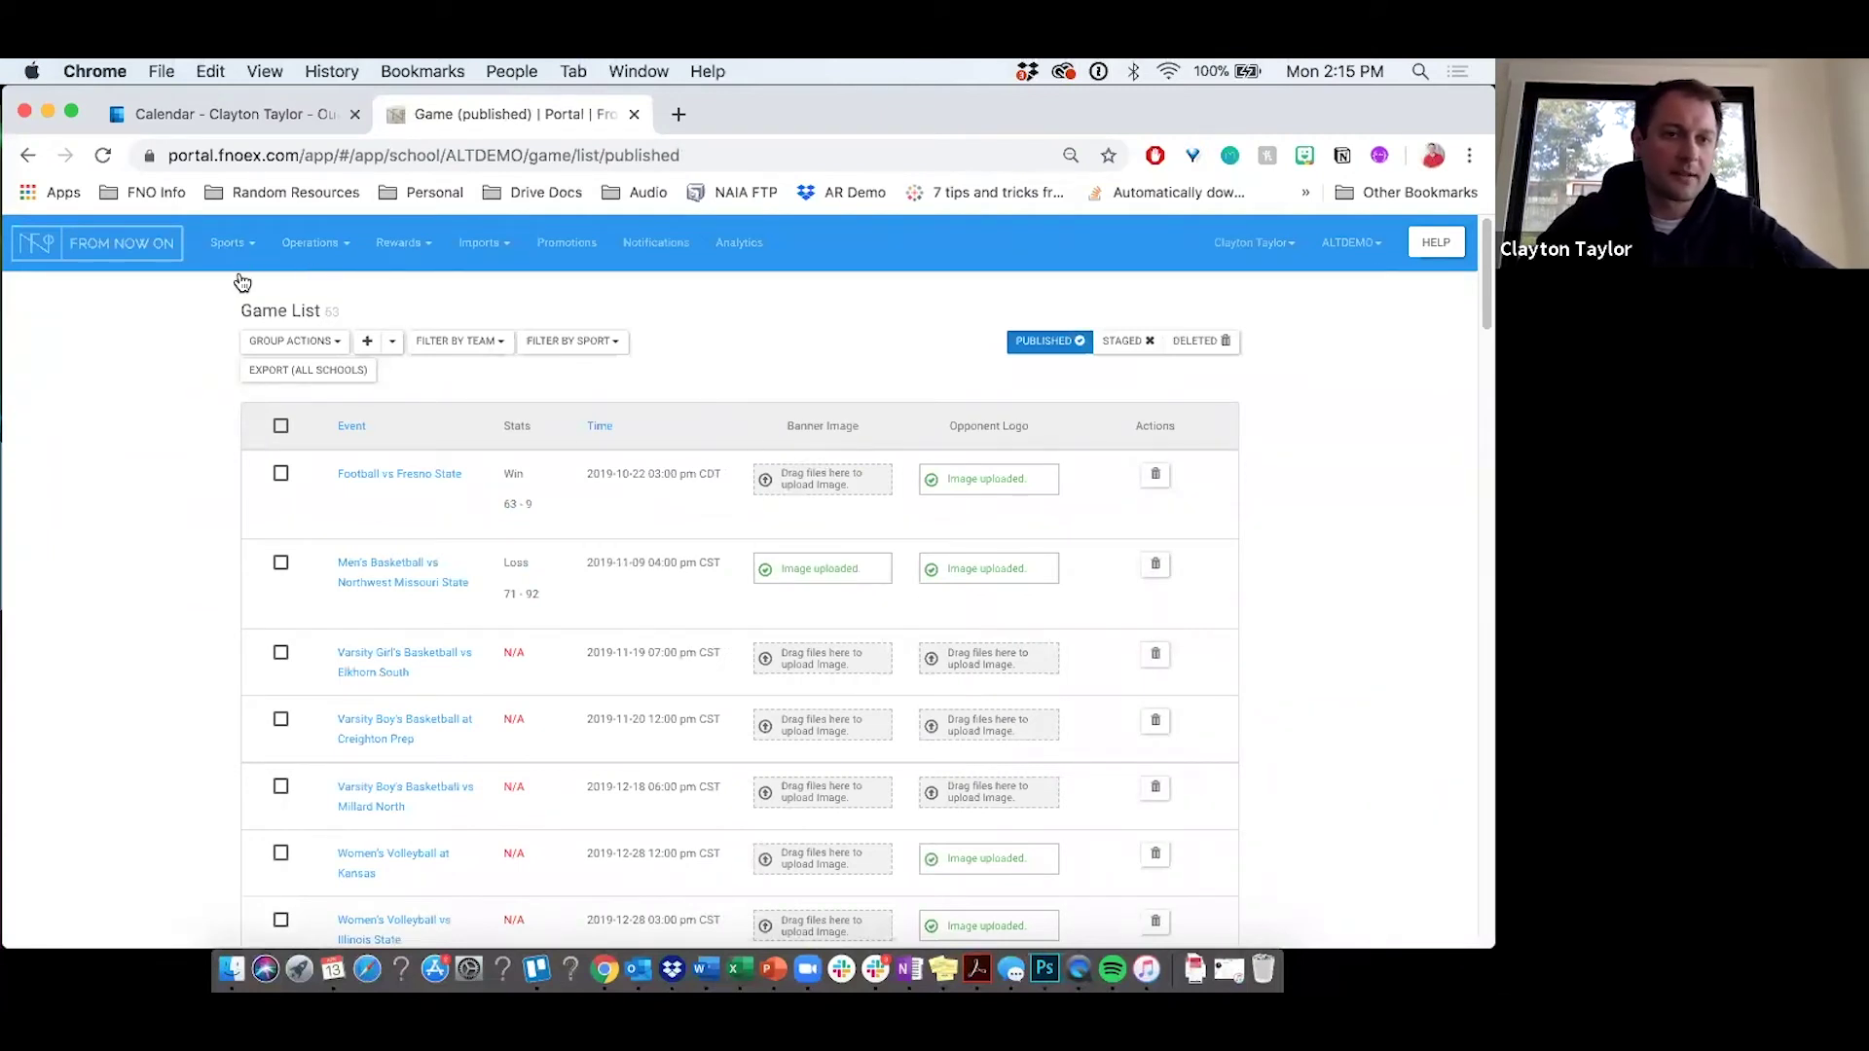
pyautogui.moveTo(234, 292)
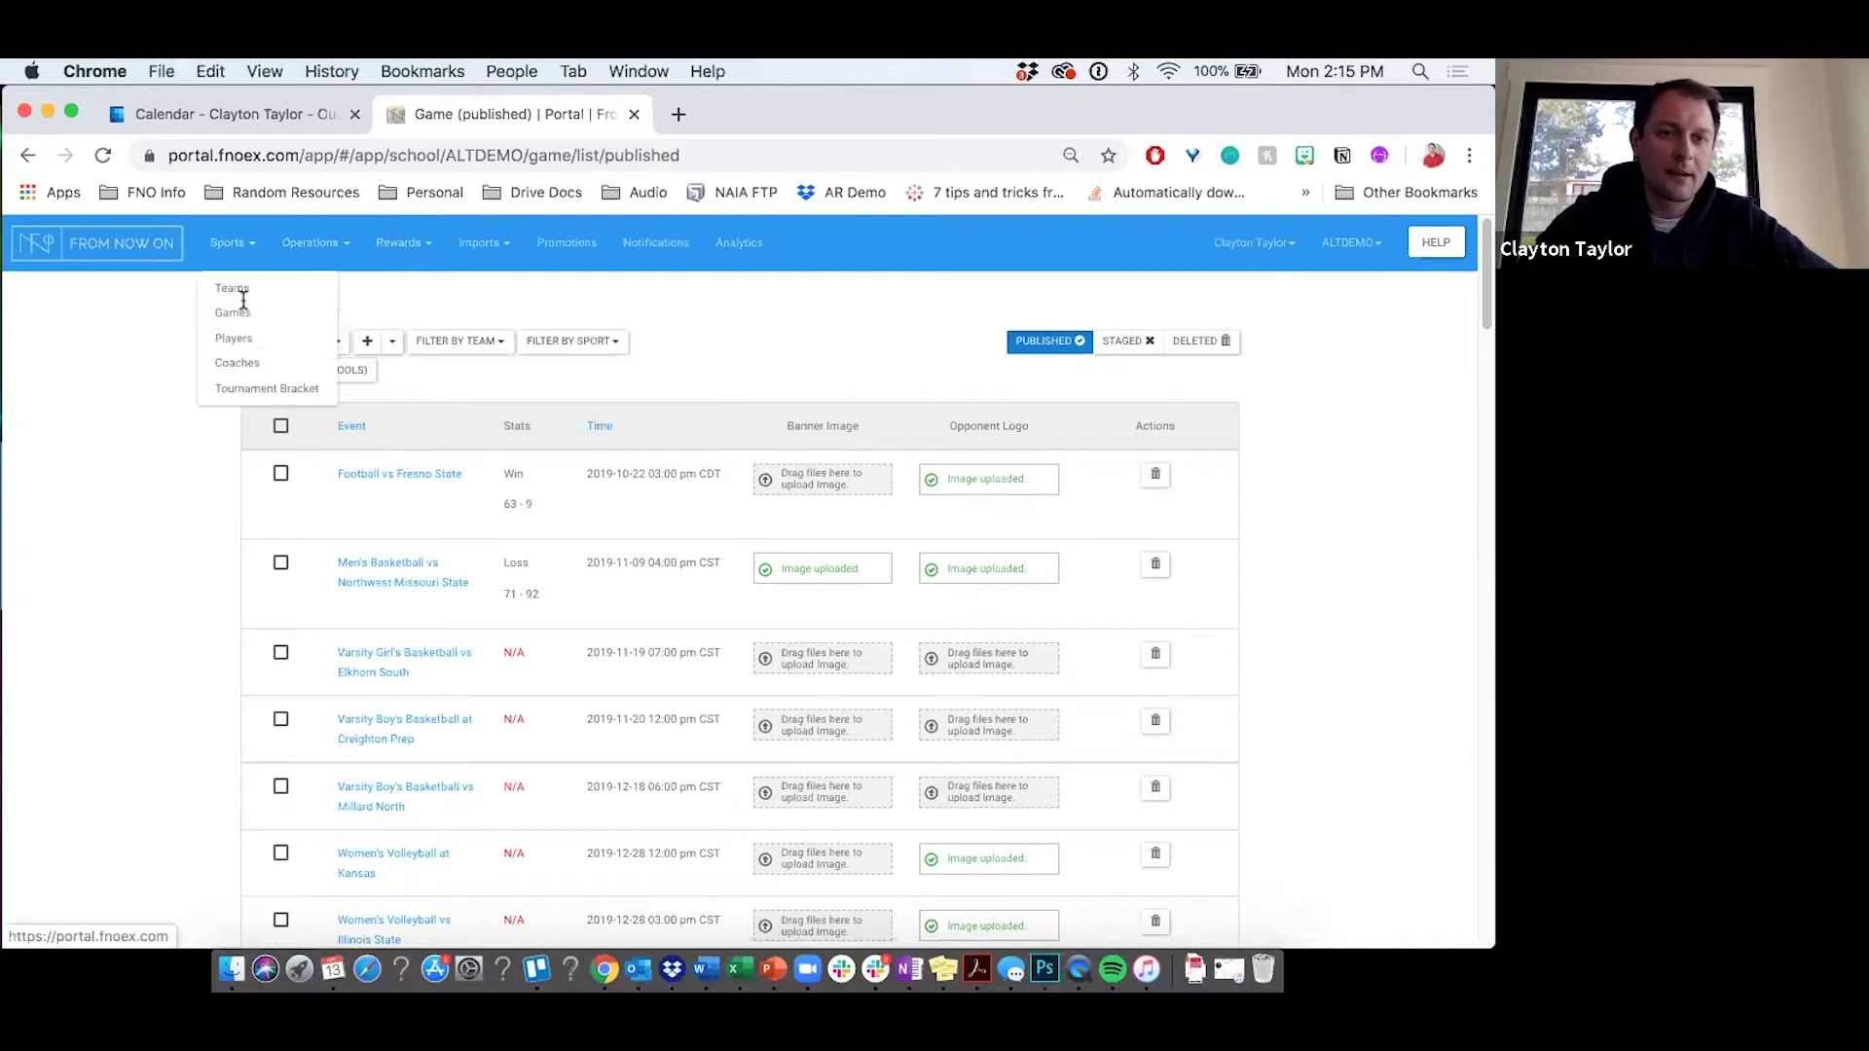
pyautogui.click(207, 341)
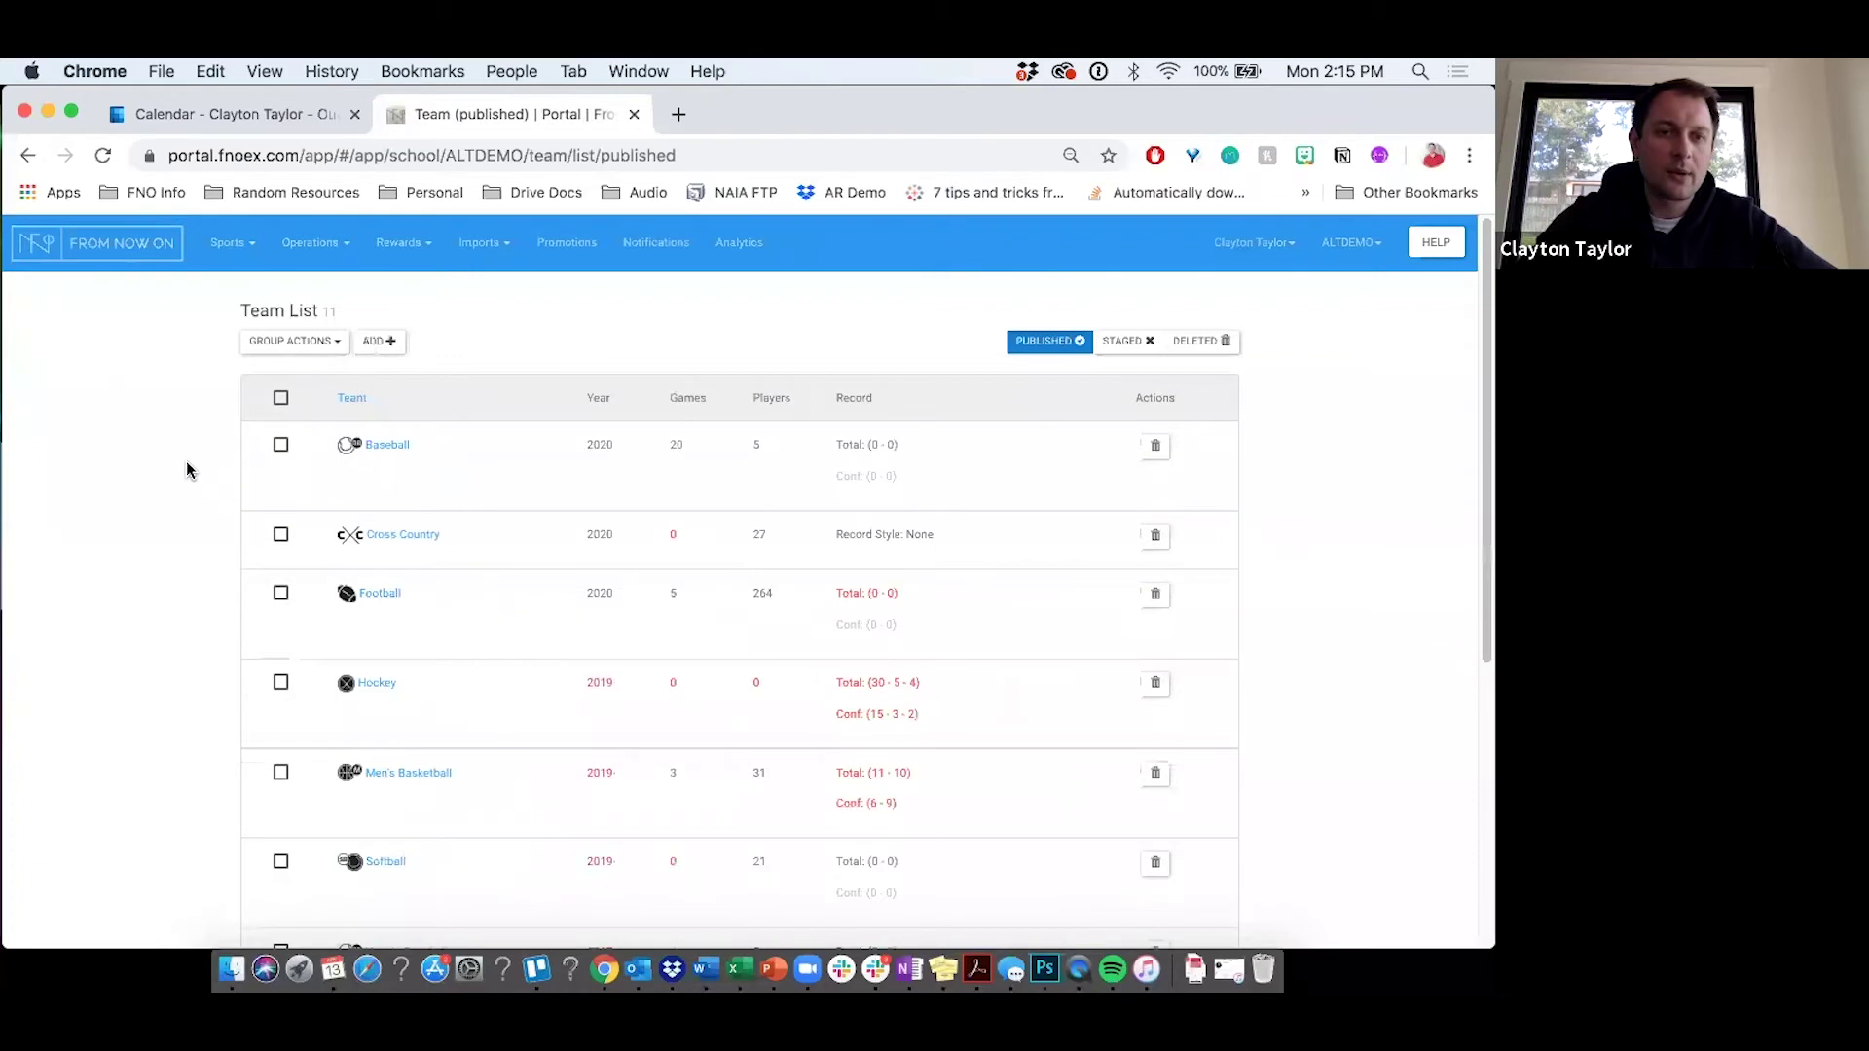
pyautogui.scroll(-7, 259, 422)
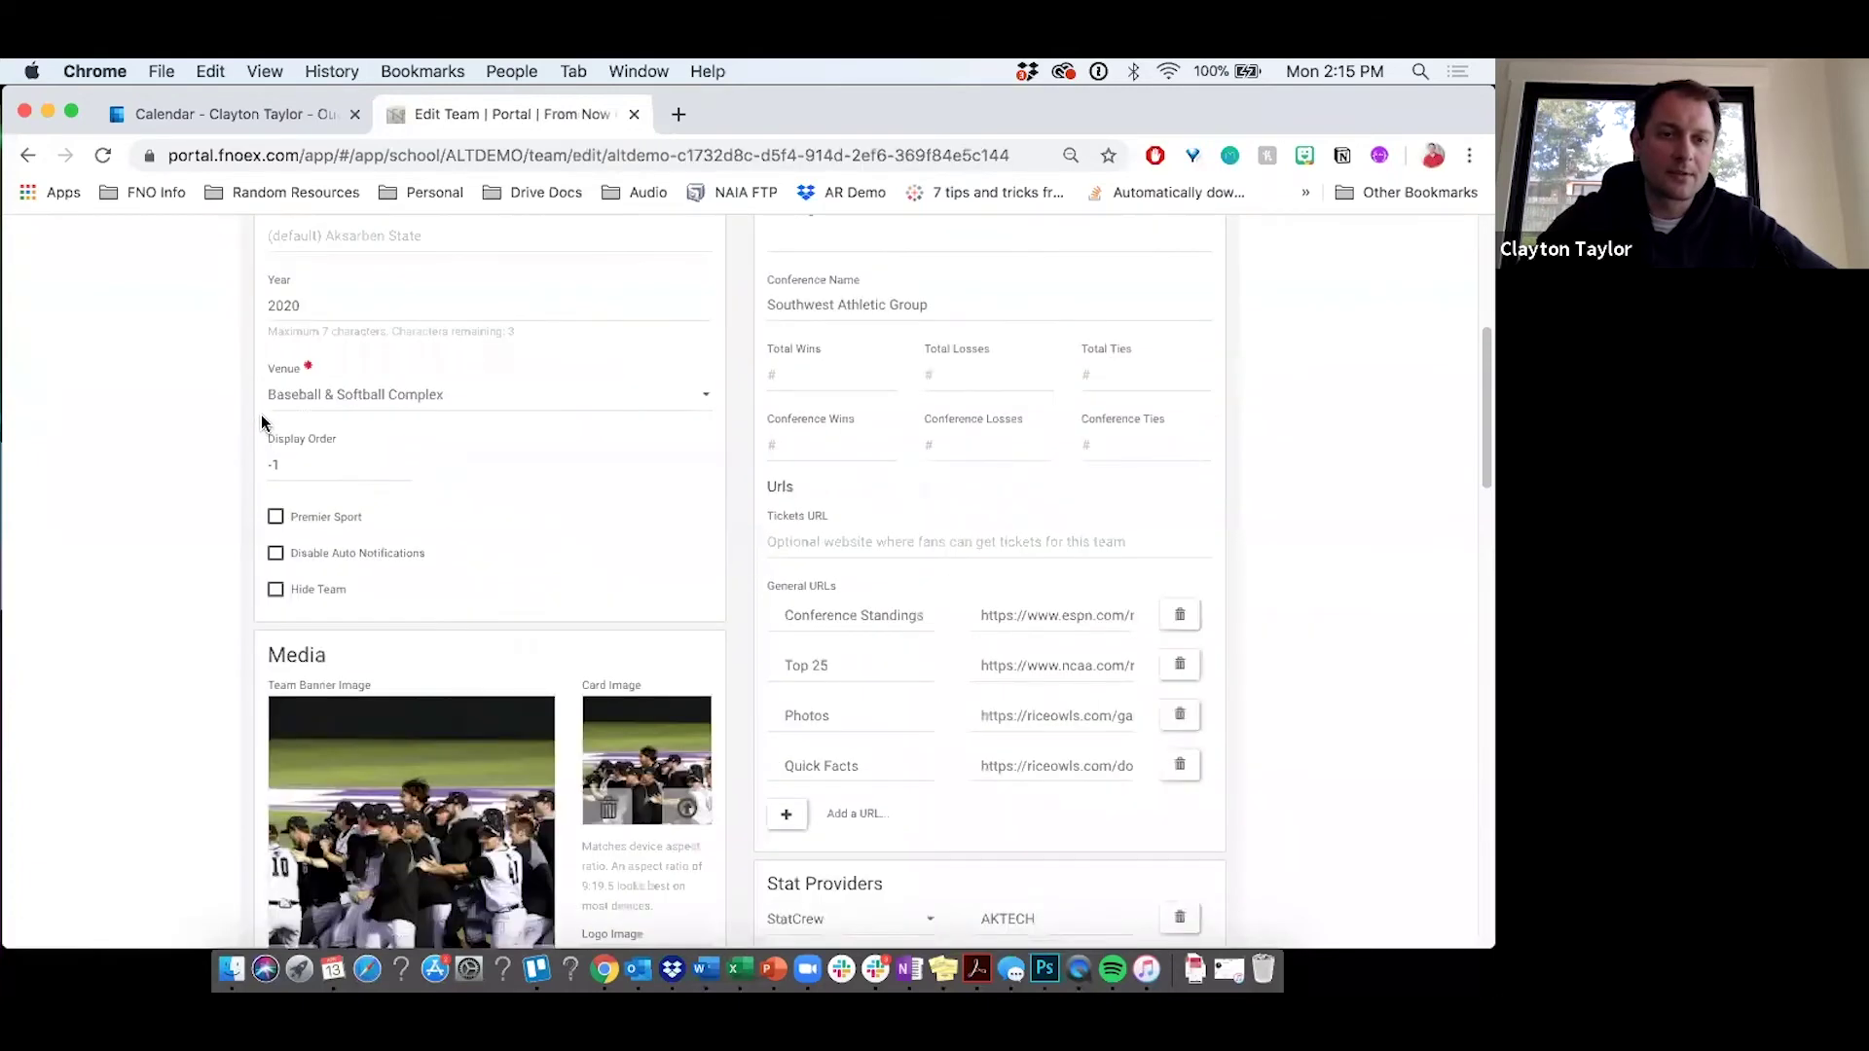
# Examine the Team Banner Image and Card Image in the Baseball team's Media section.
pyautogui.tripleClick(370, 422)
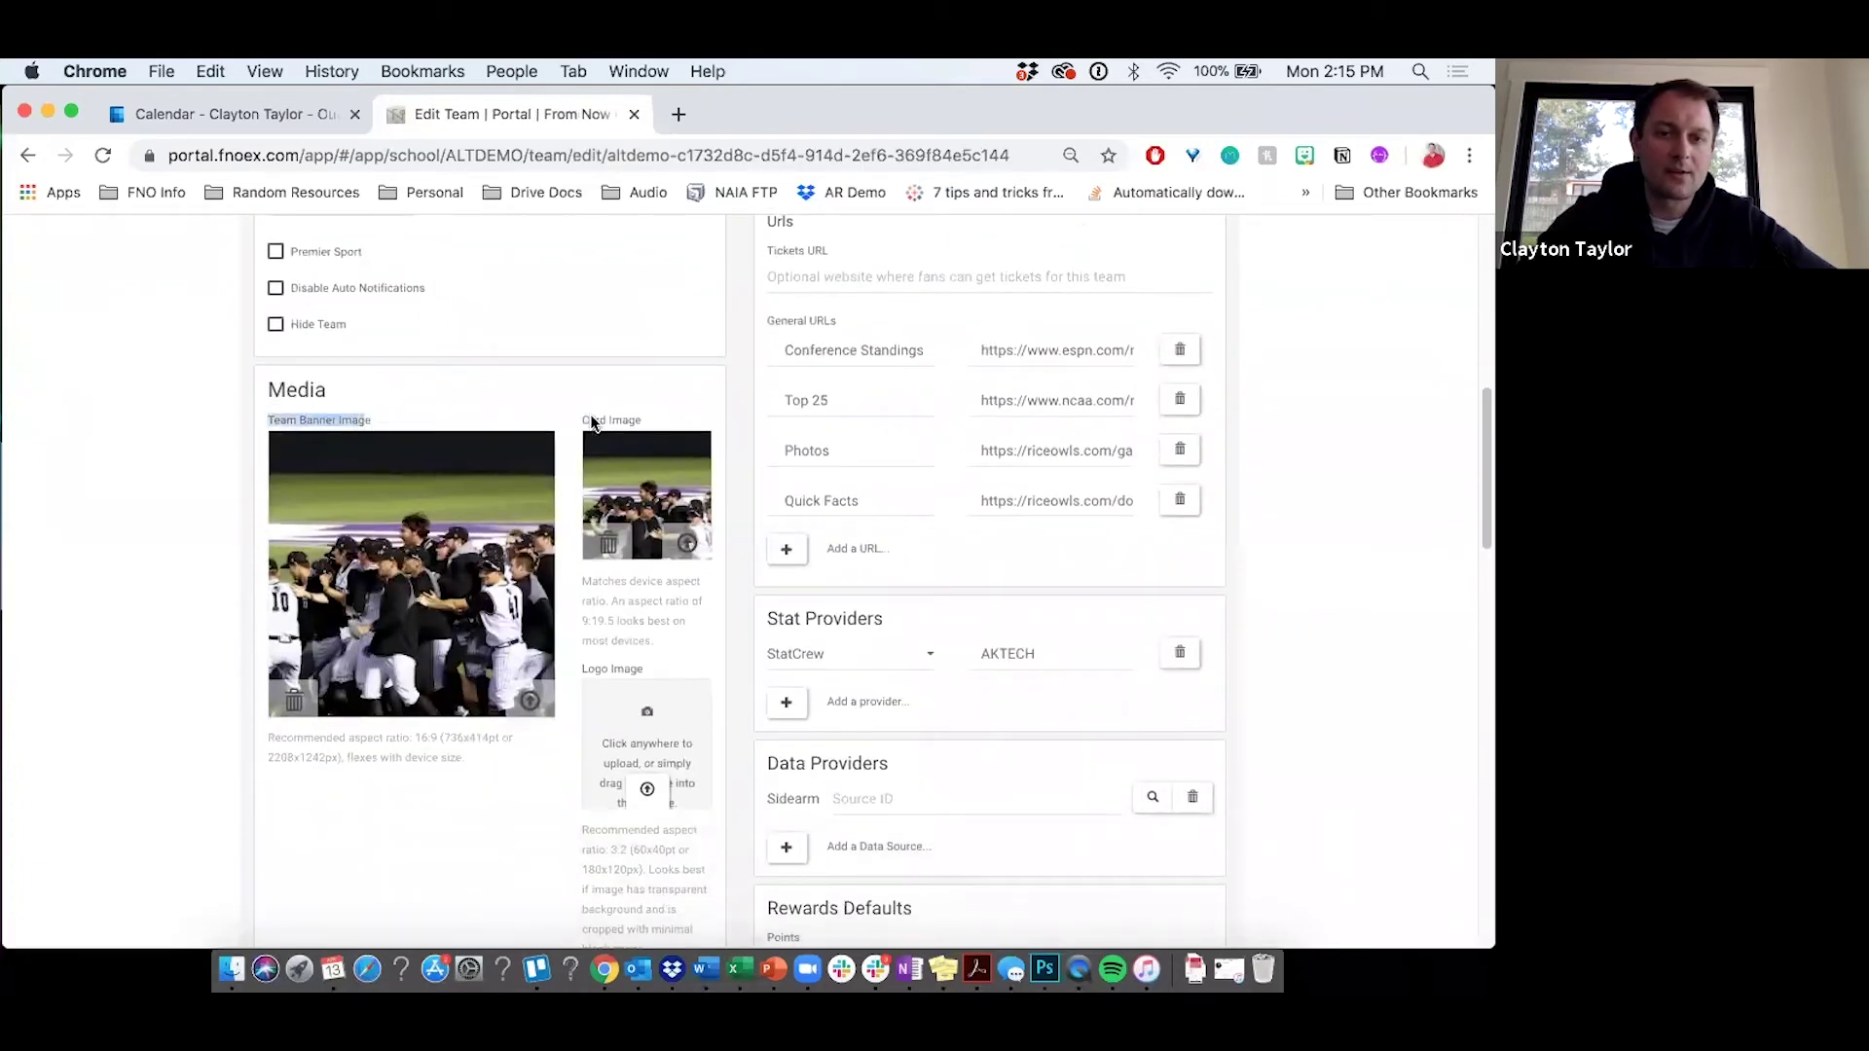
pyautogui.click(650, 428)
pyautogui.tripleClick(651, 429)
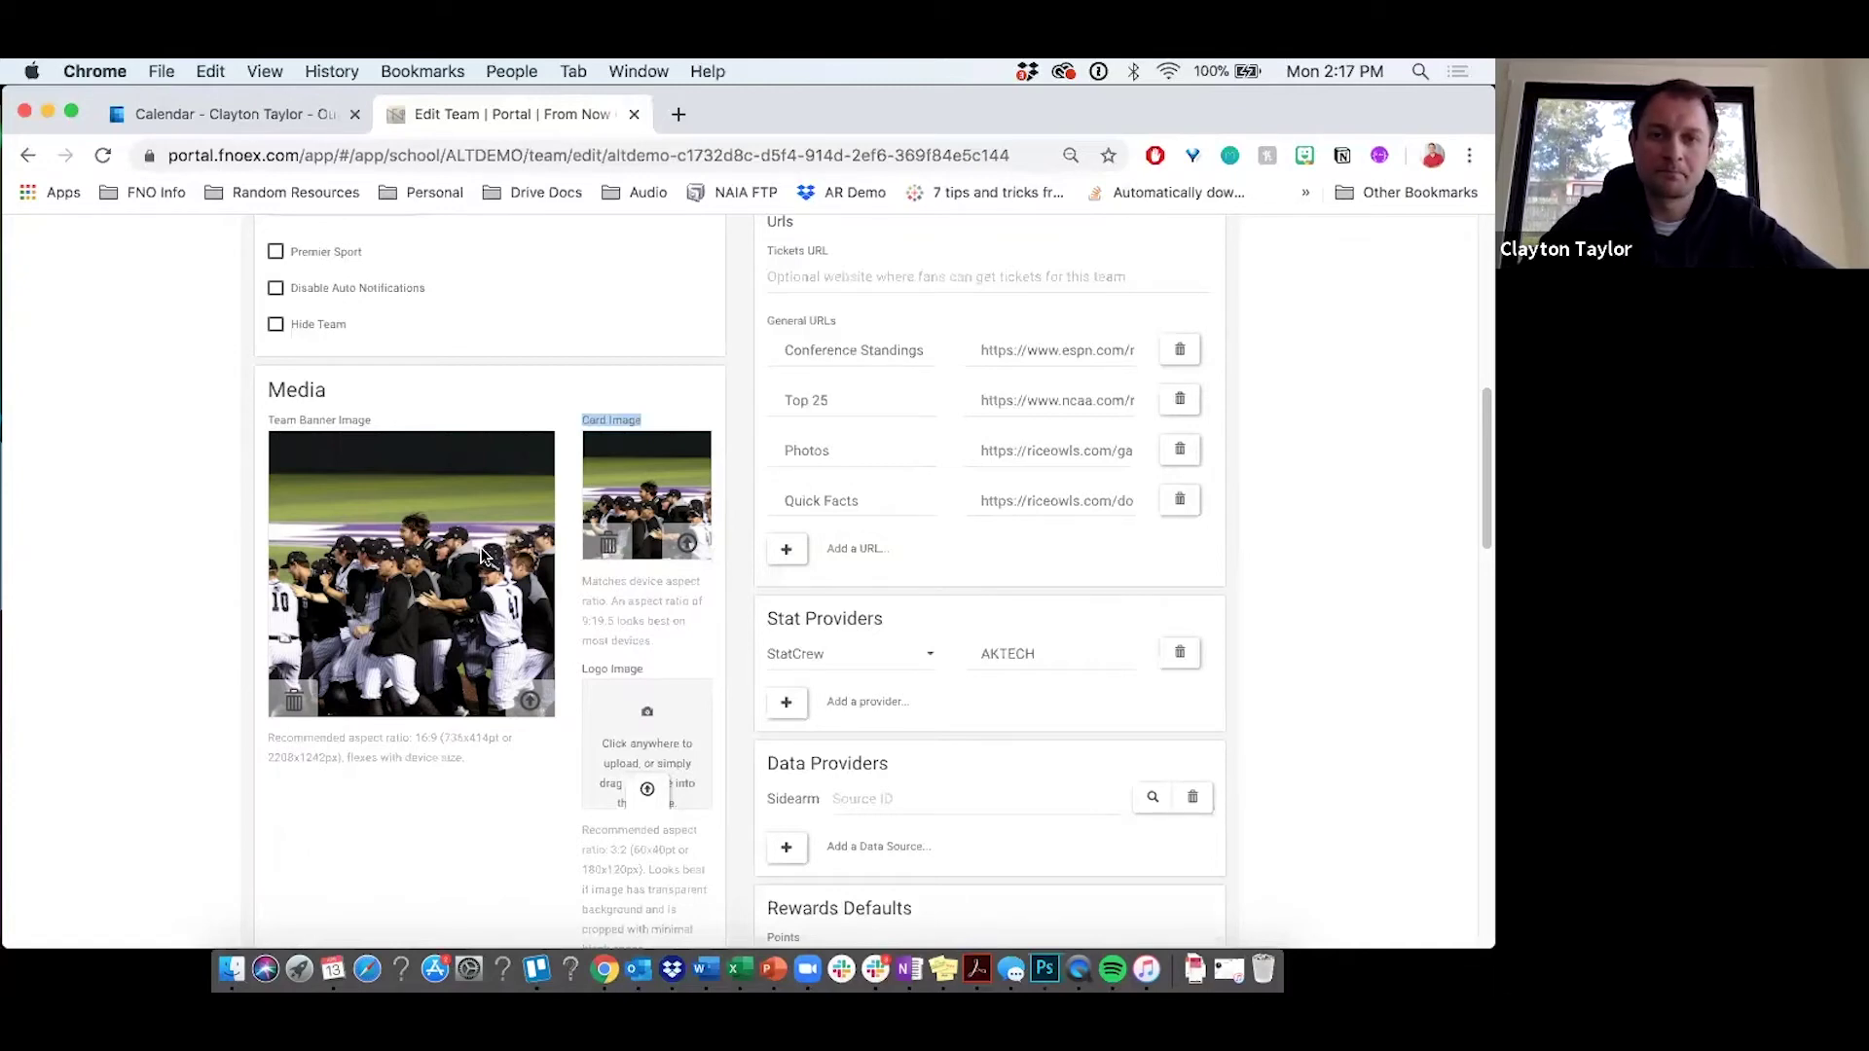
pyautogui.click(214, 474)
pyautogui.scroll(10, 214, 474)
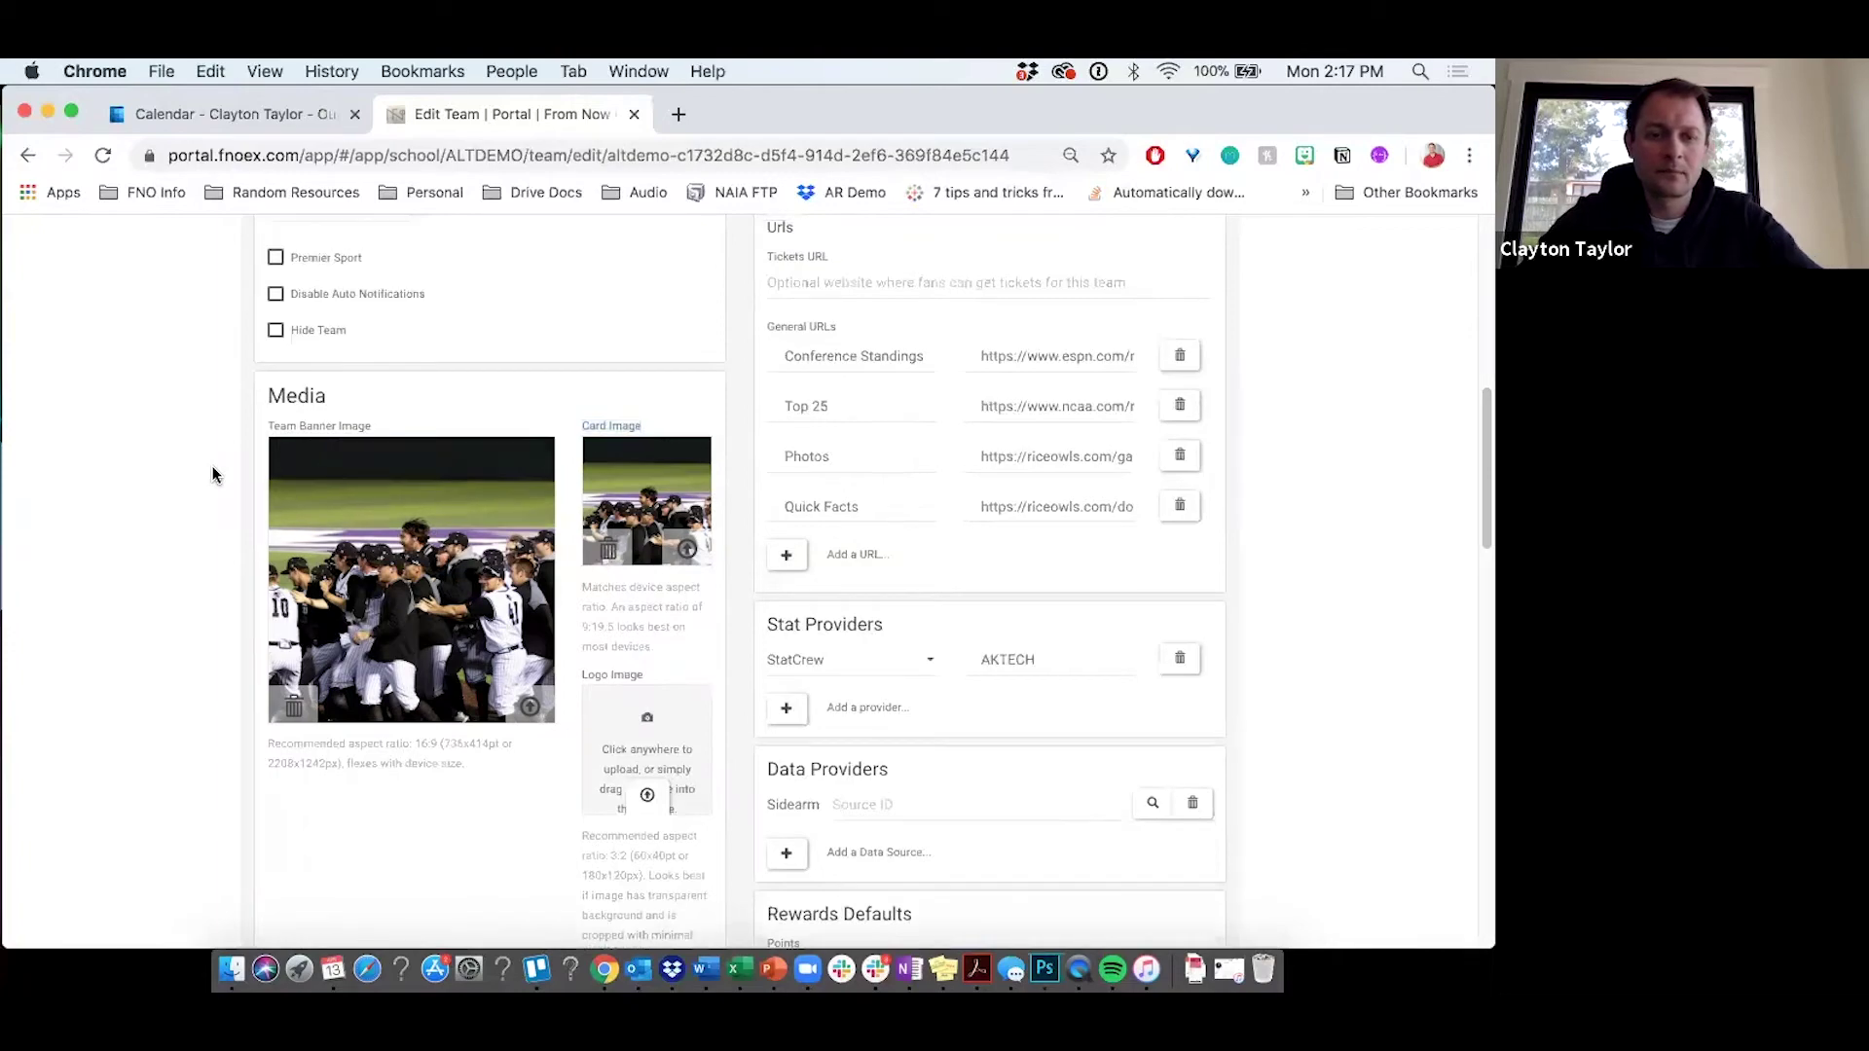
# Switch to the presentation and advance it to the Push Notifications slide.
pyautogui.hotkey('ctrl', 'Up')
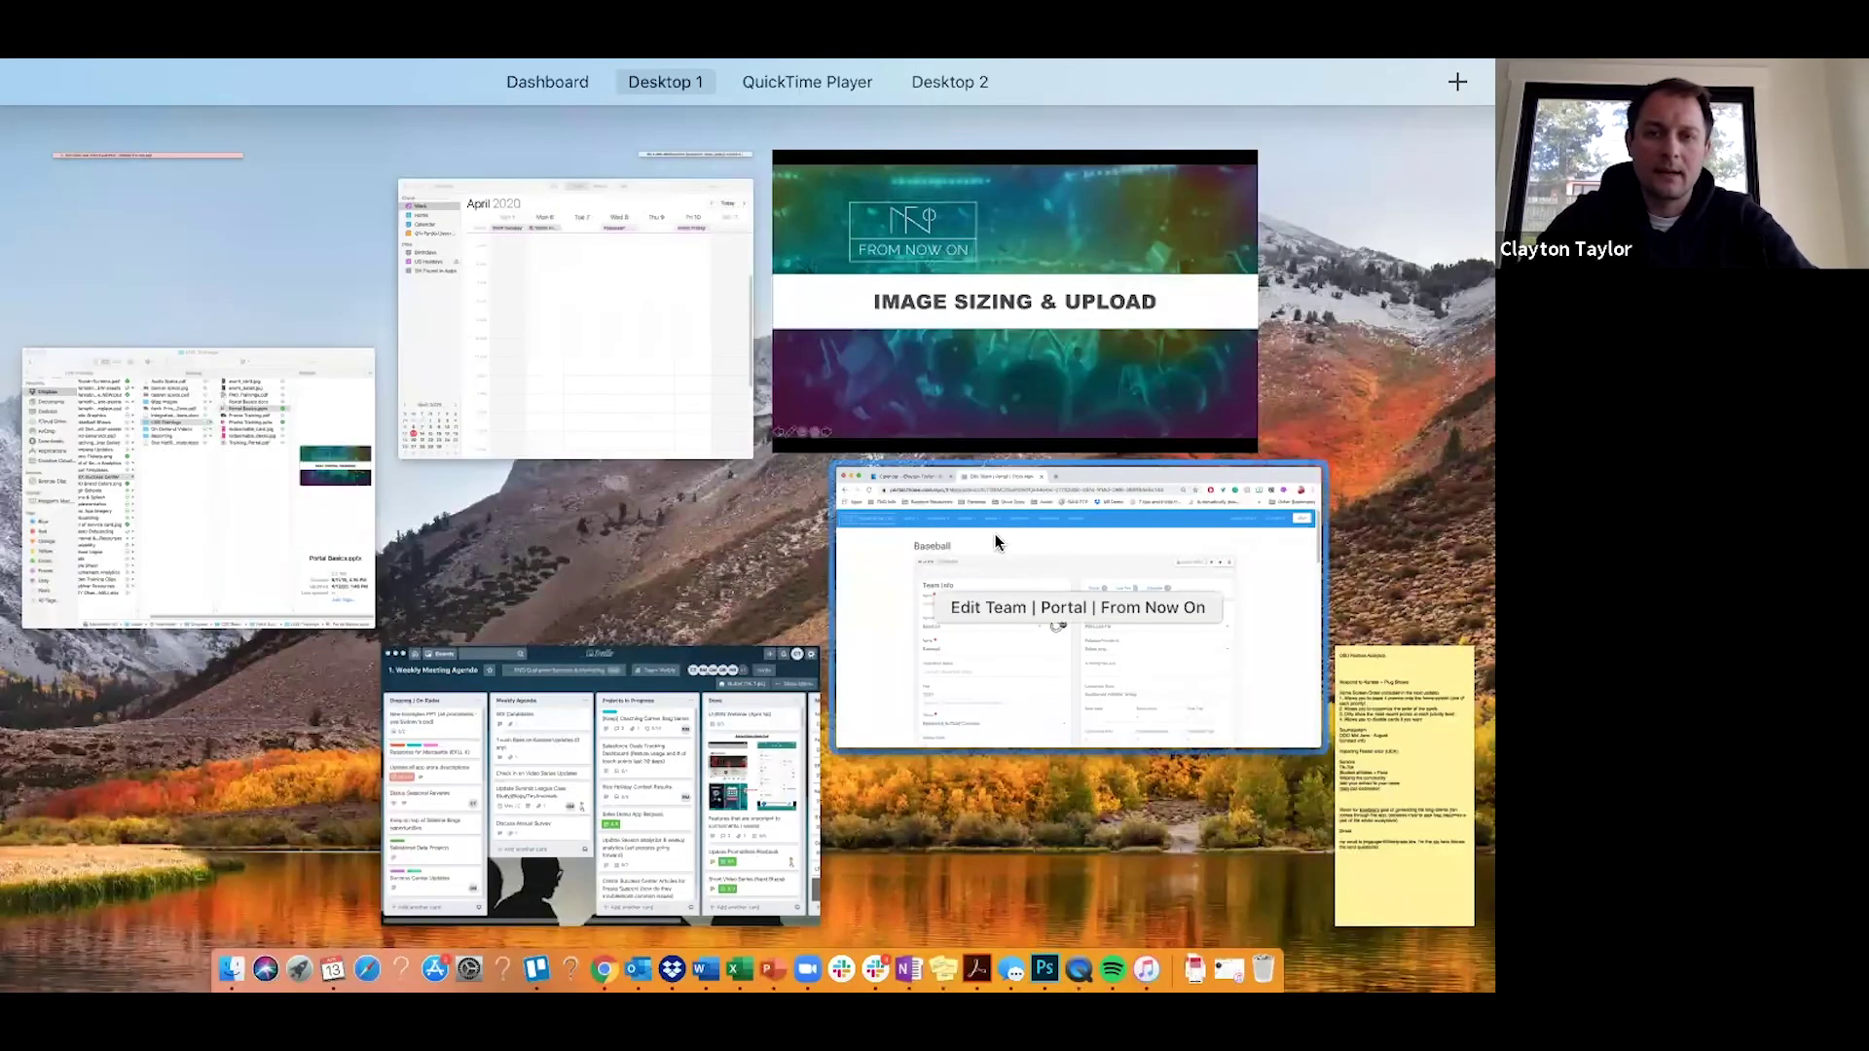
pyautogui.hotkey('ctrl', 'Up')
pyautogui.hotkey('ctrl', 'Up')
pyautogui.click(1009, 265)
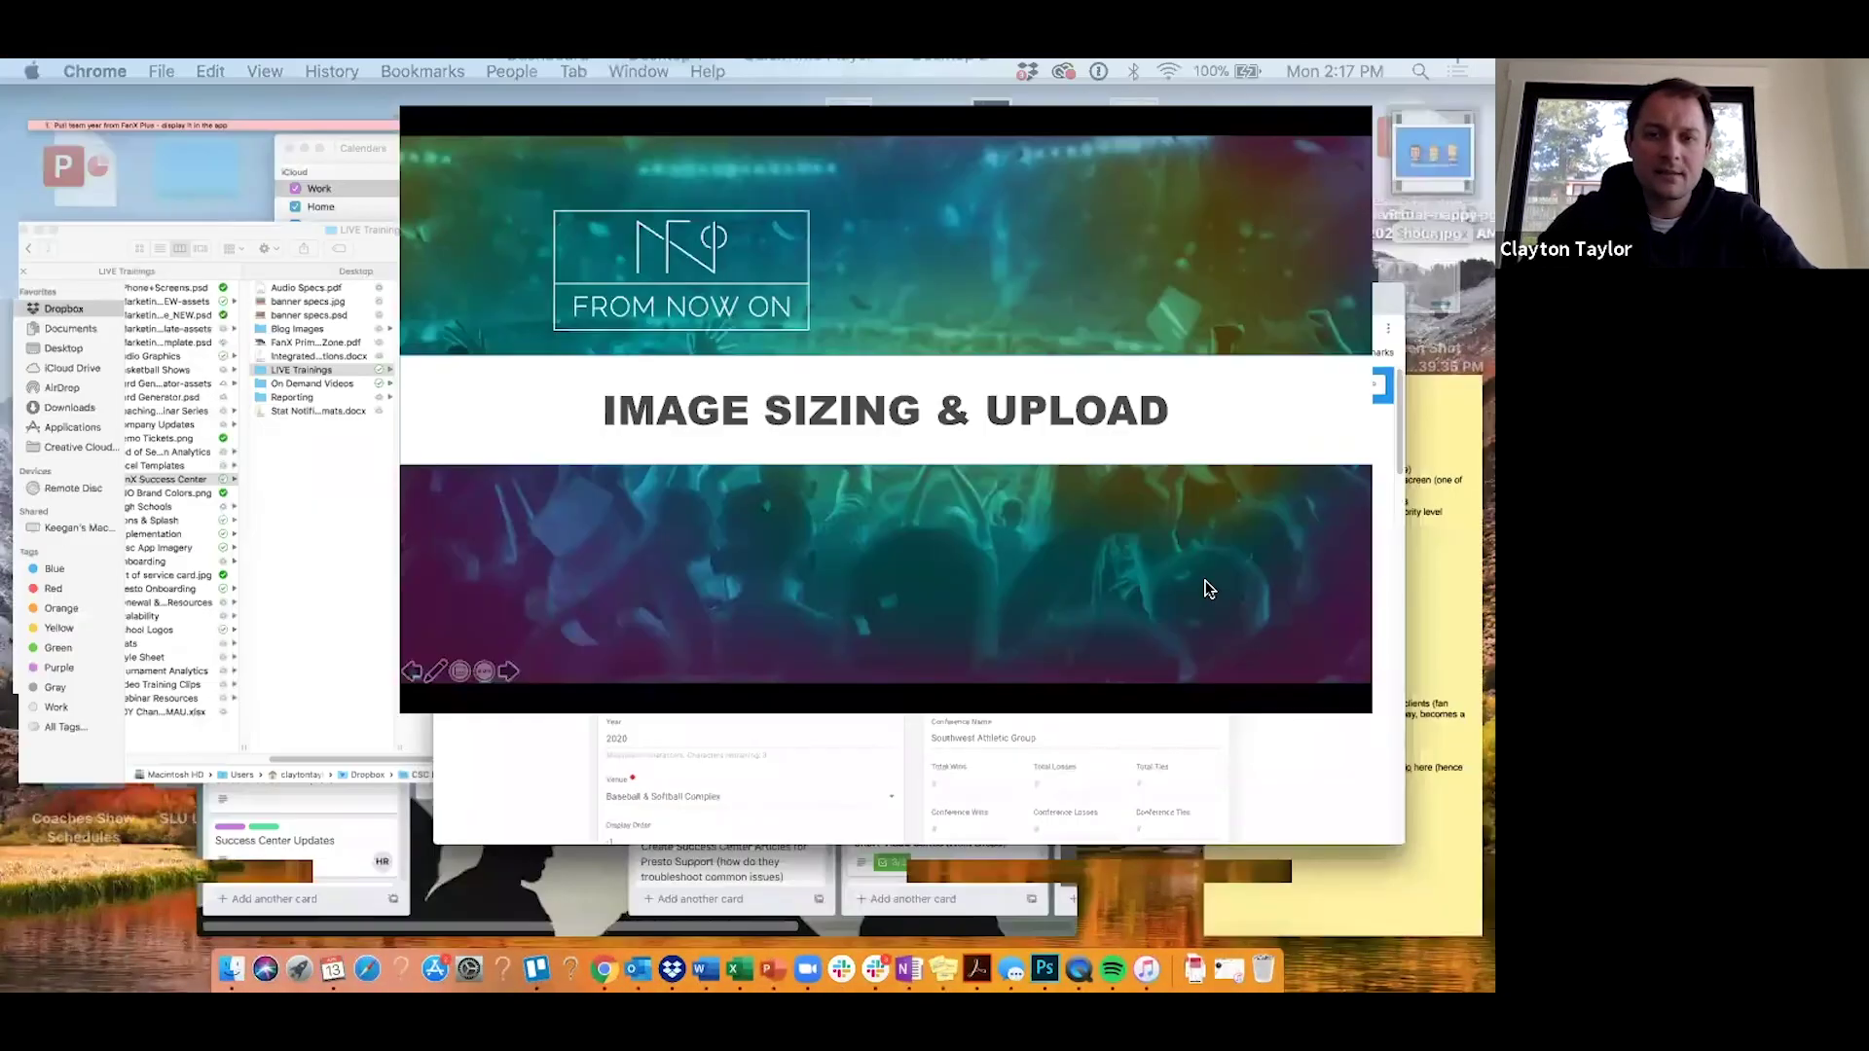
pyautogui.click(968, 613)
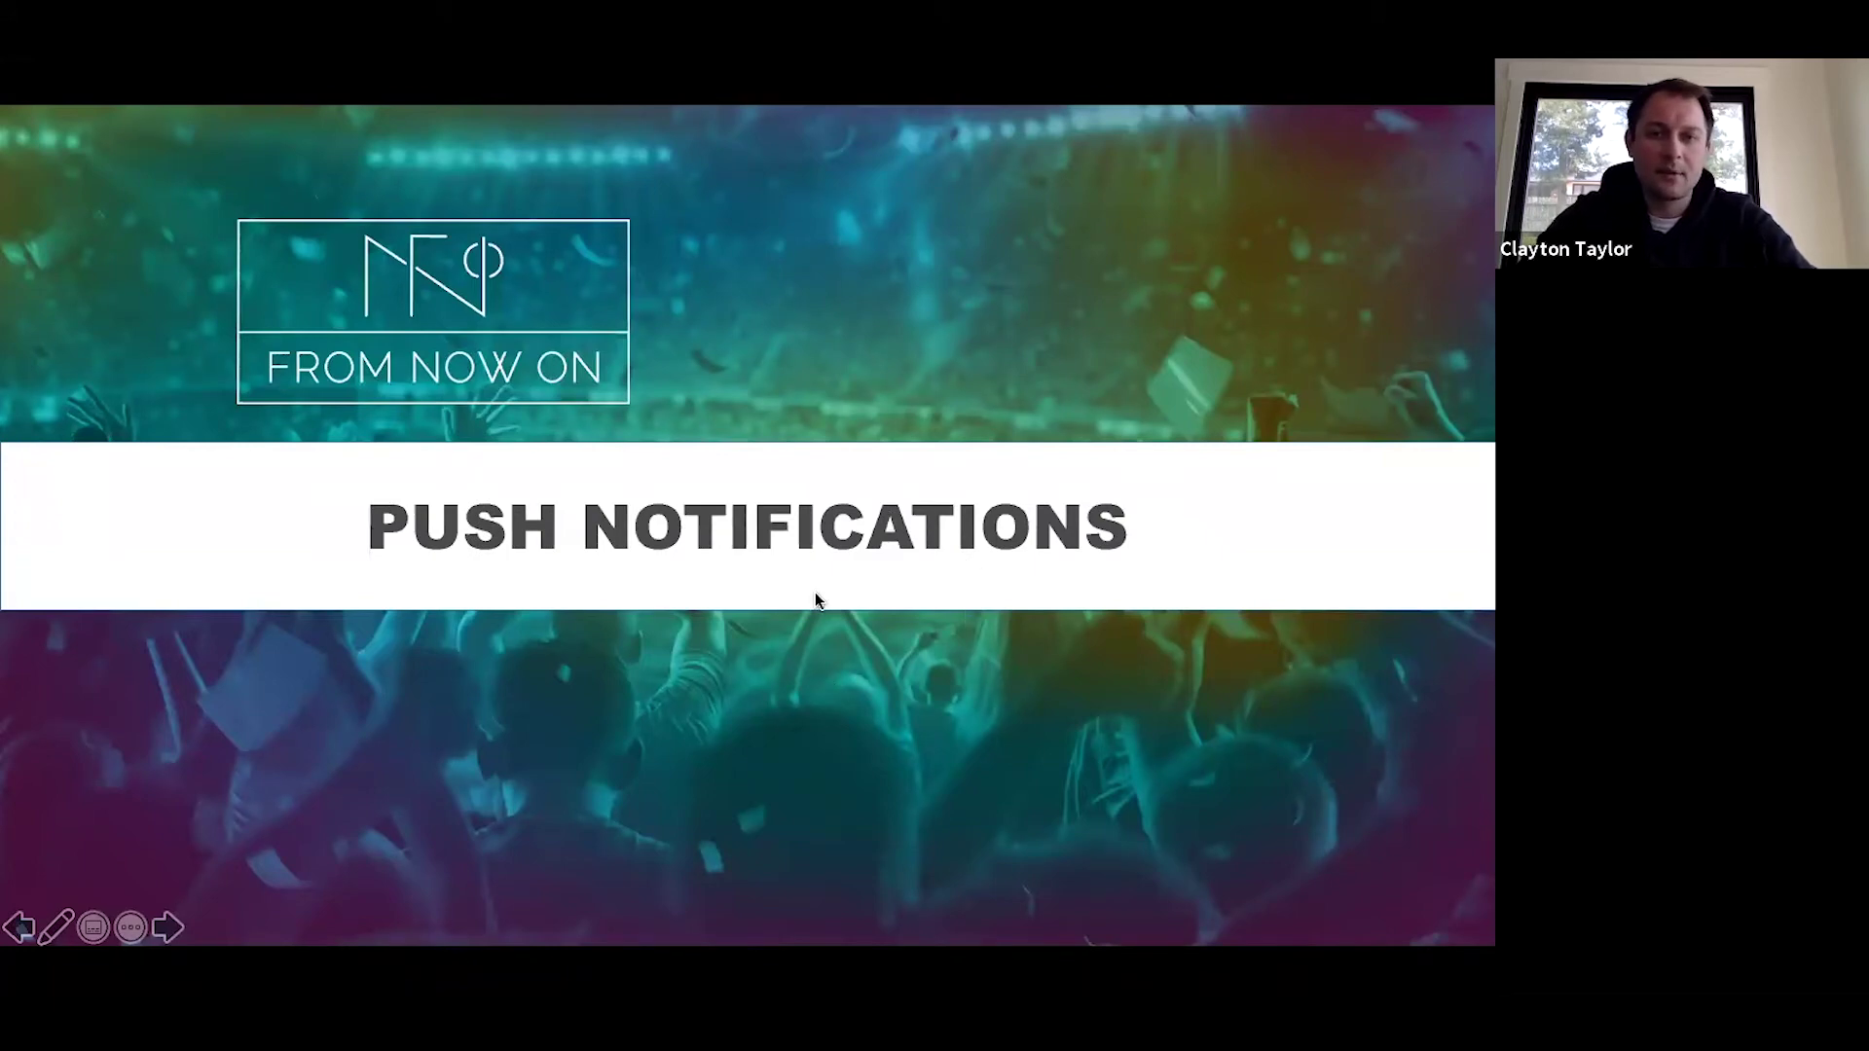
# Return to the portal, open the Baseball vs Central Methodist game from the dashboard, and start a notification deeplinked to it.
pyautogui.hotkey('ctrl', 'Up')
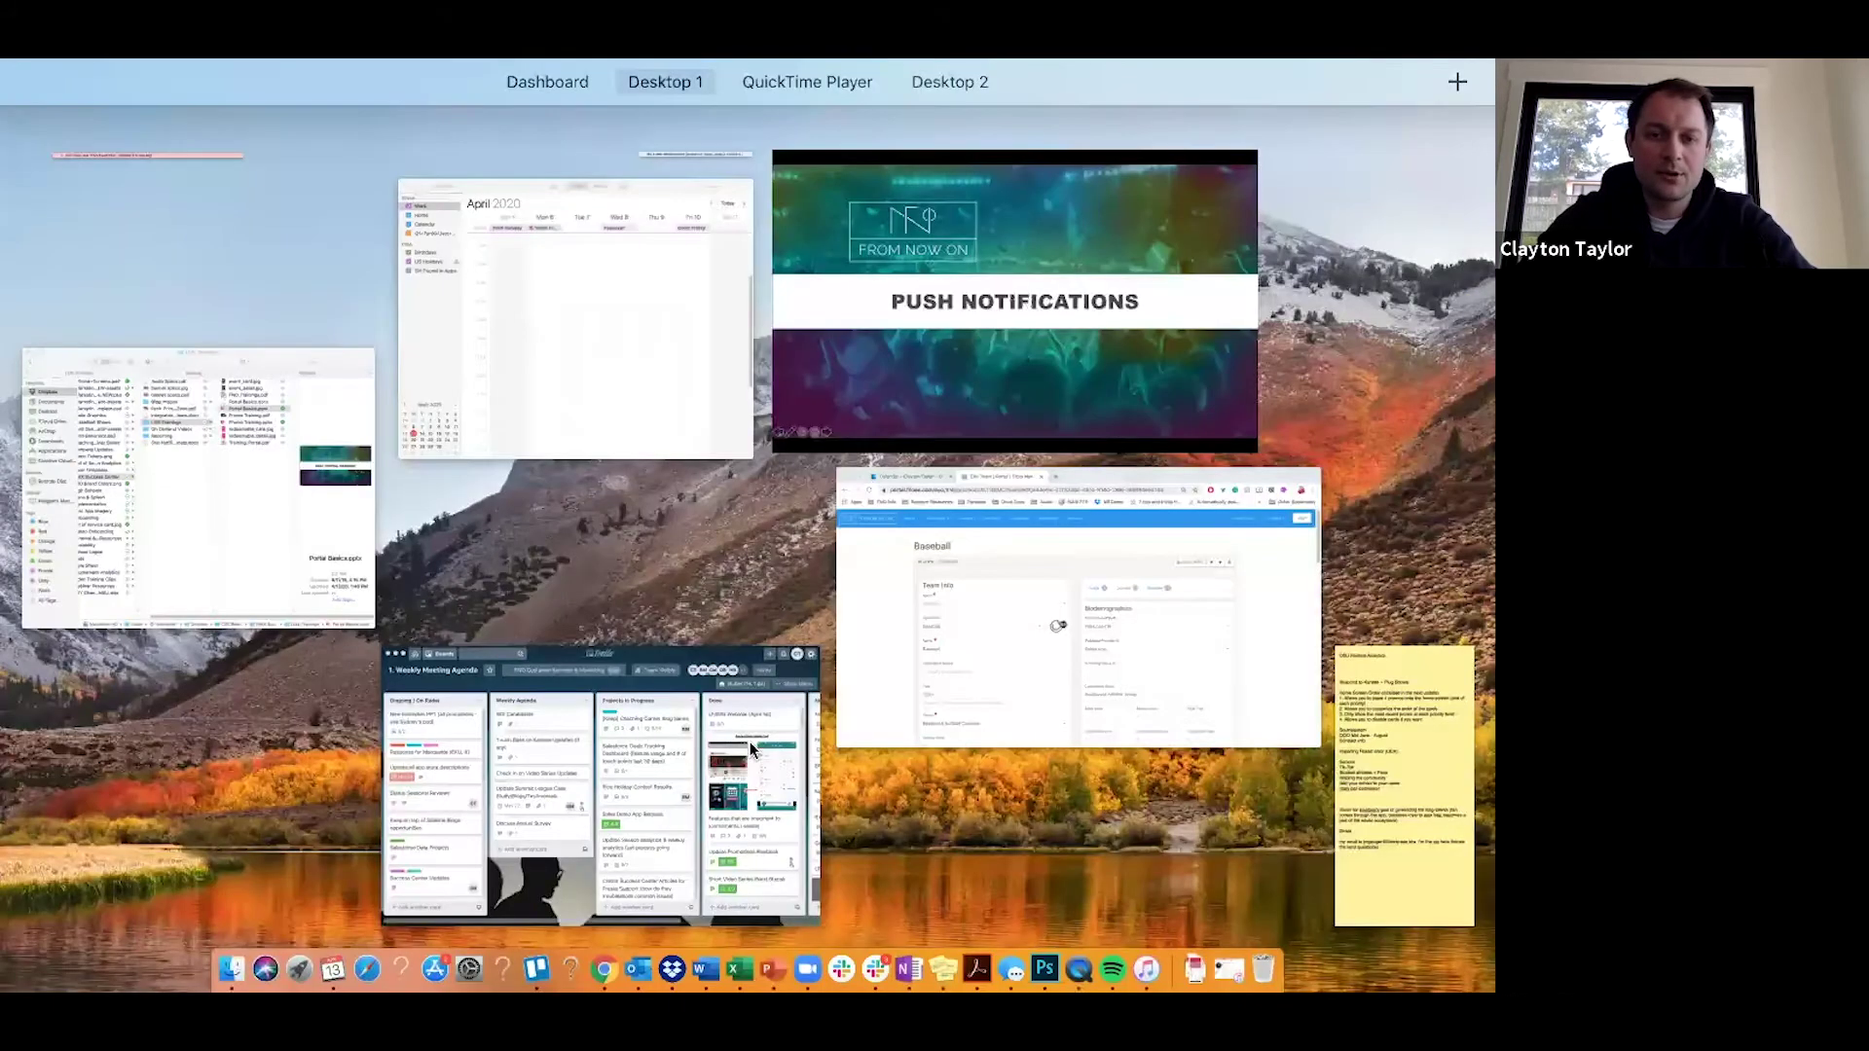
pyautogui.click(1029, 584)
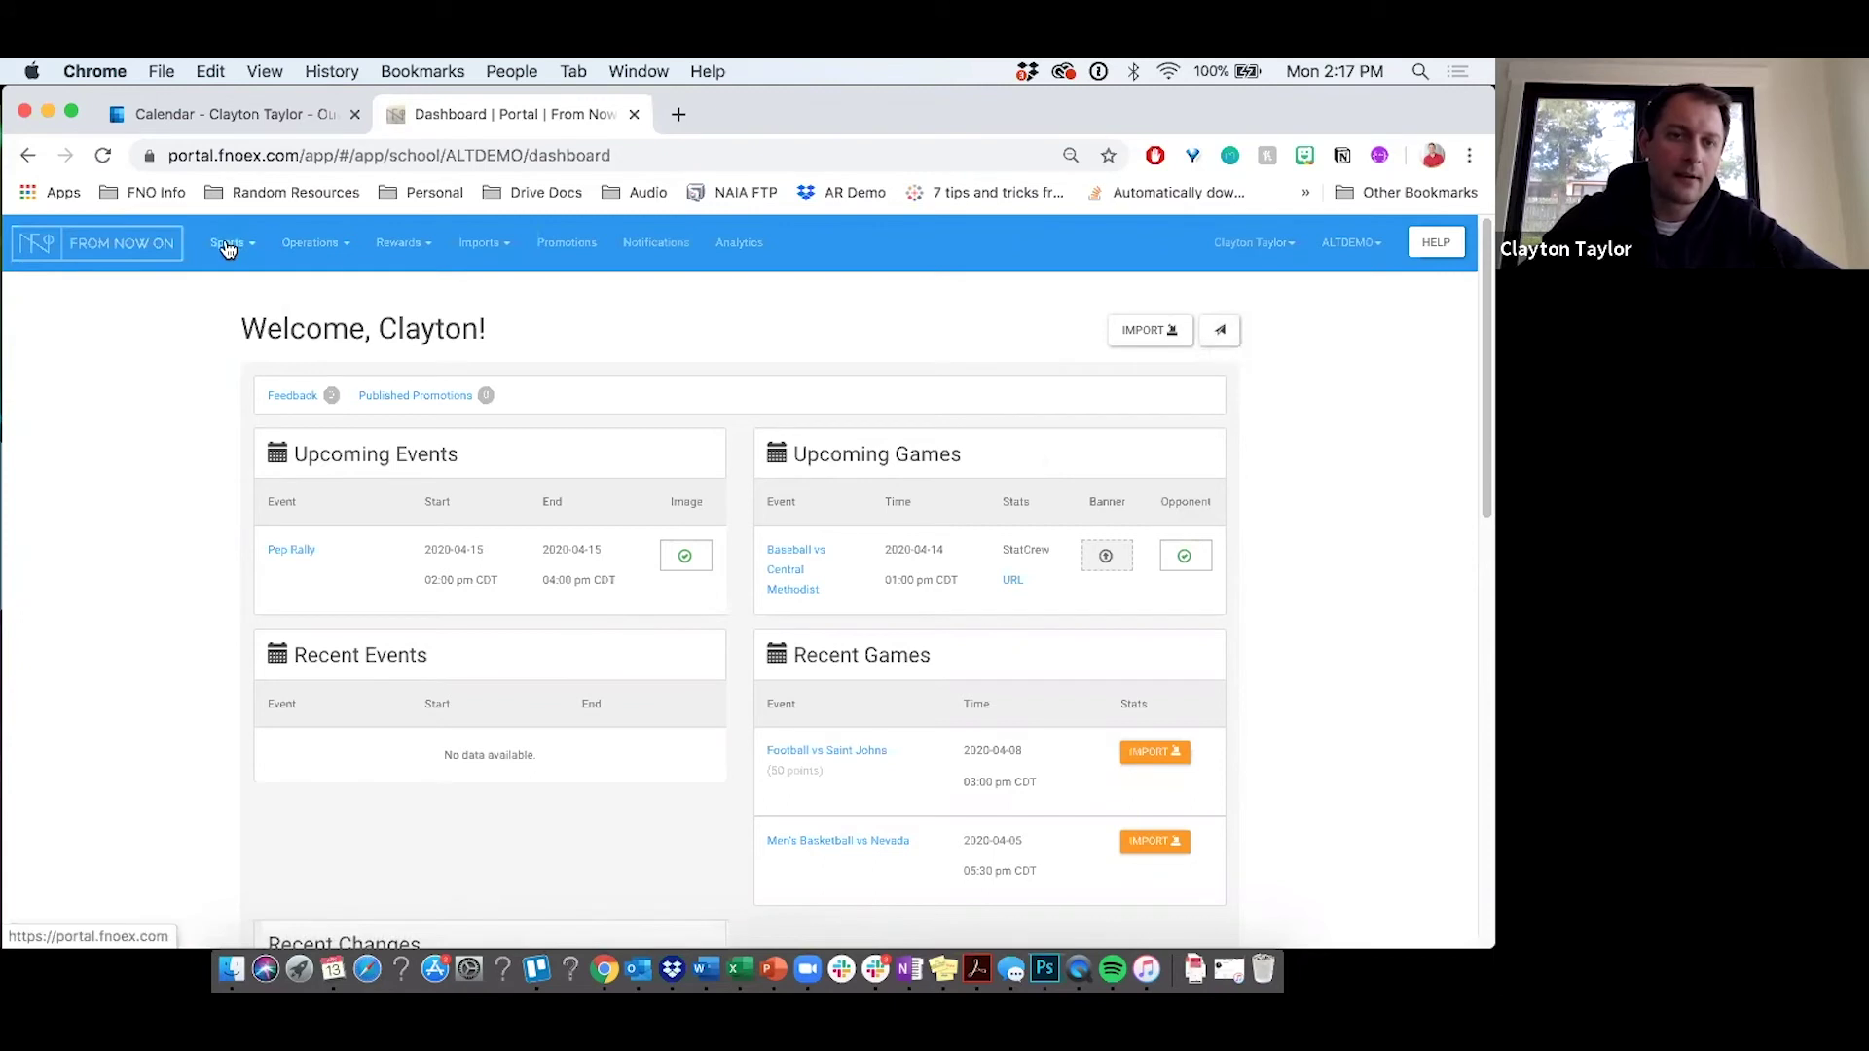
pyautogui.click(795, 554)
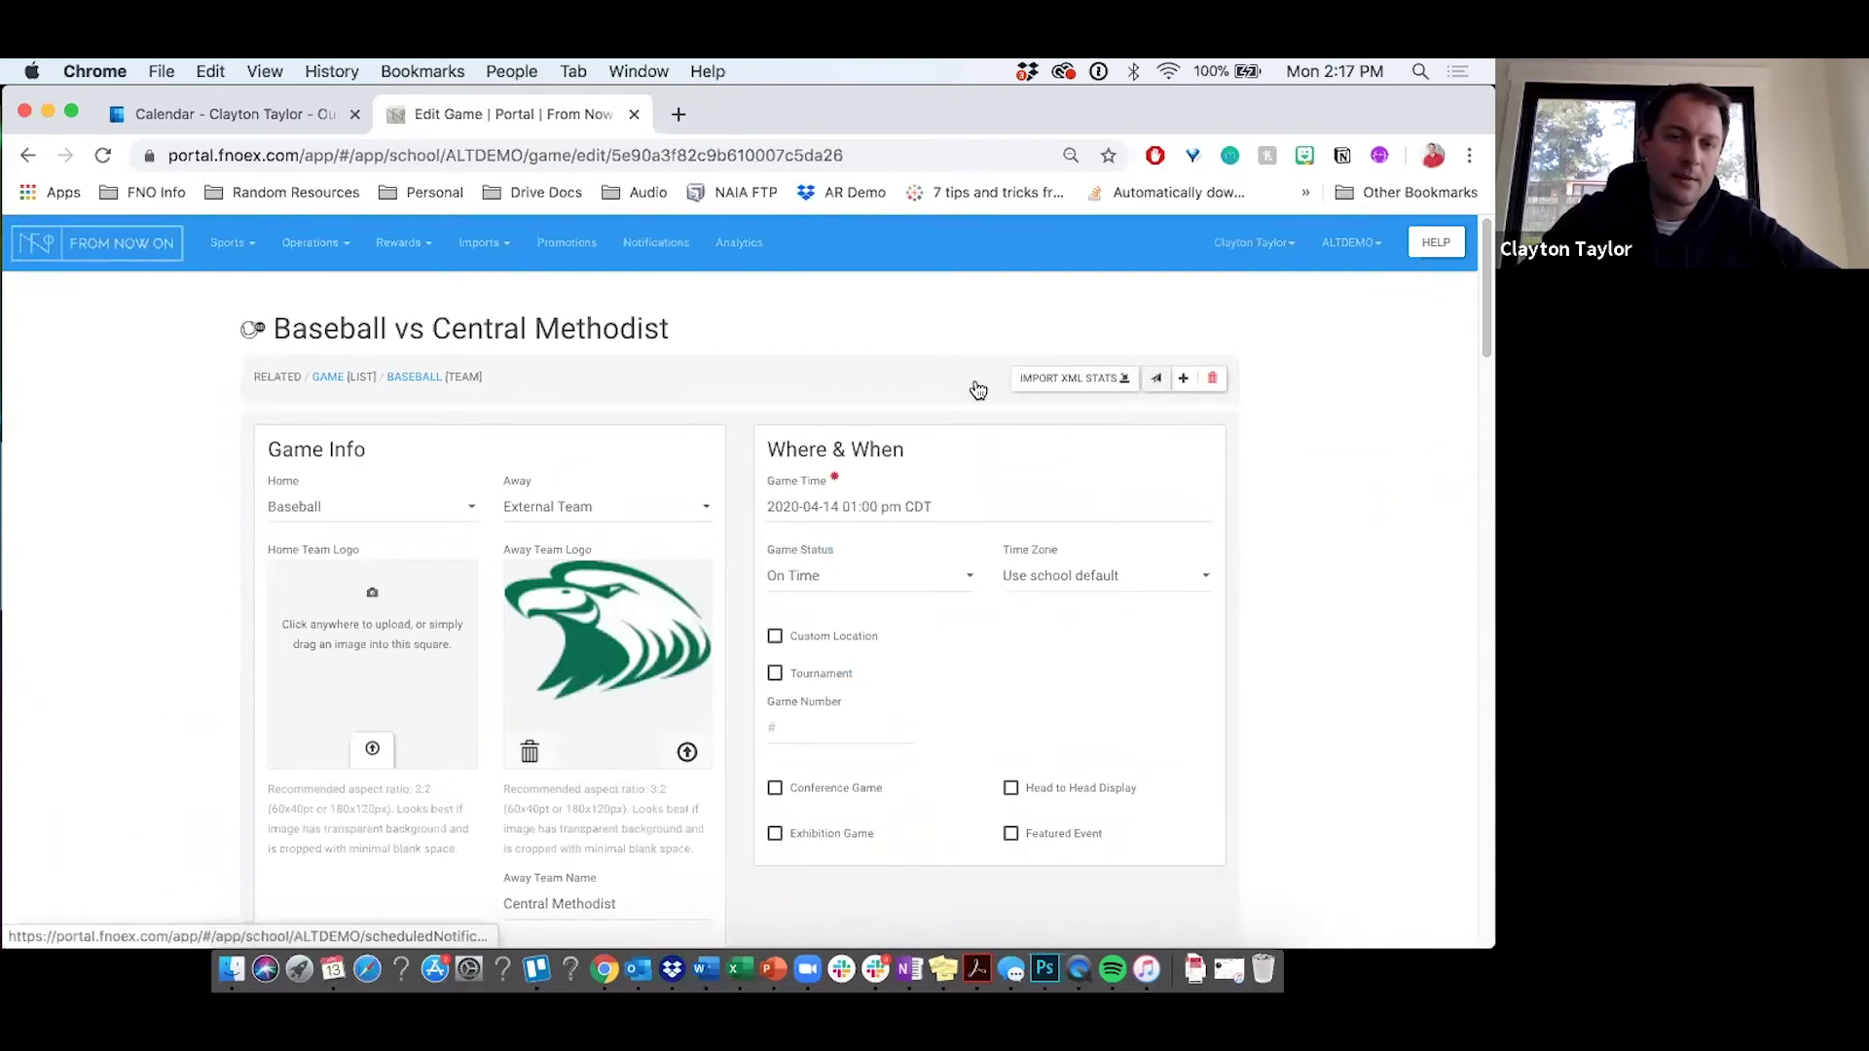
pyautogui.click(1156, 381)
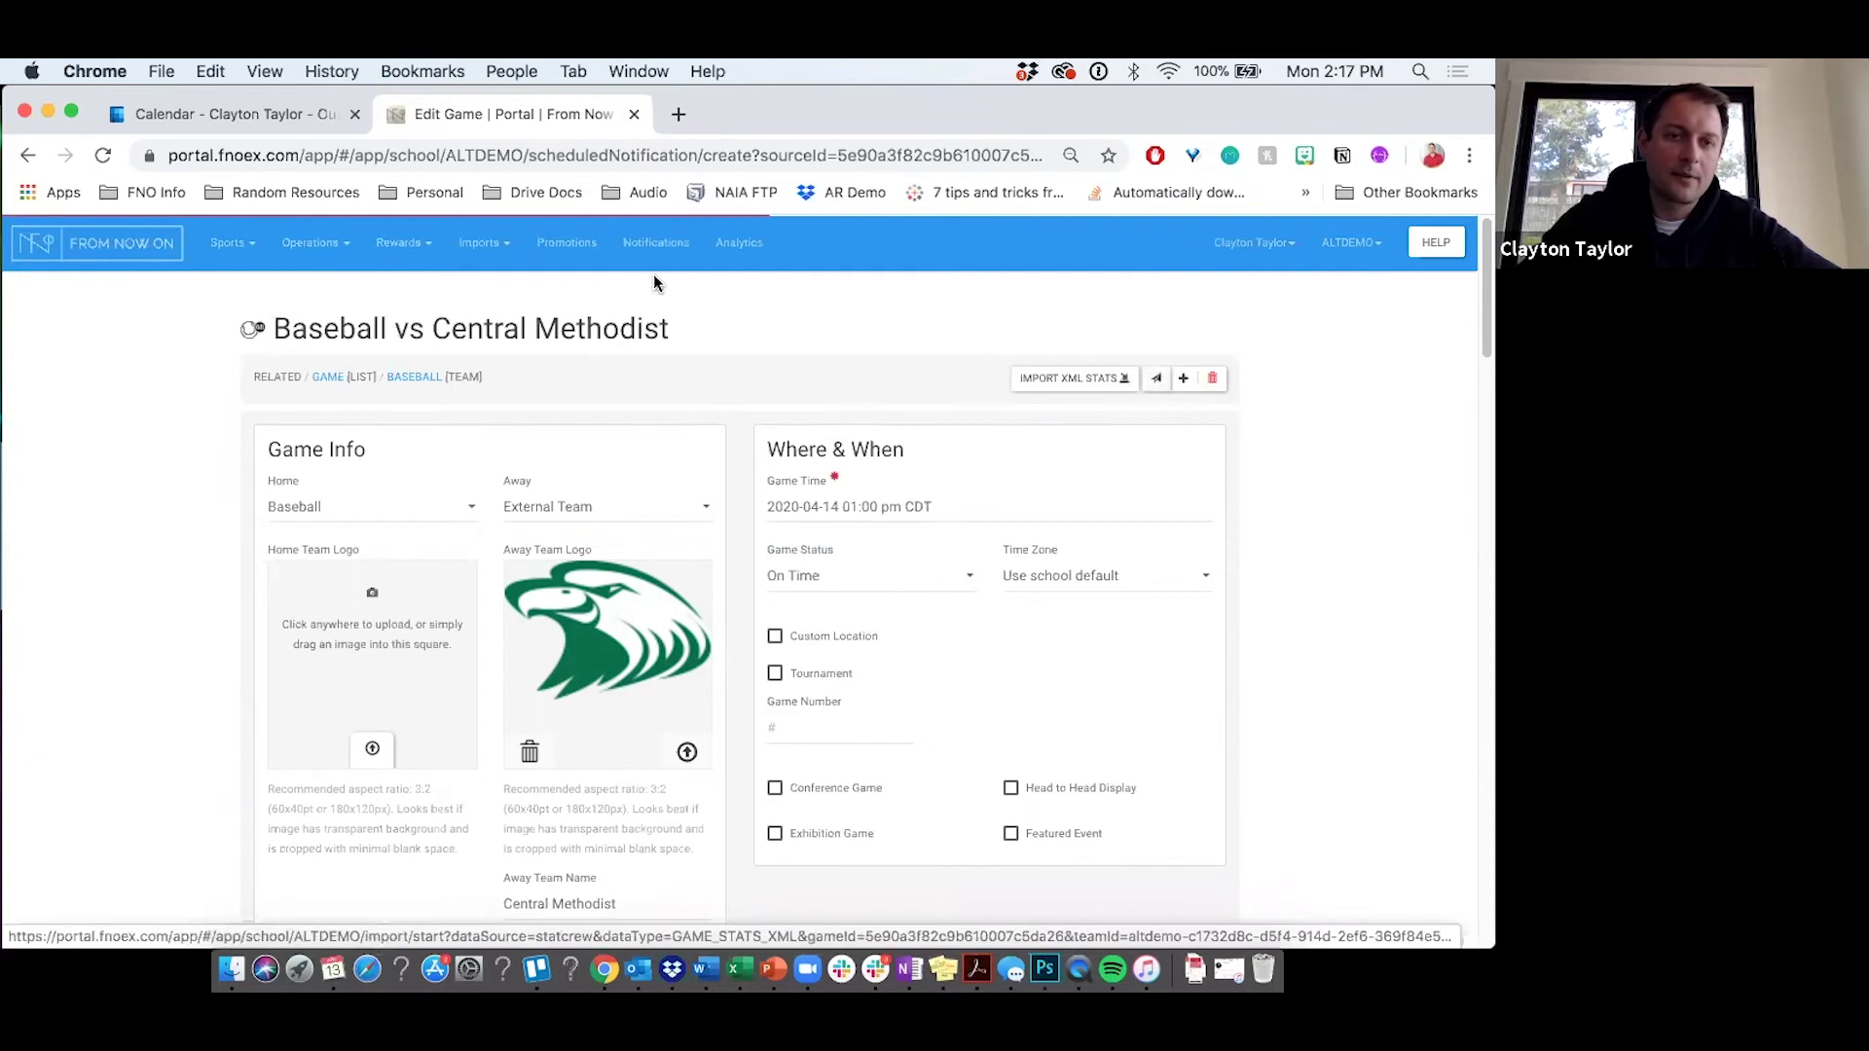
pyautogui.moveTo(238, 363); pyautogui.dragTo(581, 354)
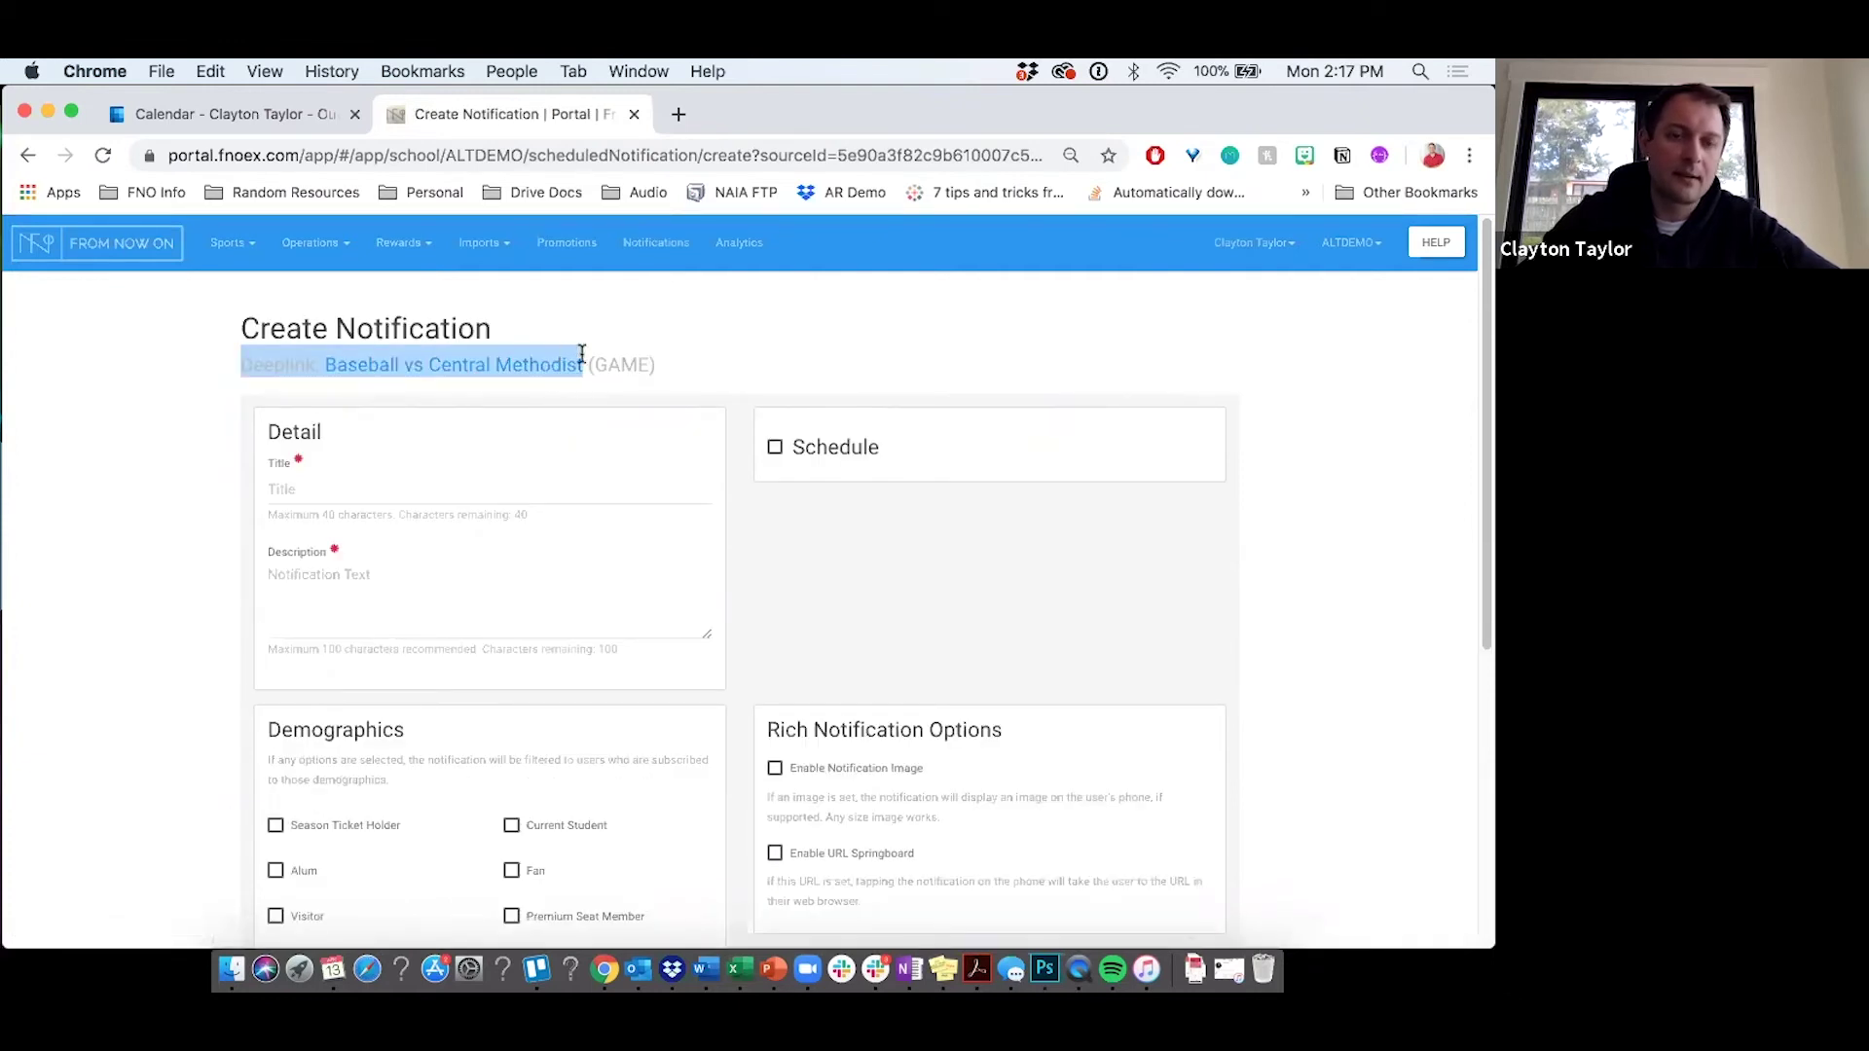
pyautogui.click(656, 333)
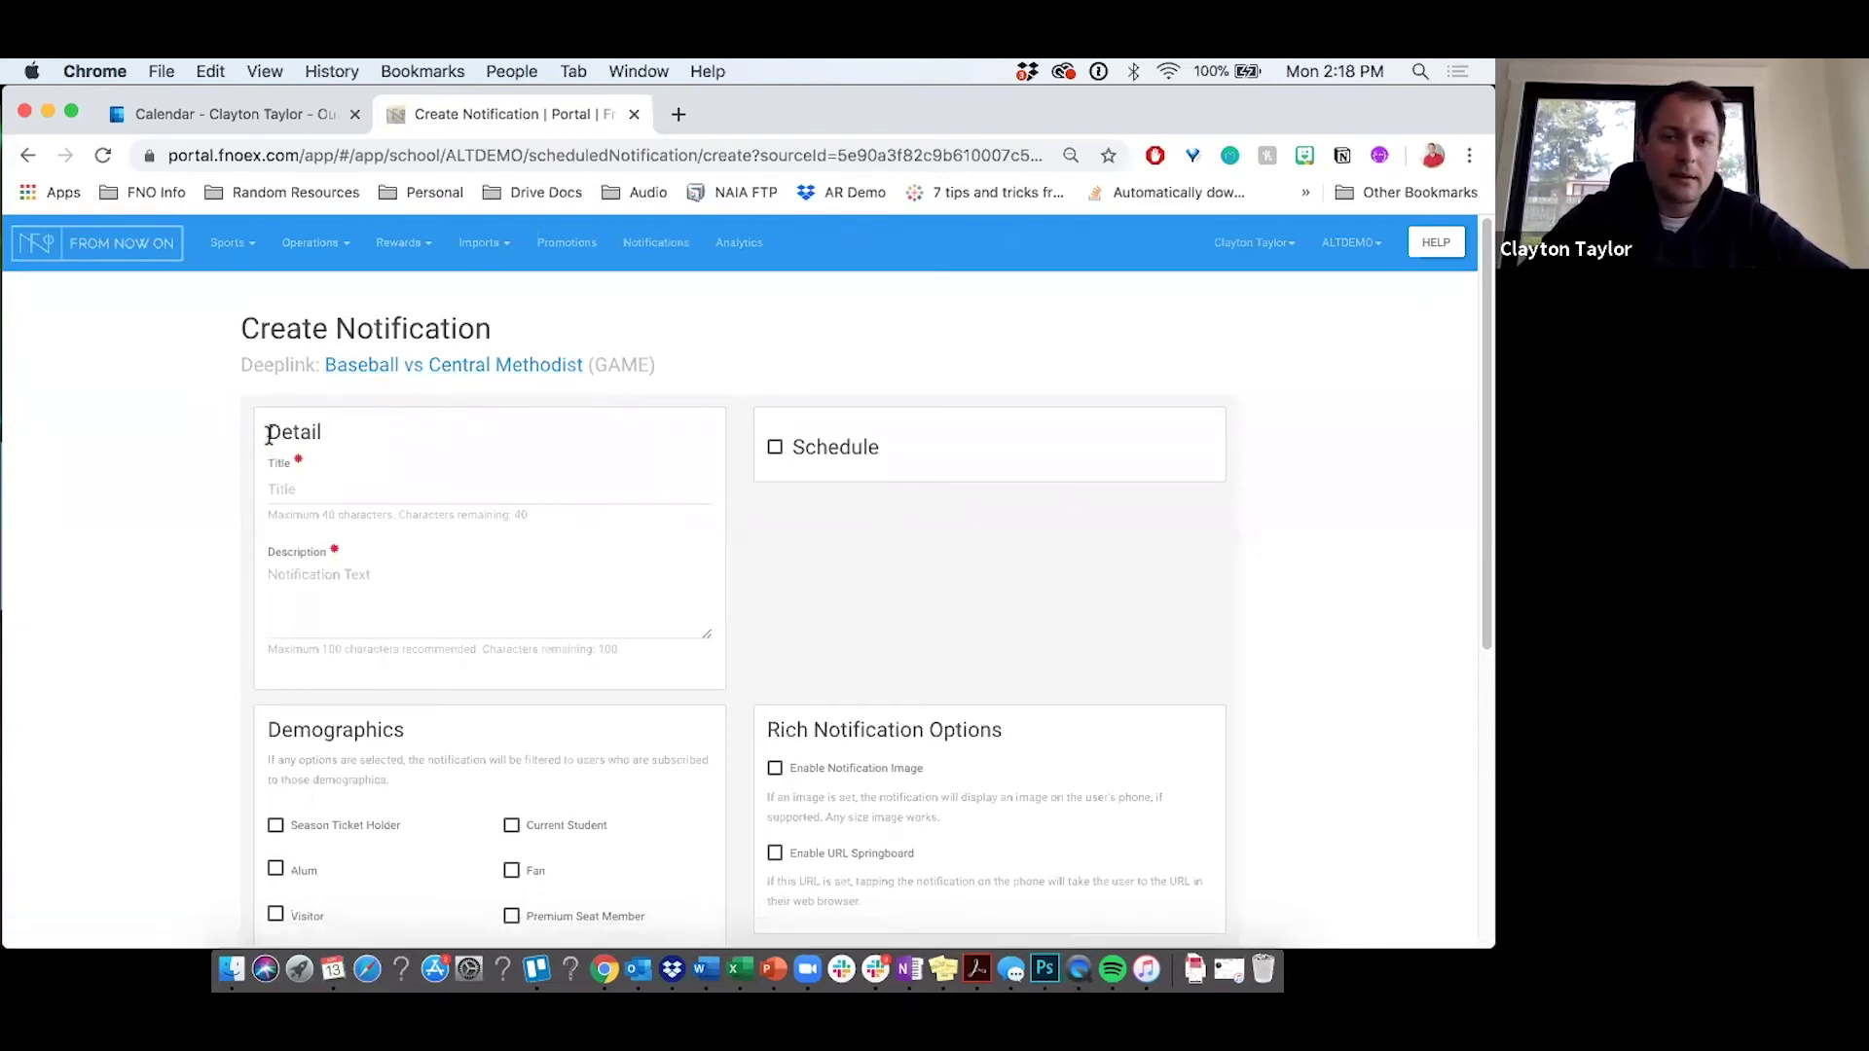
# Title the notification "Game Postponed" and enter the description "Due to weather, the game is moved to tomorrow!".
pyautogui.scroll(-2, 269, 435)
pyautogui.scroll(-1, 268, 435)
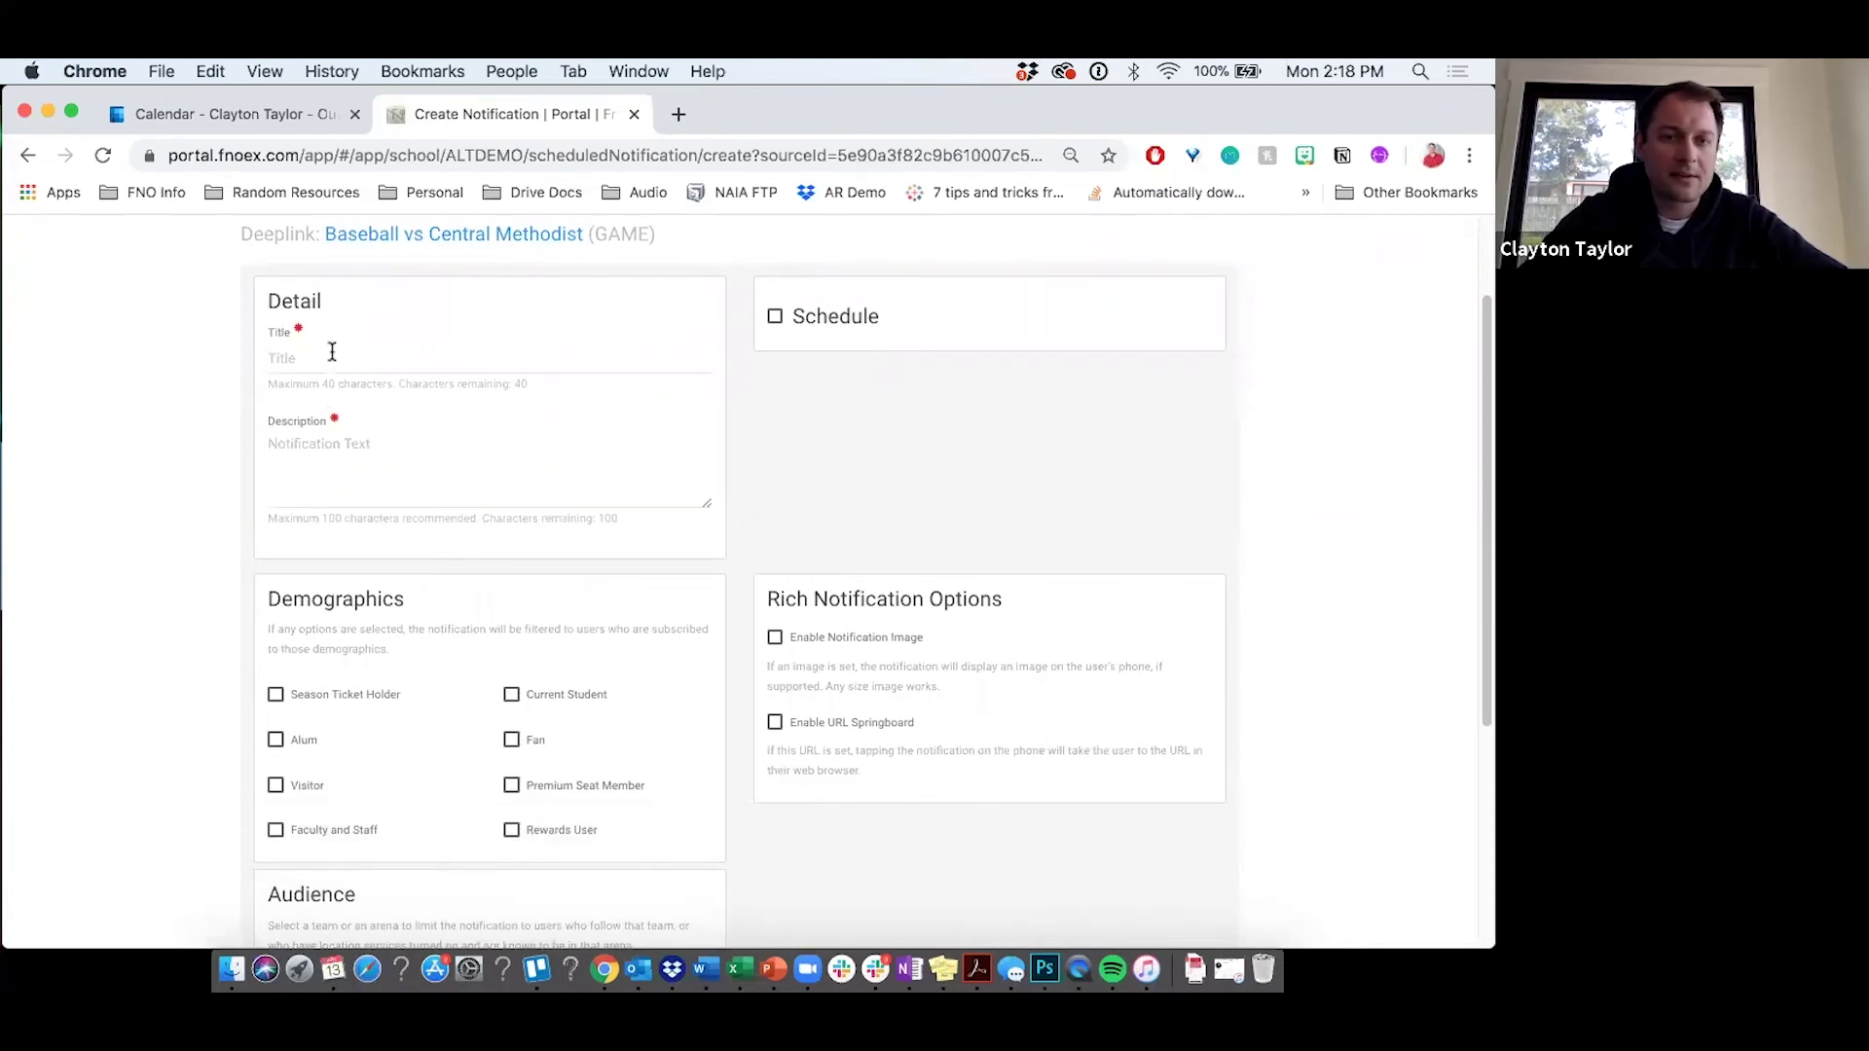
pyautogui.click(332, 352)
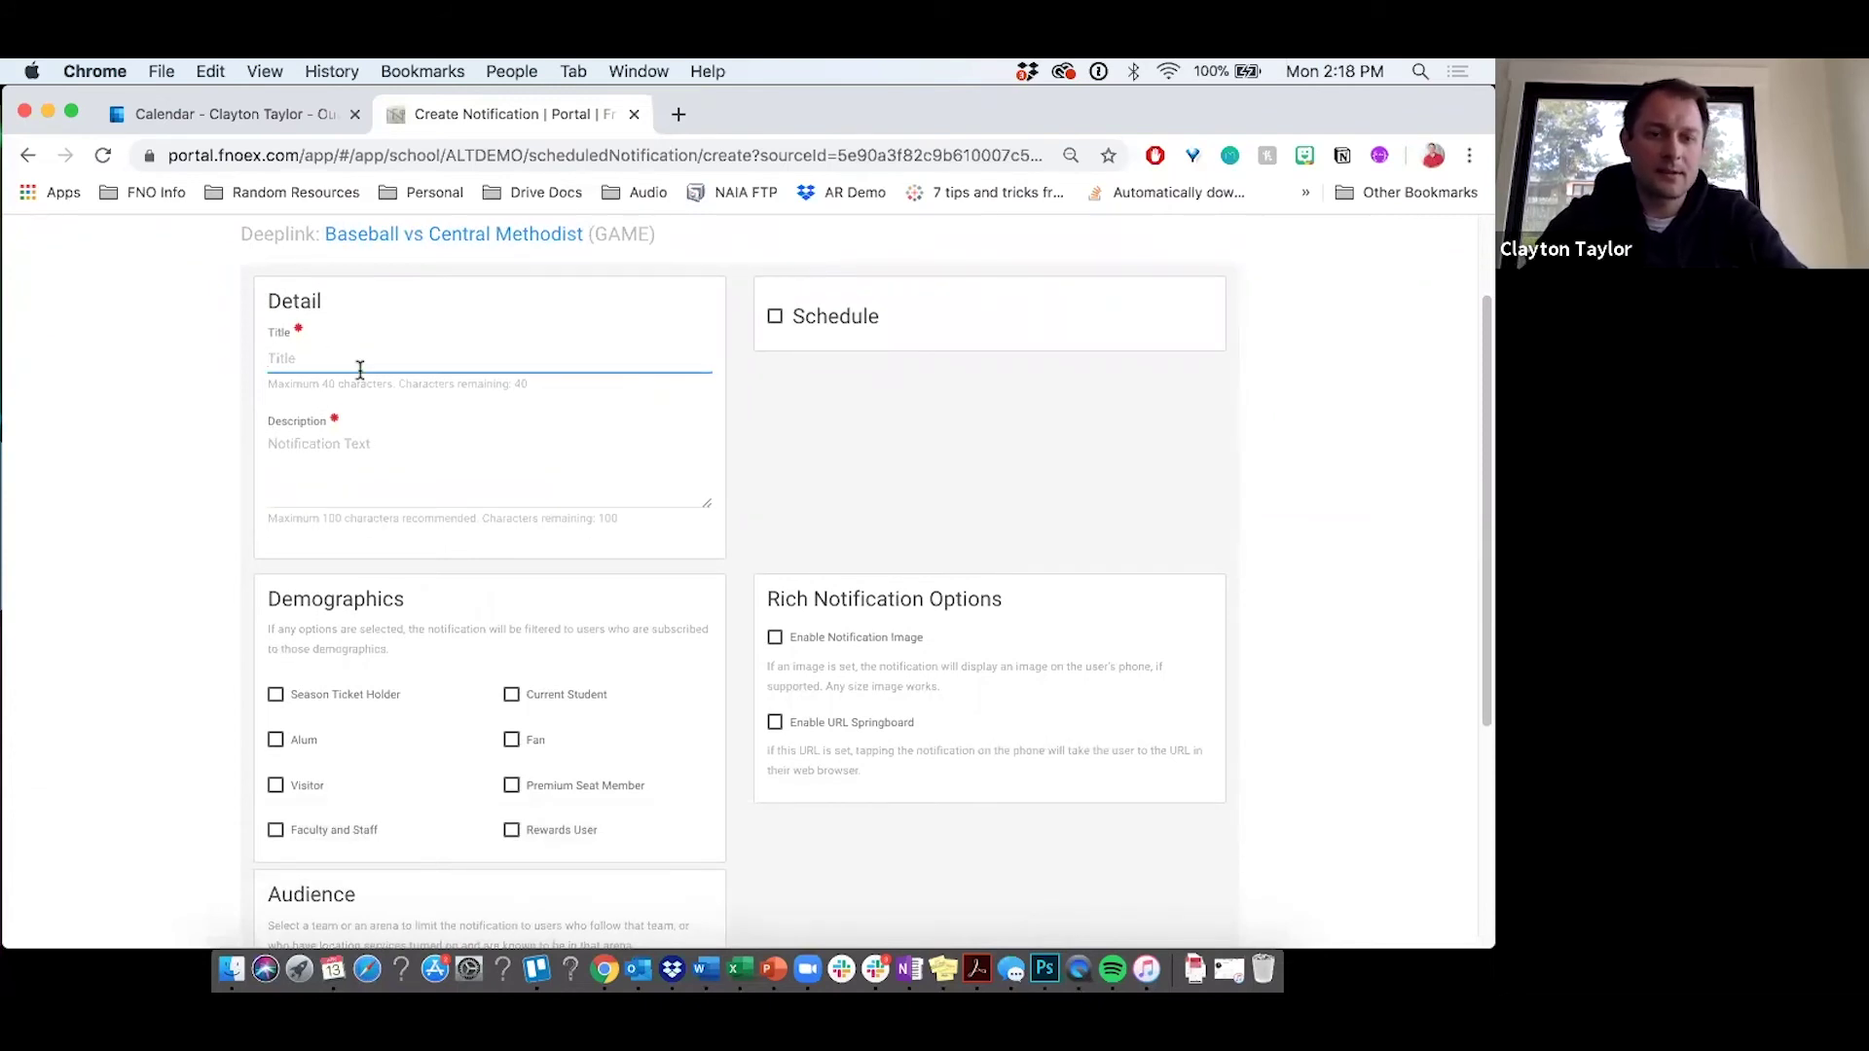
pyautogui.write('Game Postponed')
pyautogui.click(371, 450)
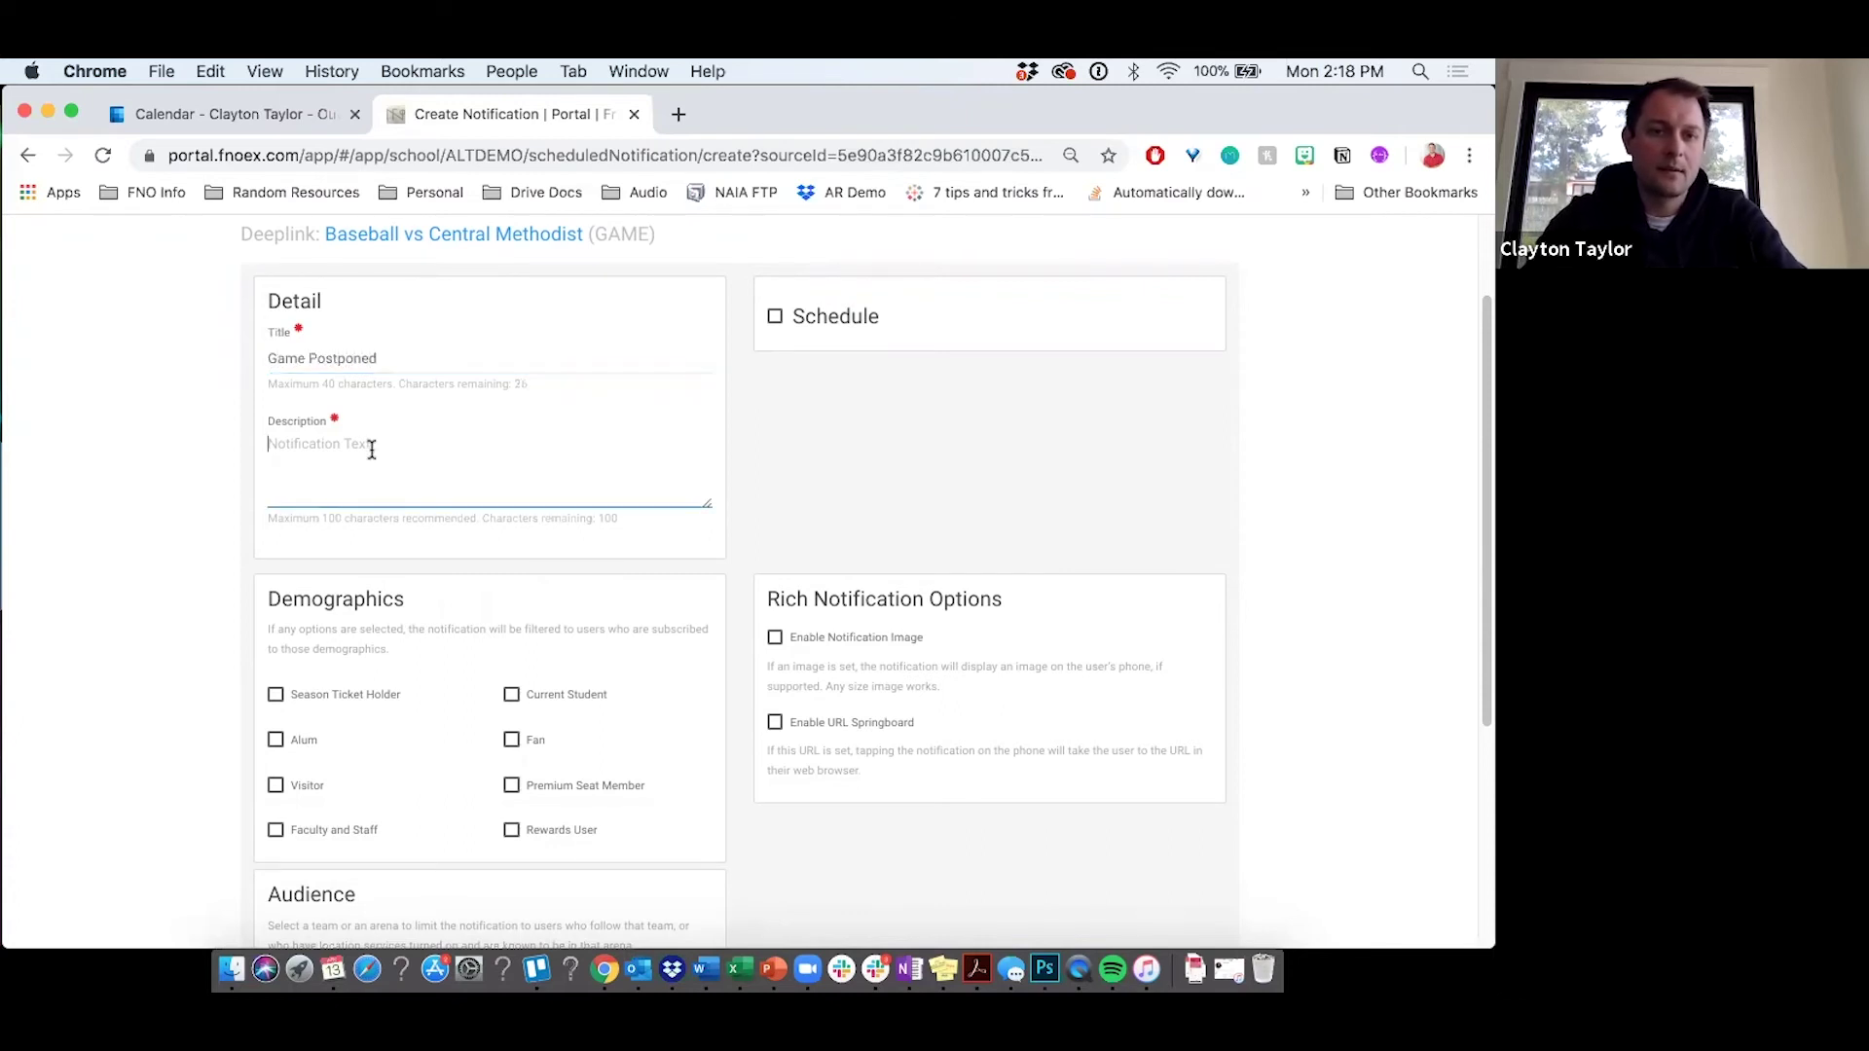
pyautogui.write('Due to weather, the game is moved to tomorrow!')
pyautogui.click(820, 425)
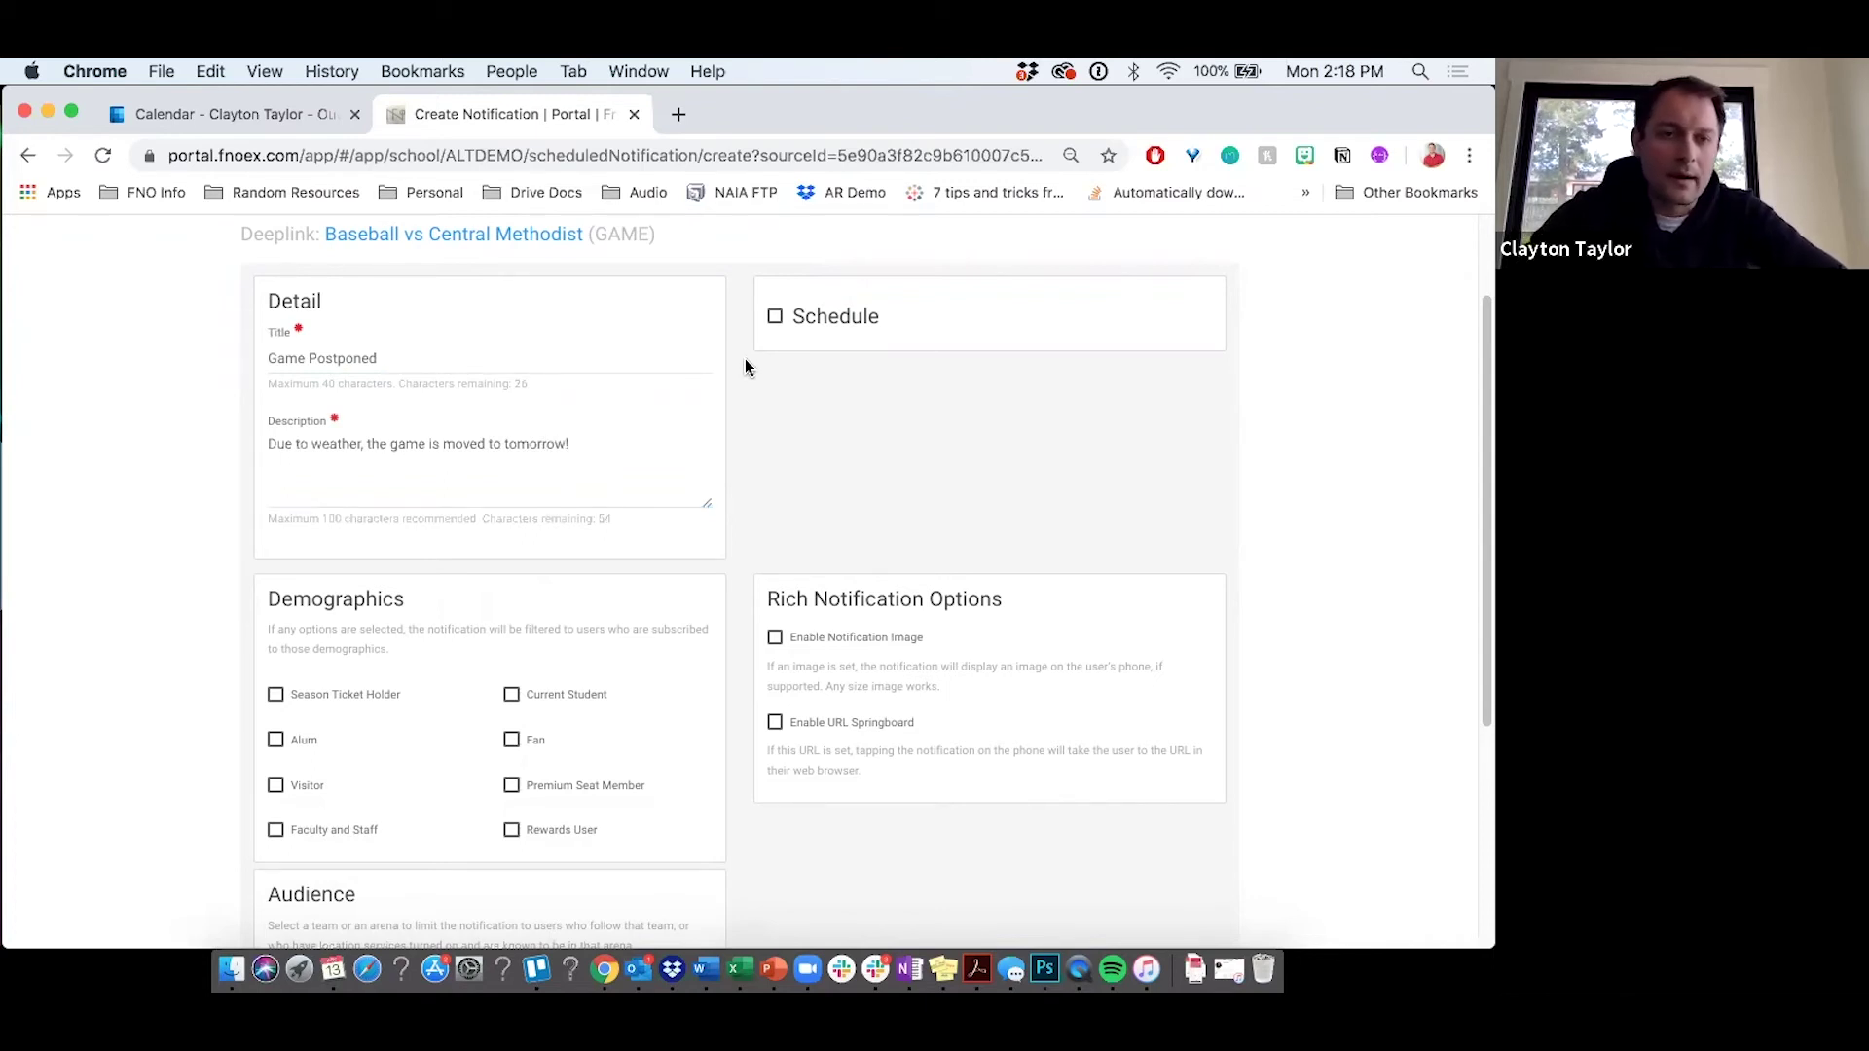
# Review the notification's Demographics and Audience targeting options.
pyautogui.scroll(-1, 392, 413)
pyautogui.scroll(-5, 390, 413)
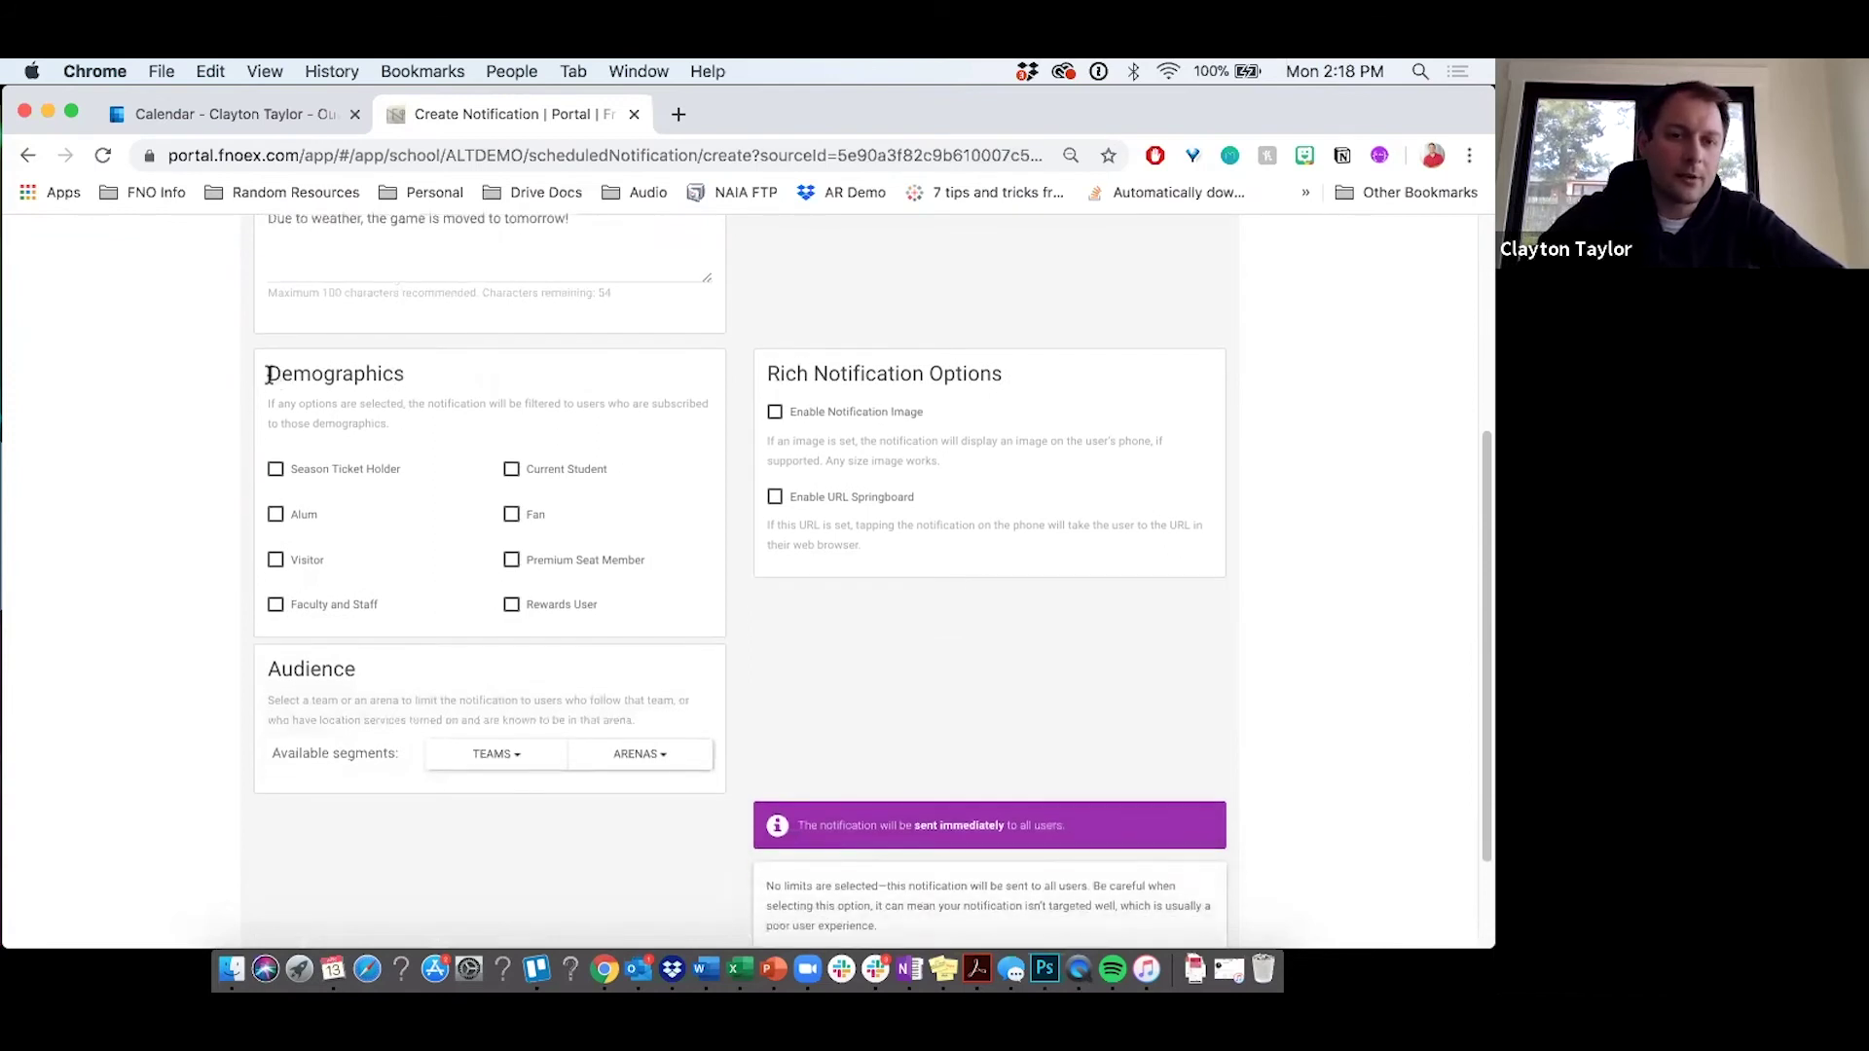
pyautogui.moveTo(325, 376); pyautogui.dragTo(430, 376)
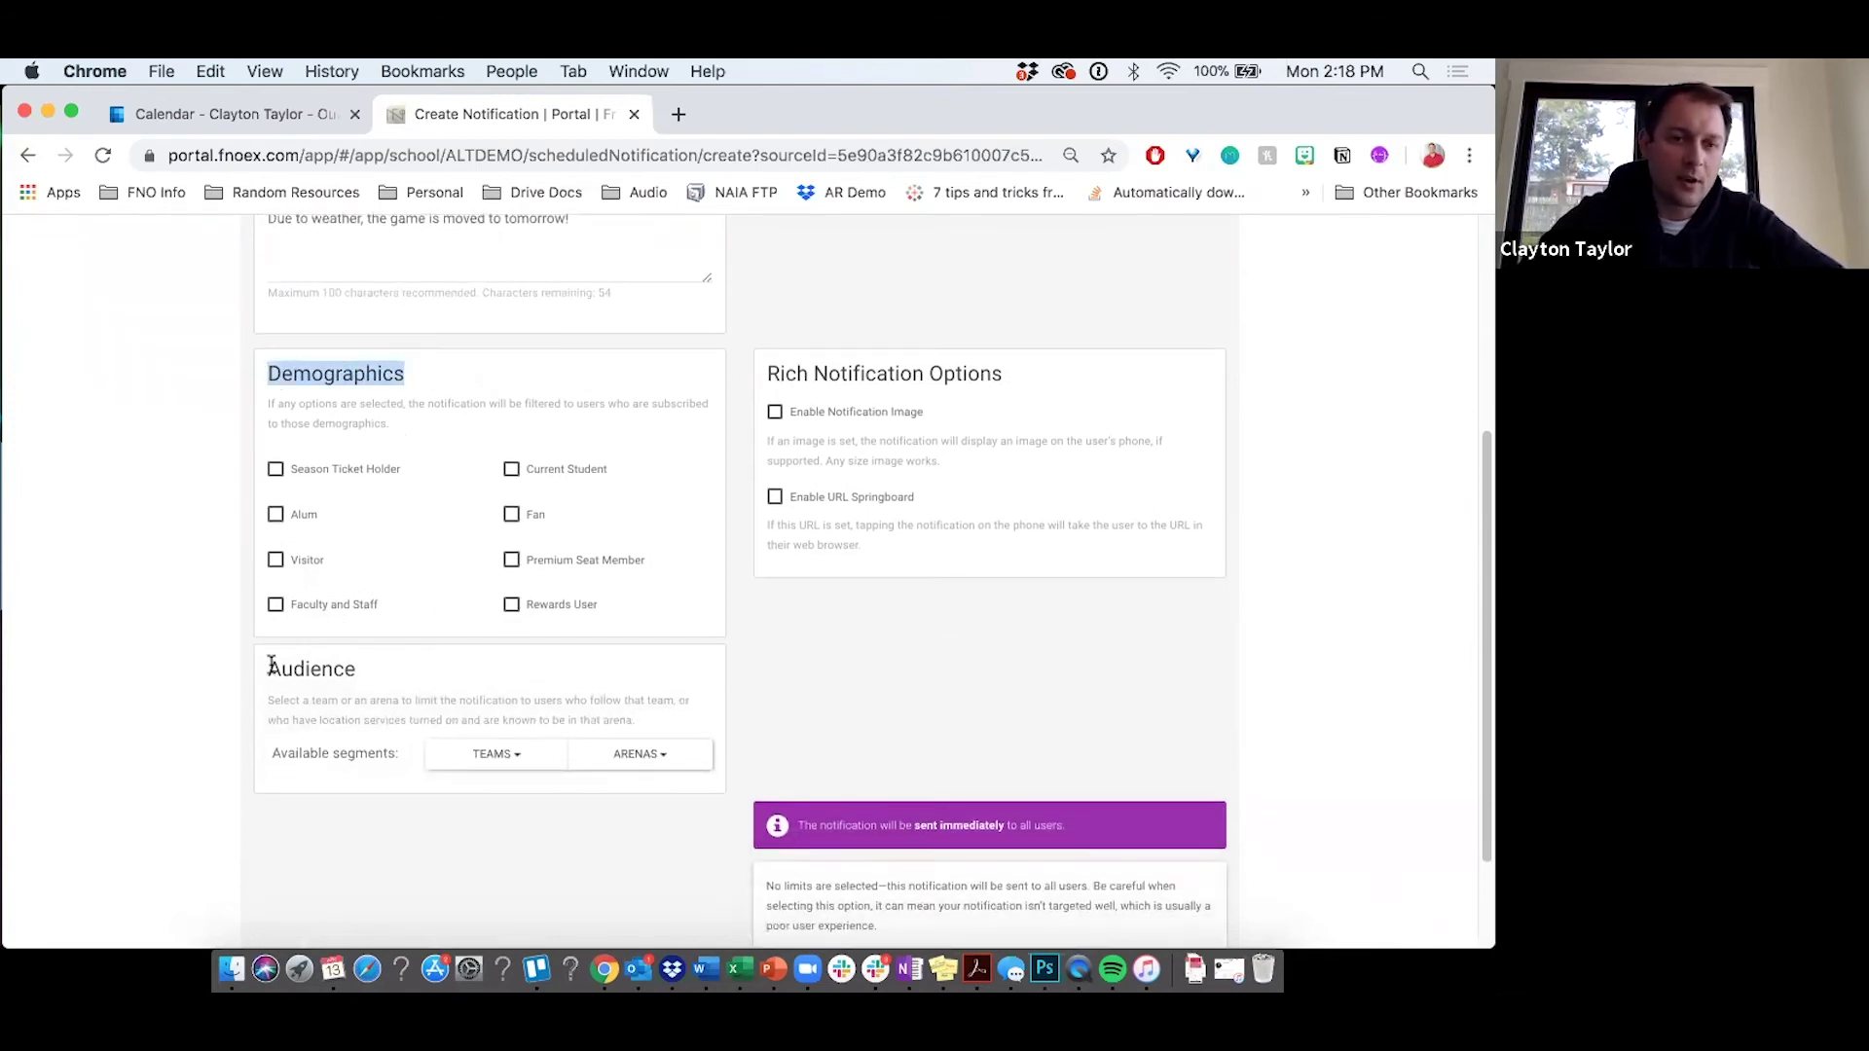
pyautogui.moveTo(272, 665); pyautogui.dragTo(359, 671)
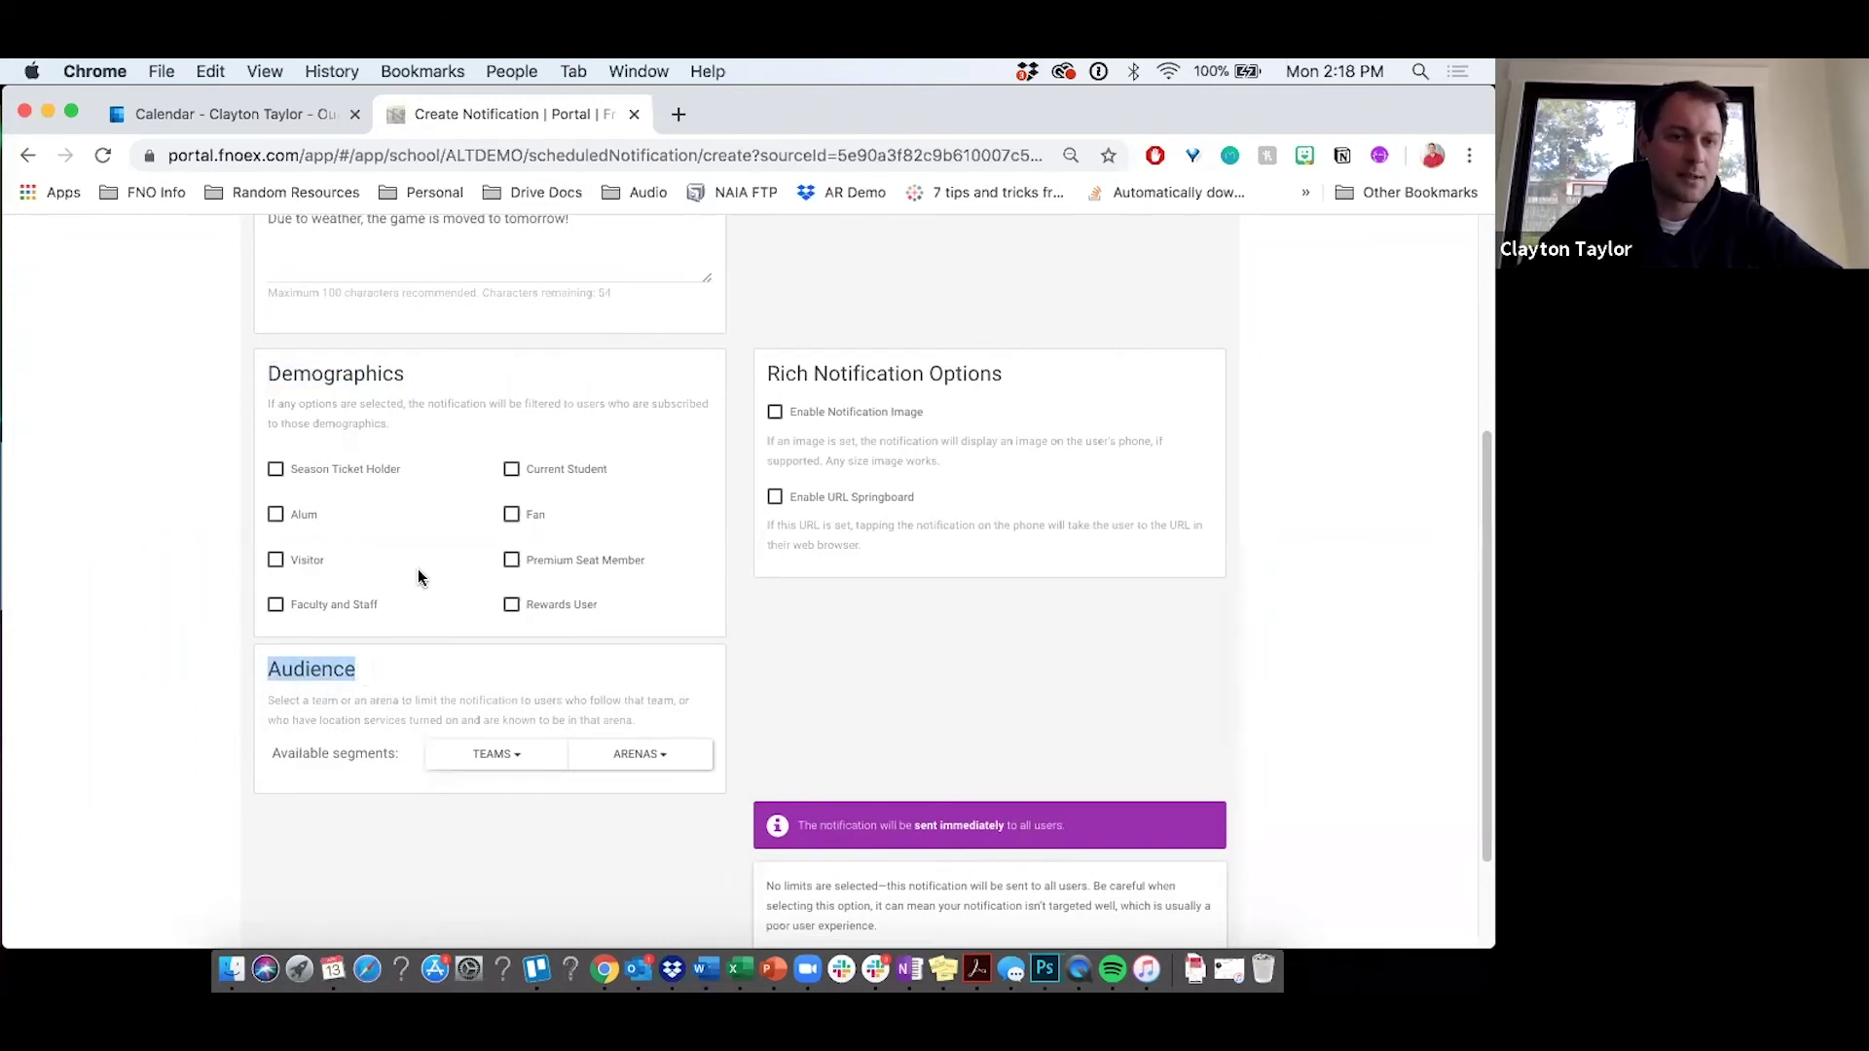
pyautogui.scroll(5, 417, 575)
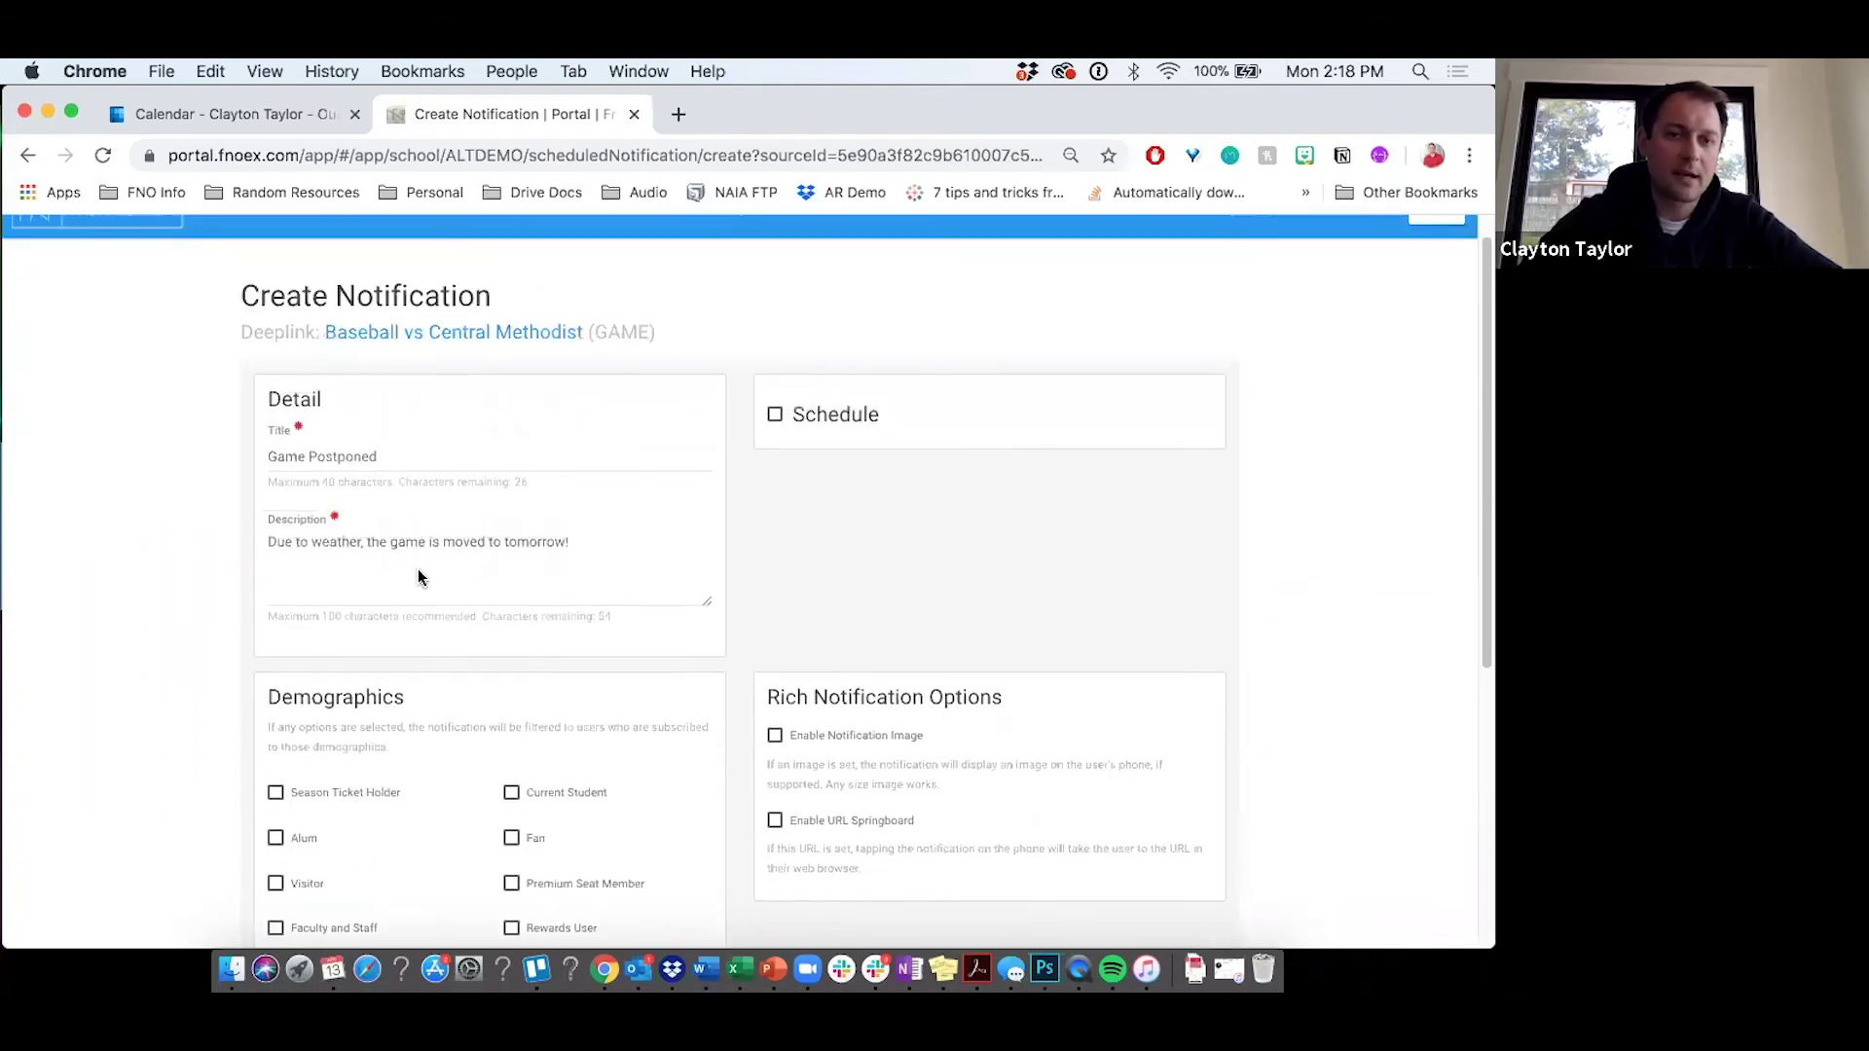
# Limit the notification's audience to users who follow the Baseball team.
pyautogui.scroll(-5, 418, 574)
pyautogui.click(336, 572)
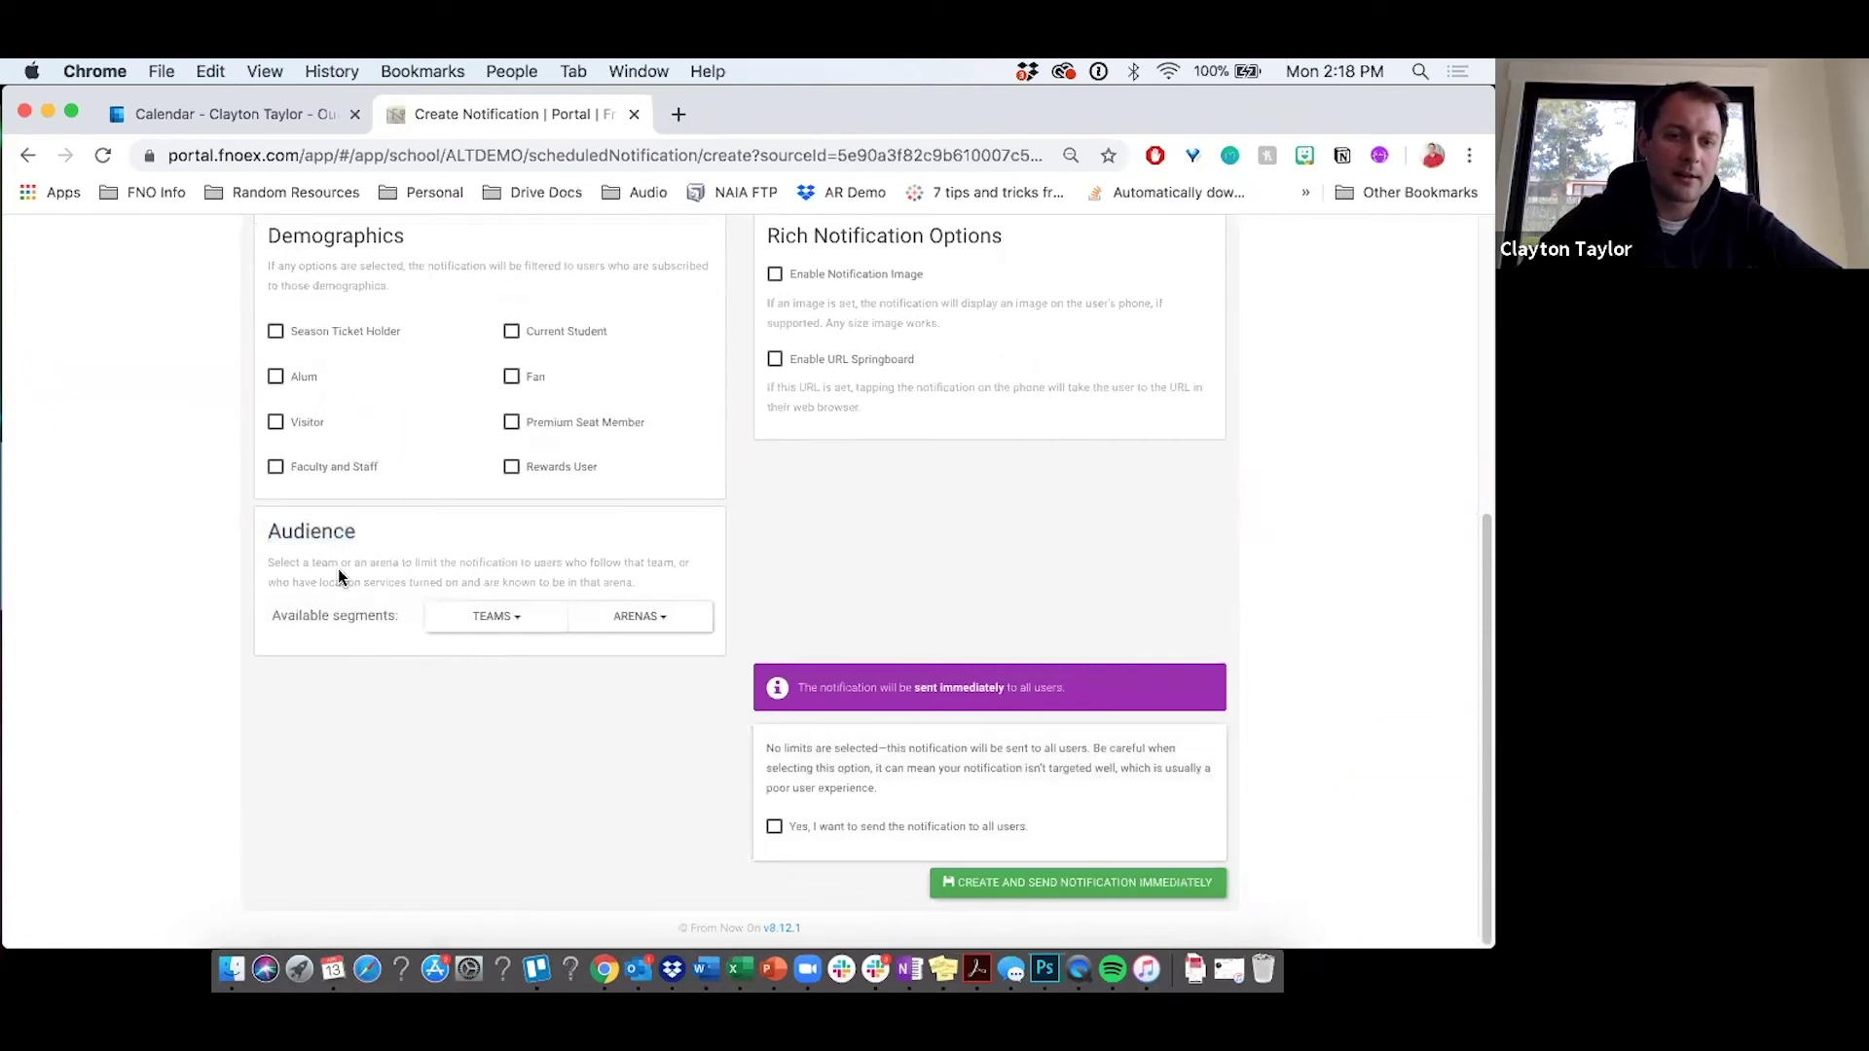
pyautogui.click(507, 621)
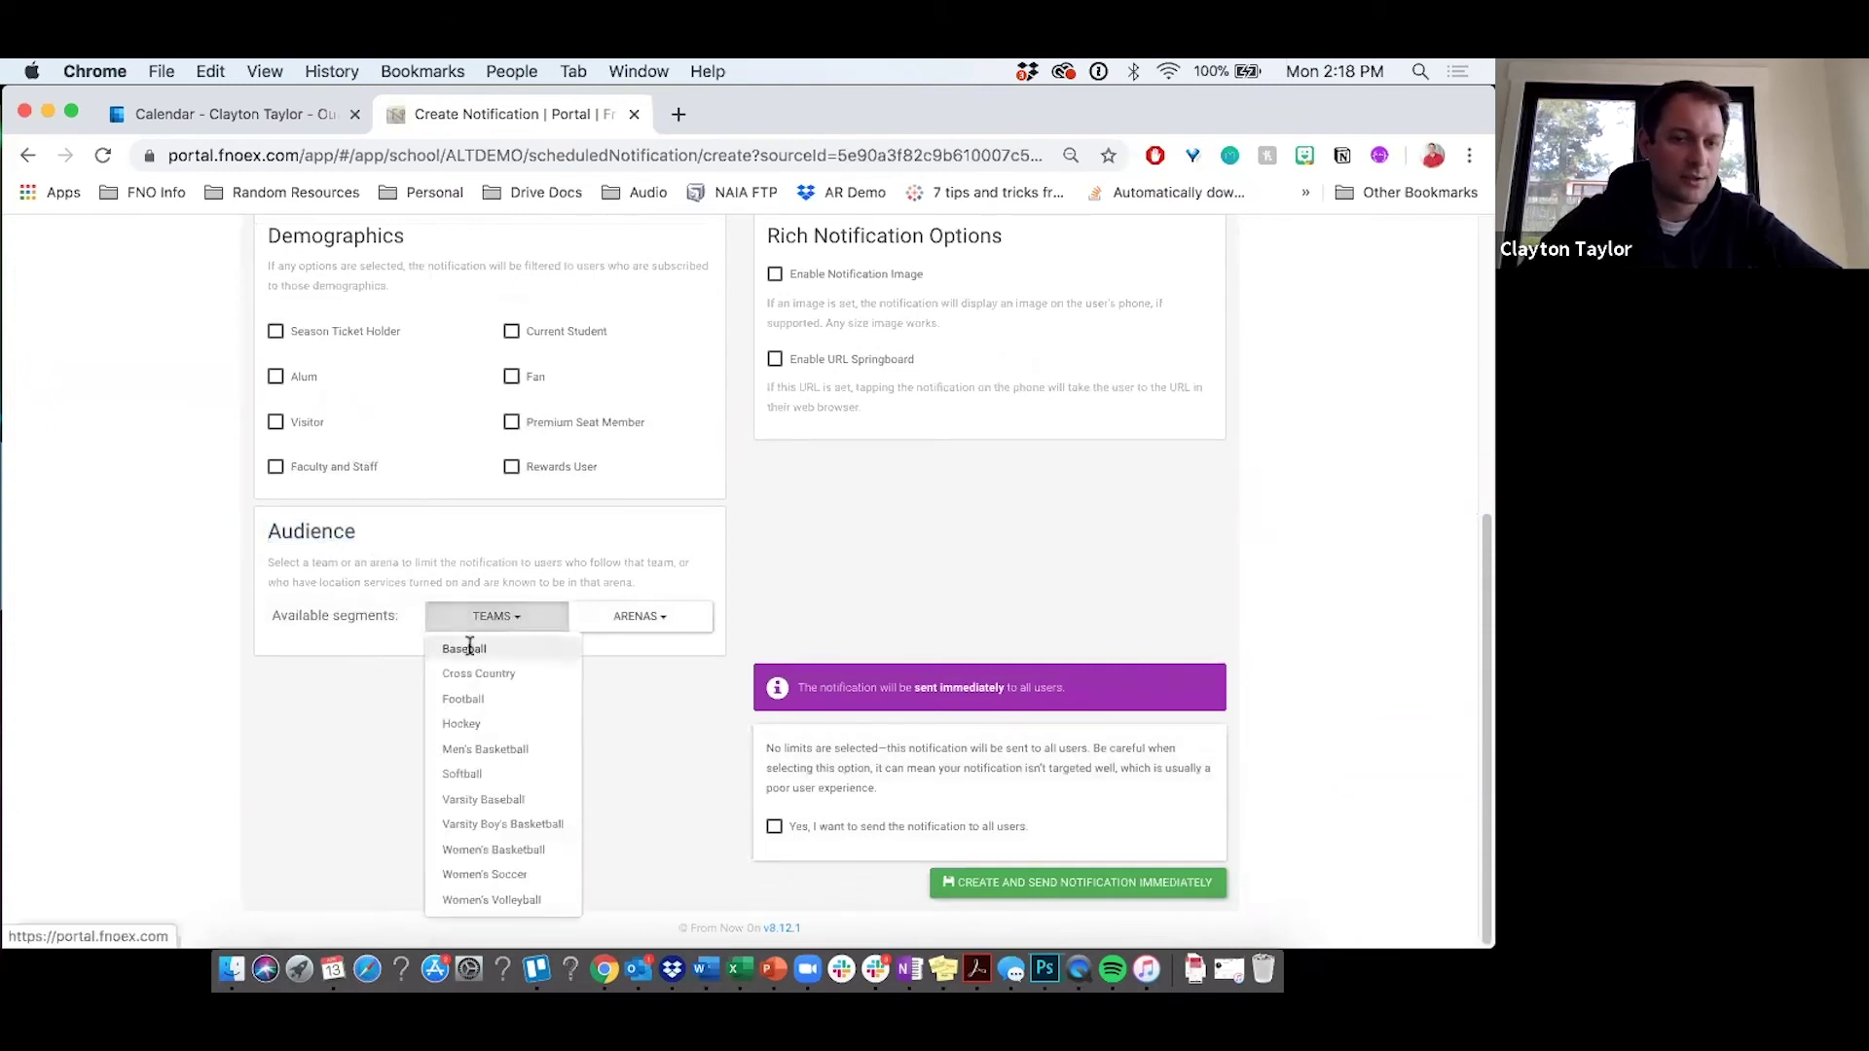
pyautogui.click(469, 648)
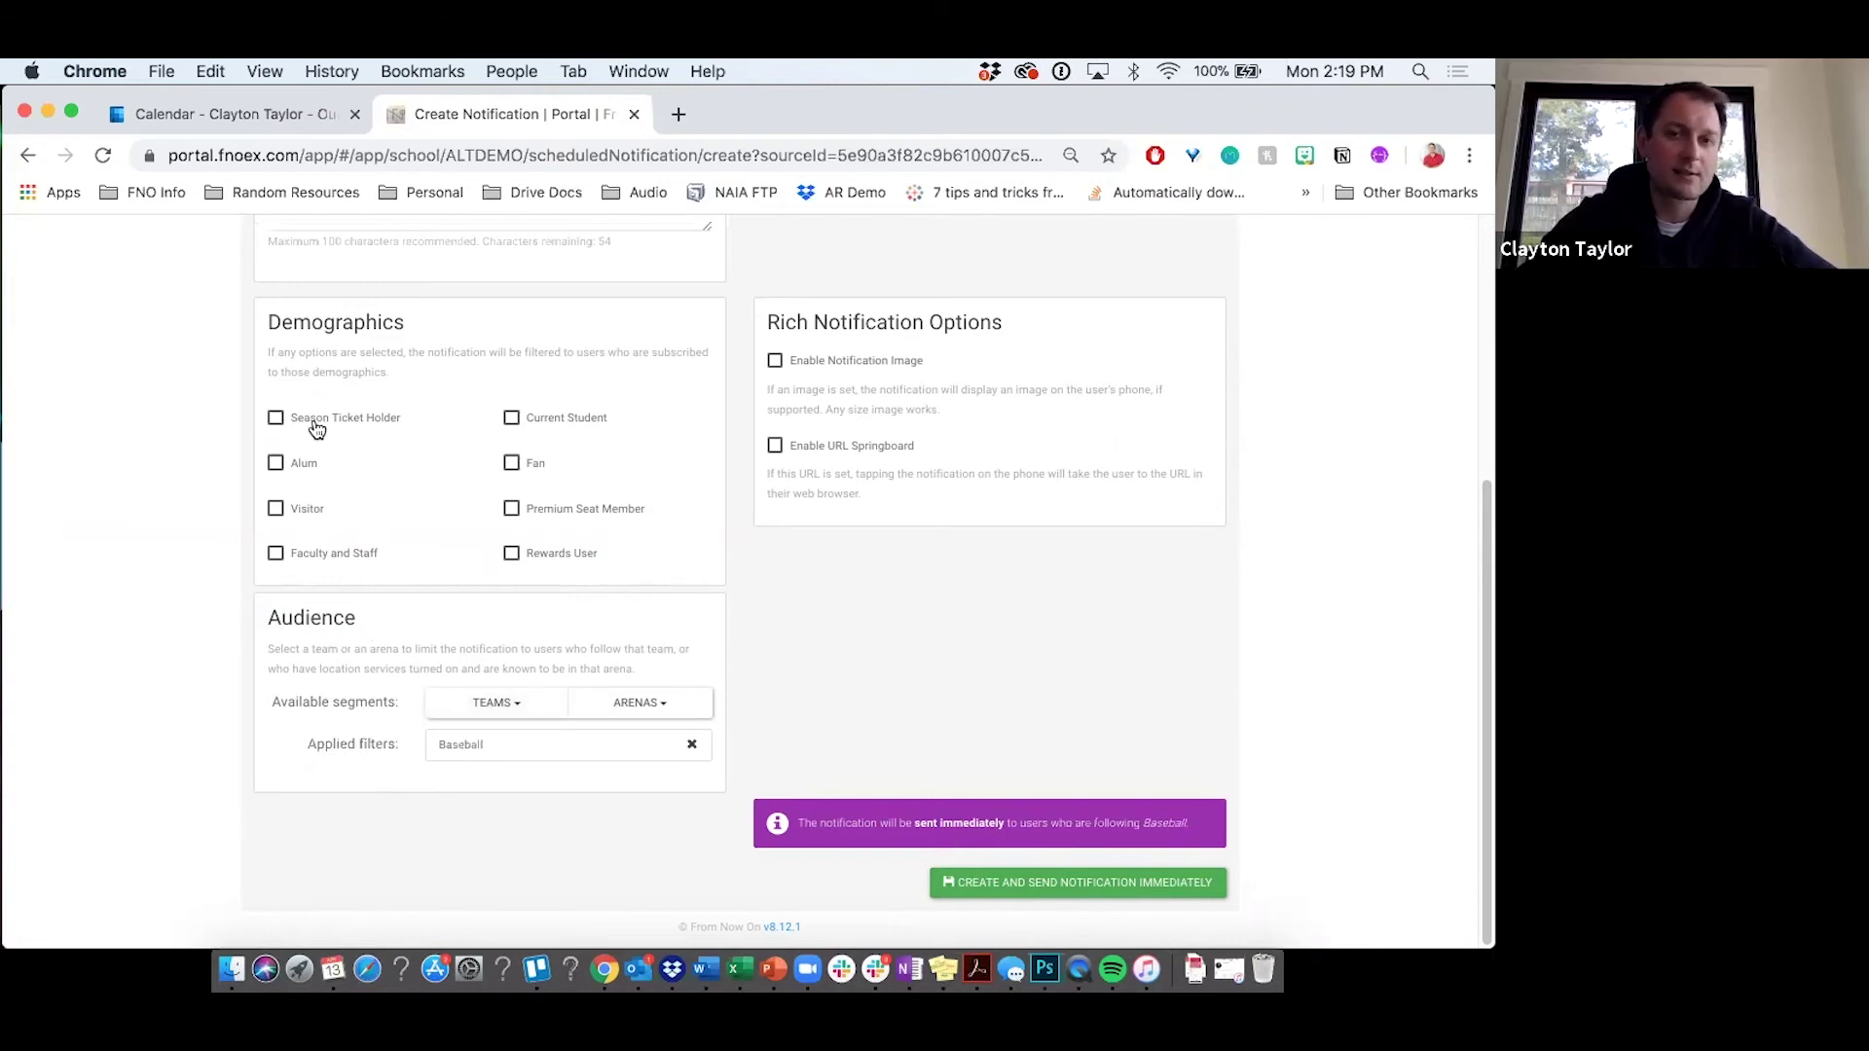
# Try the Current Student demographic filter, clear it again, and remove the Baseball audience filter.
pyautogui.click(513, 417)
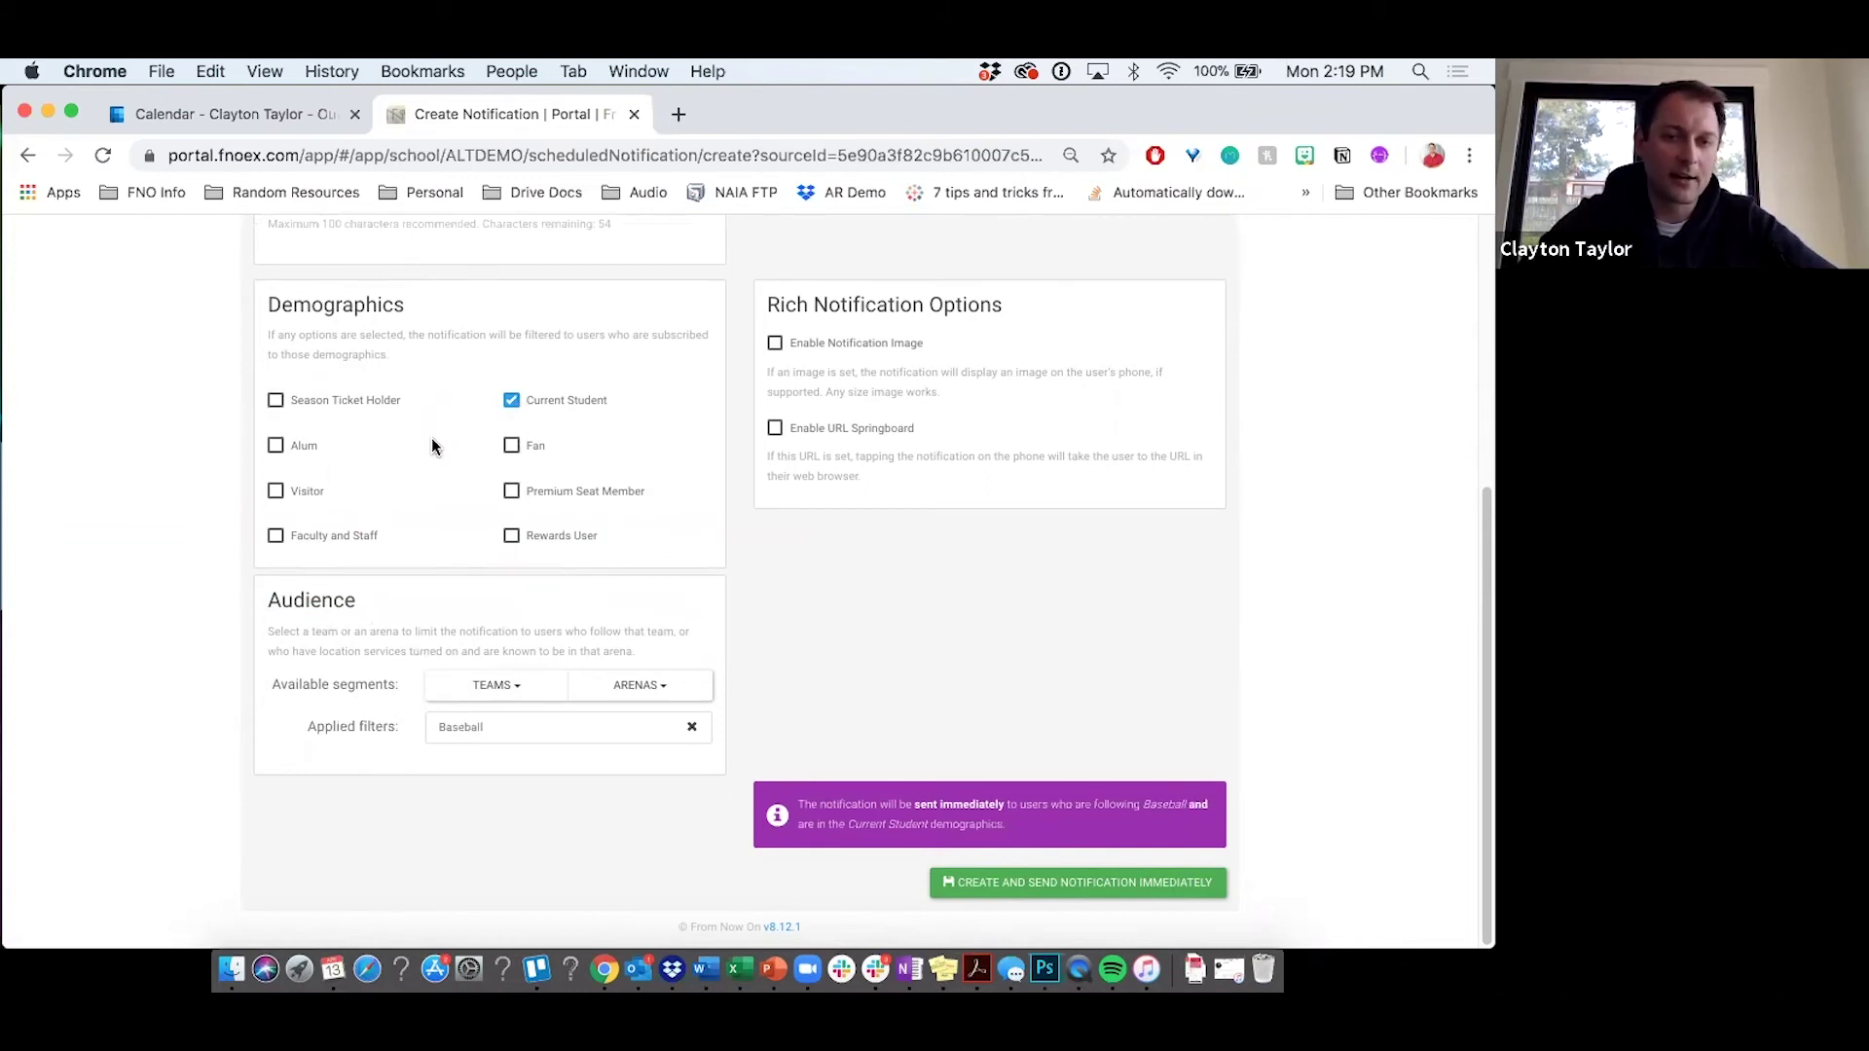
pyautogui.click(513, 400)
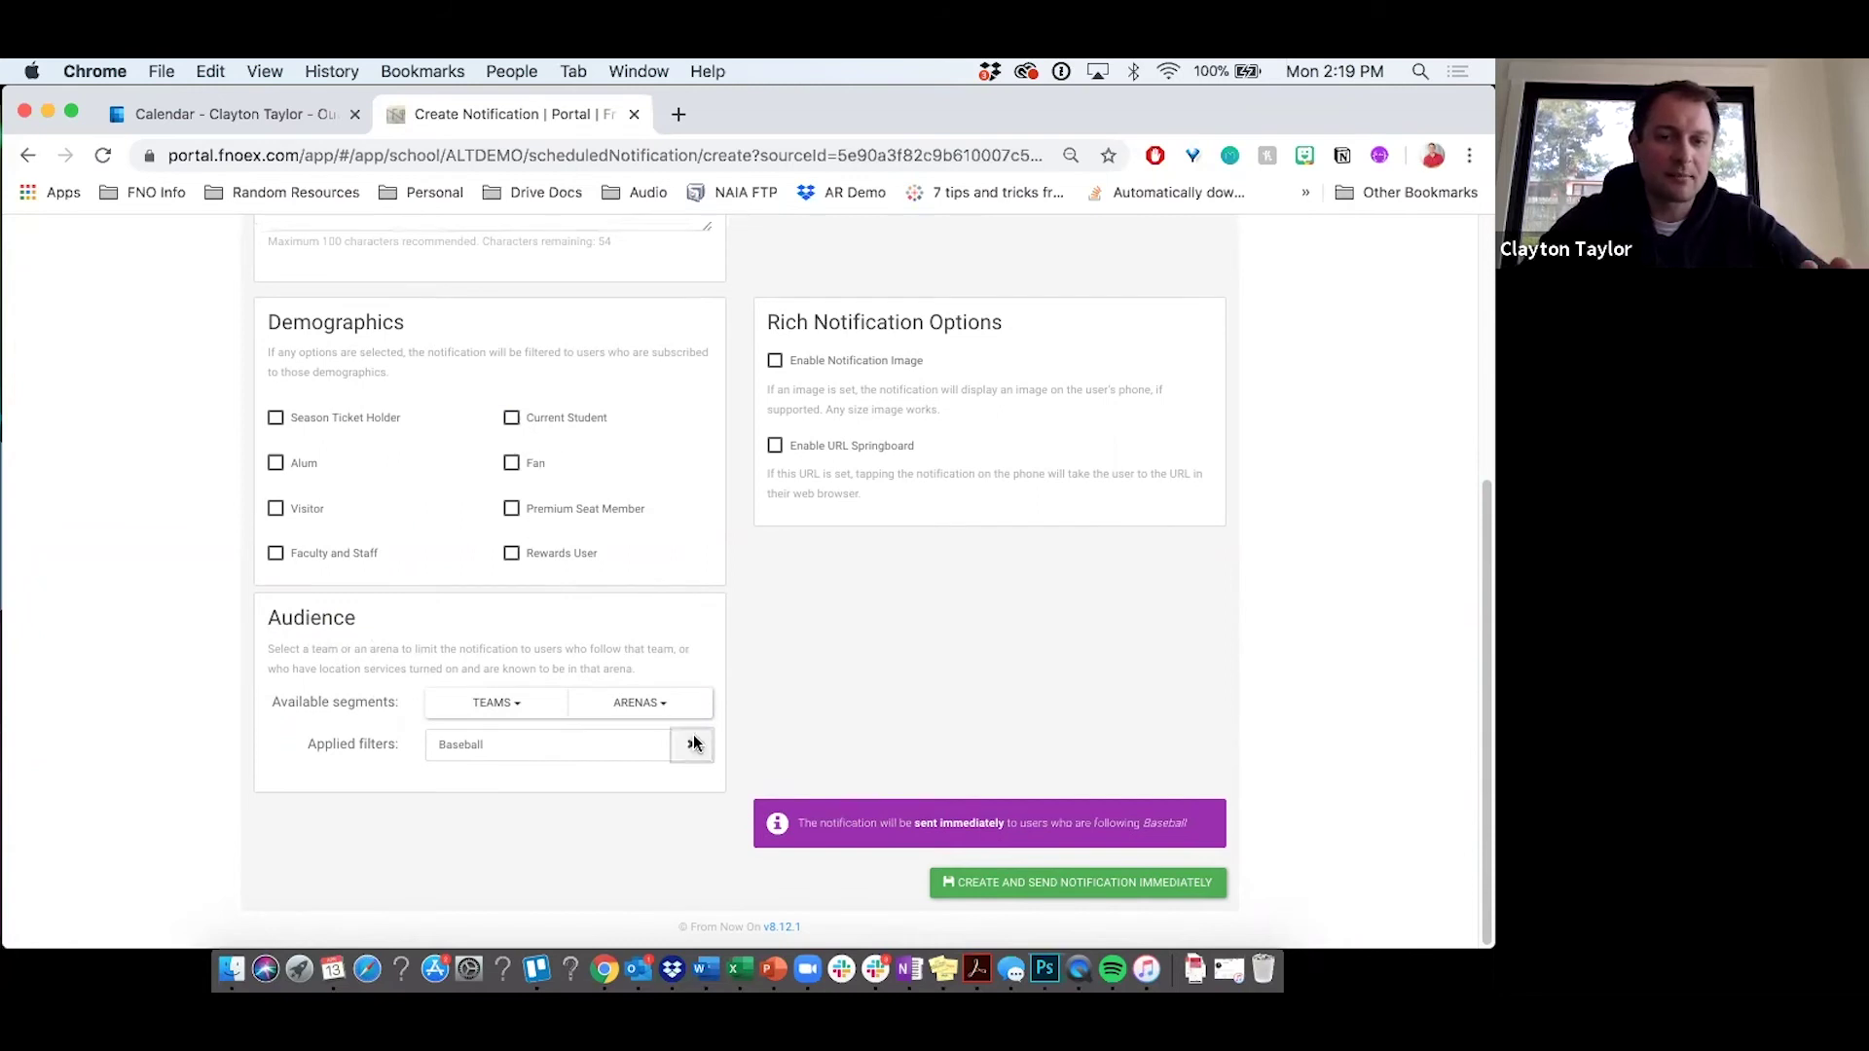
pyautogui.click(692, 744)
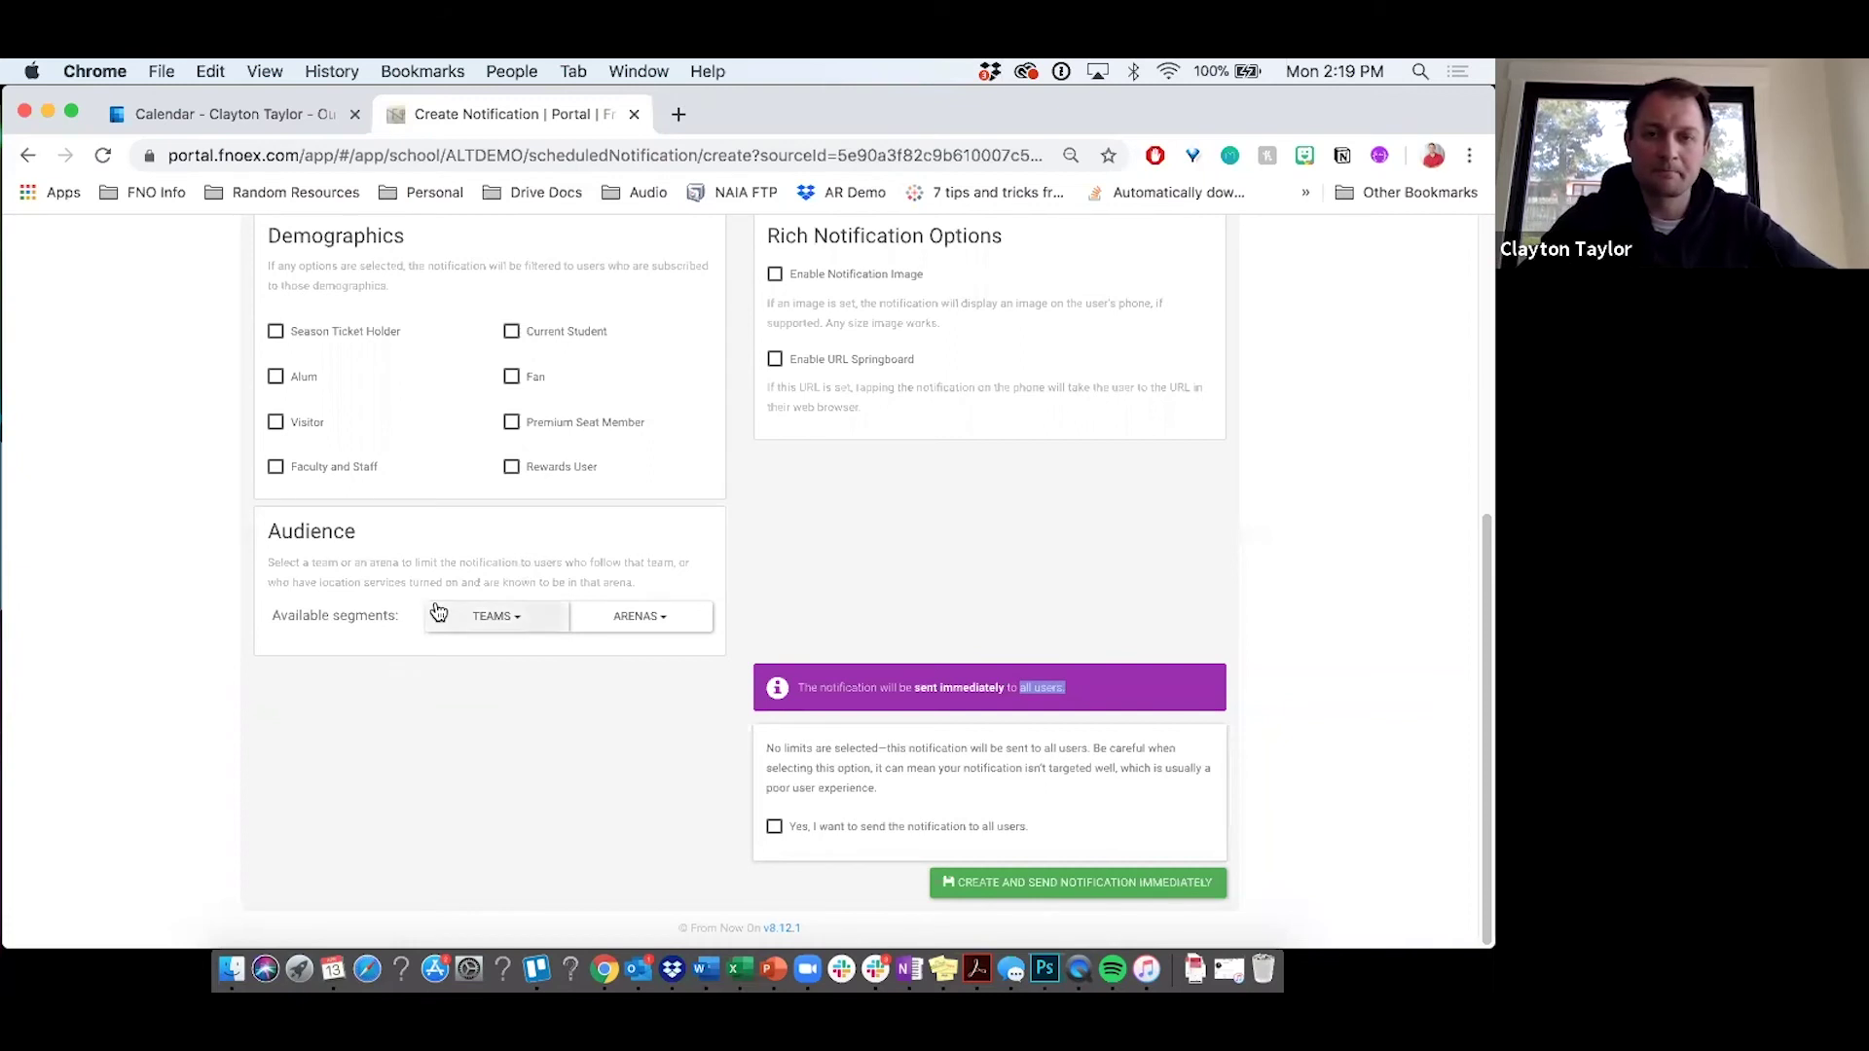
pyautogui.click(769, 559)
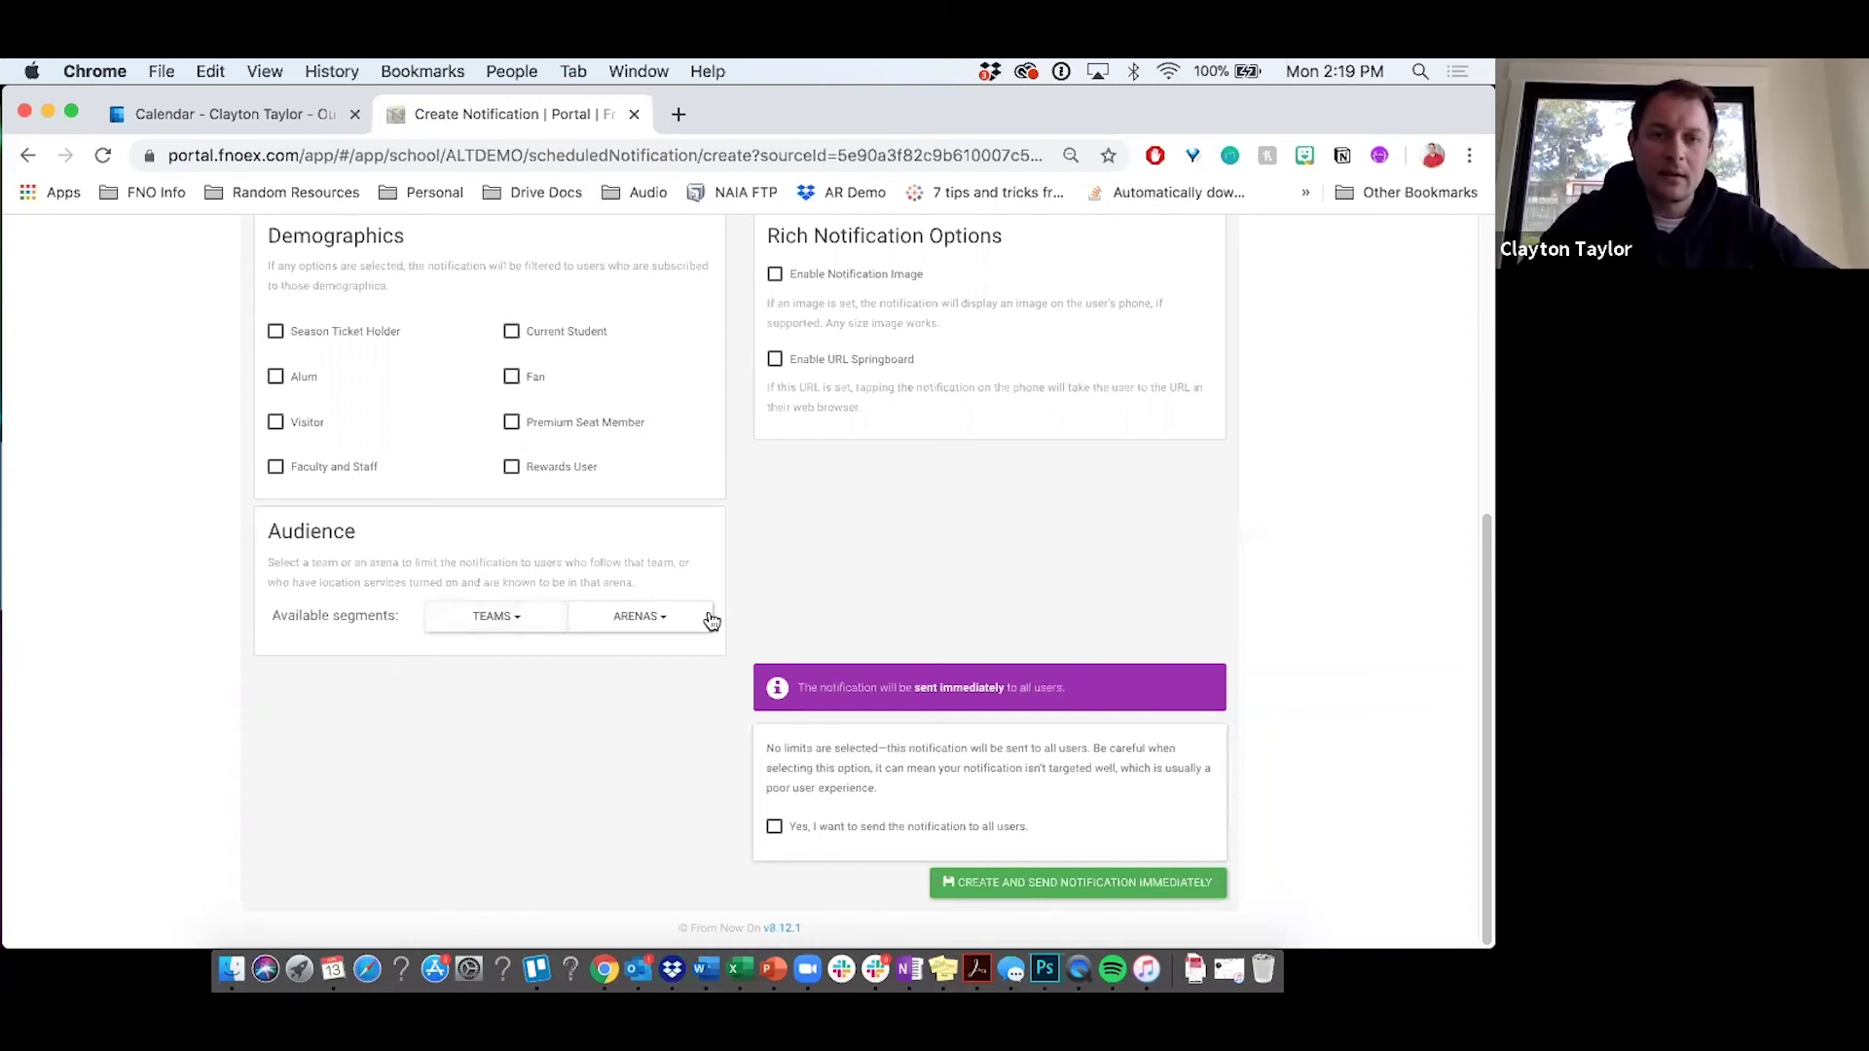
# Try limiting the notification's audience to the Bamboo Center arena, and remove that filter again.
pyautogui.click(653, 619)
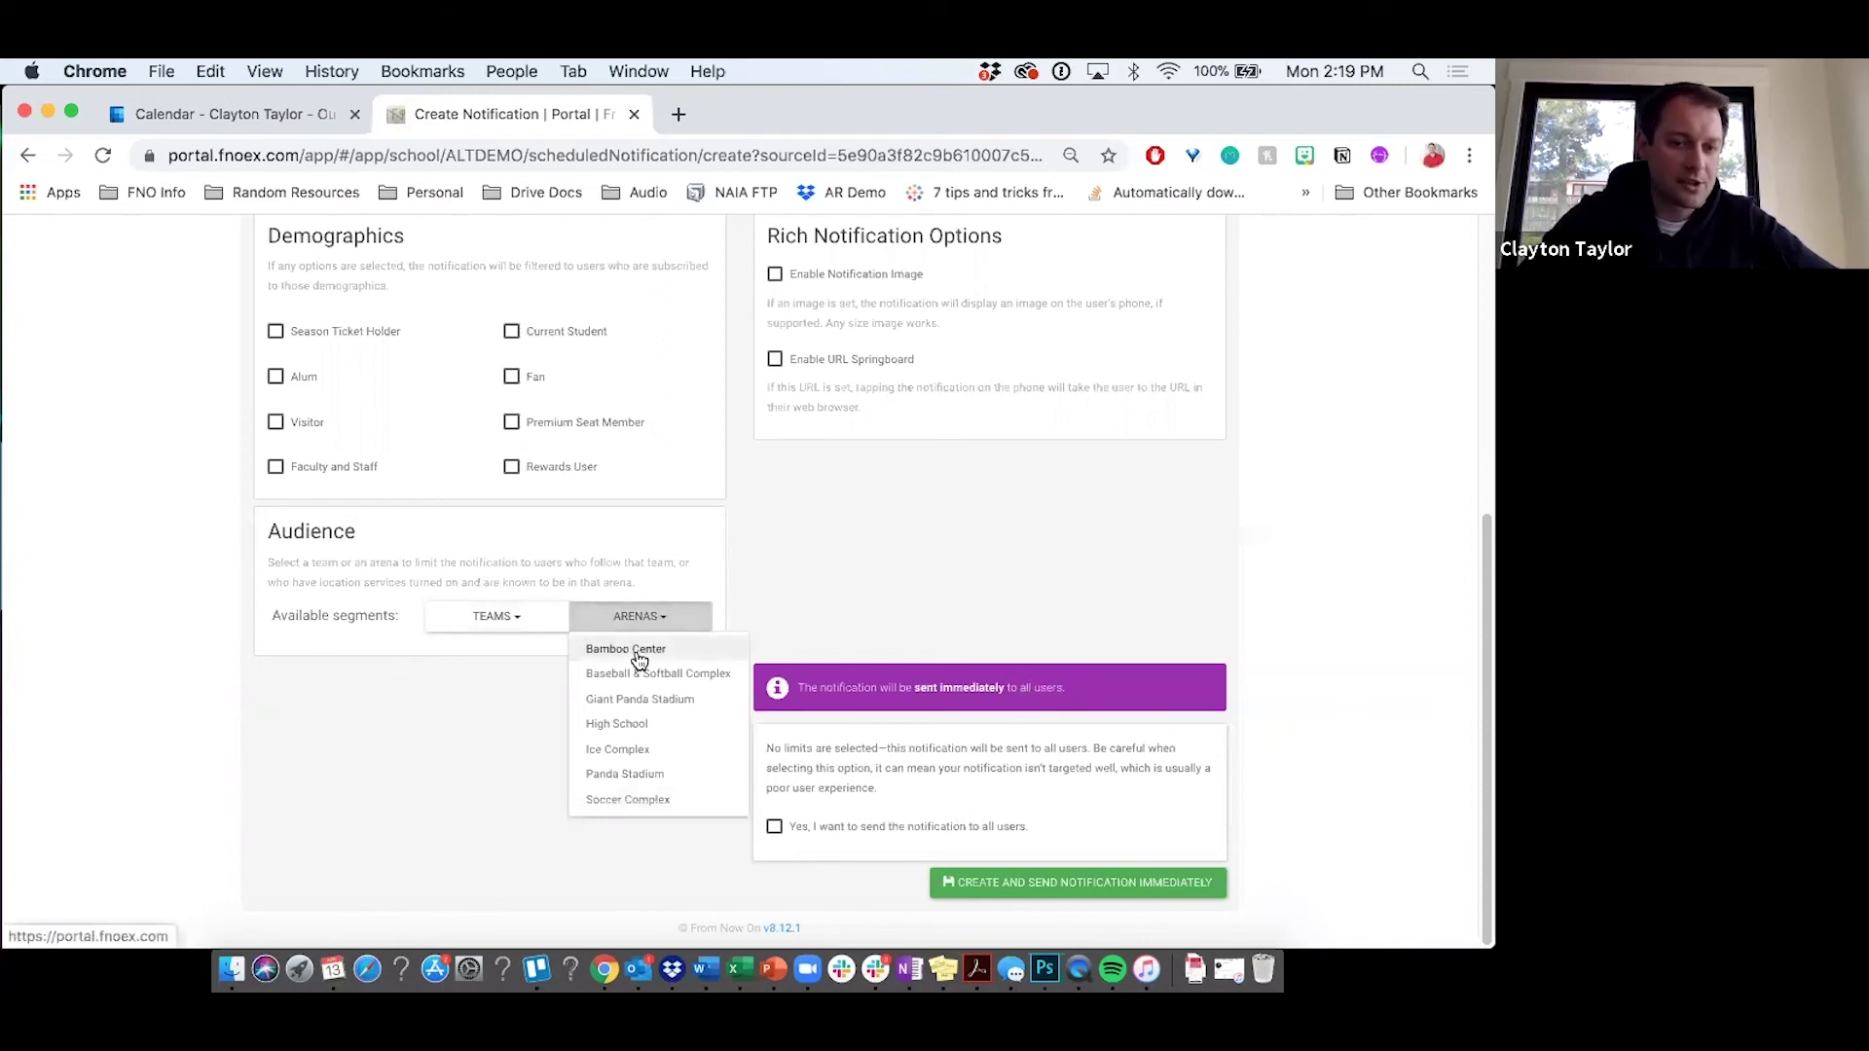
pyautogui.click(634, 647)
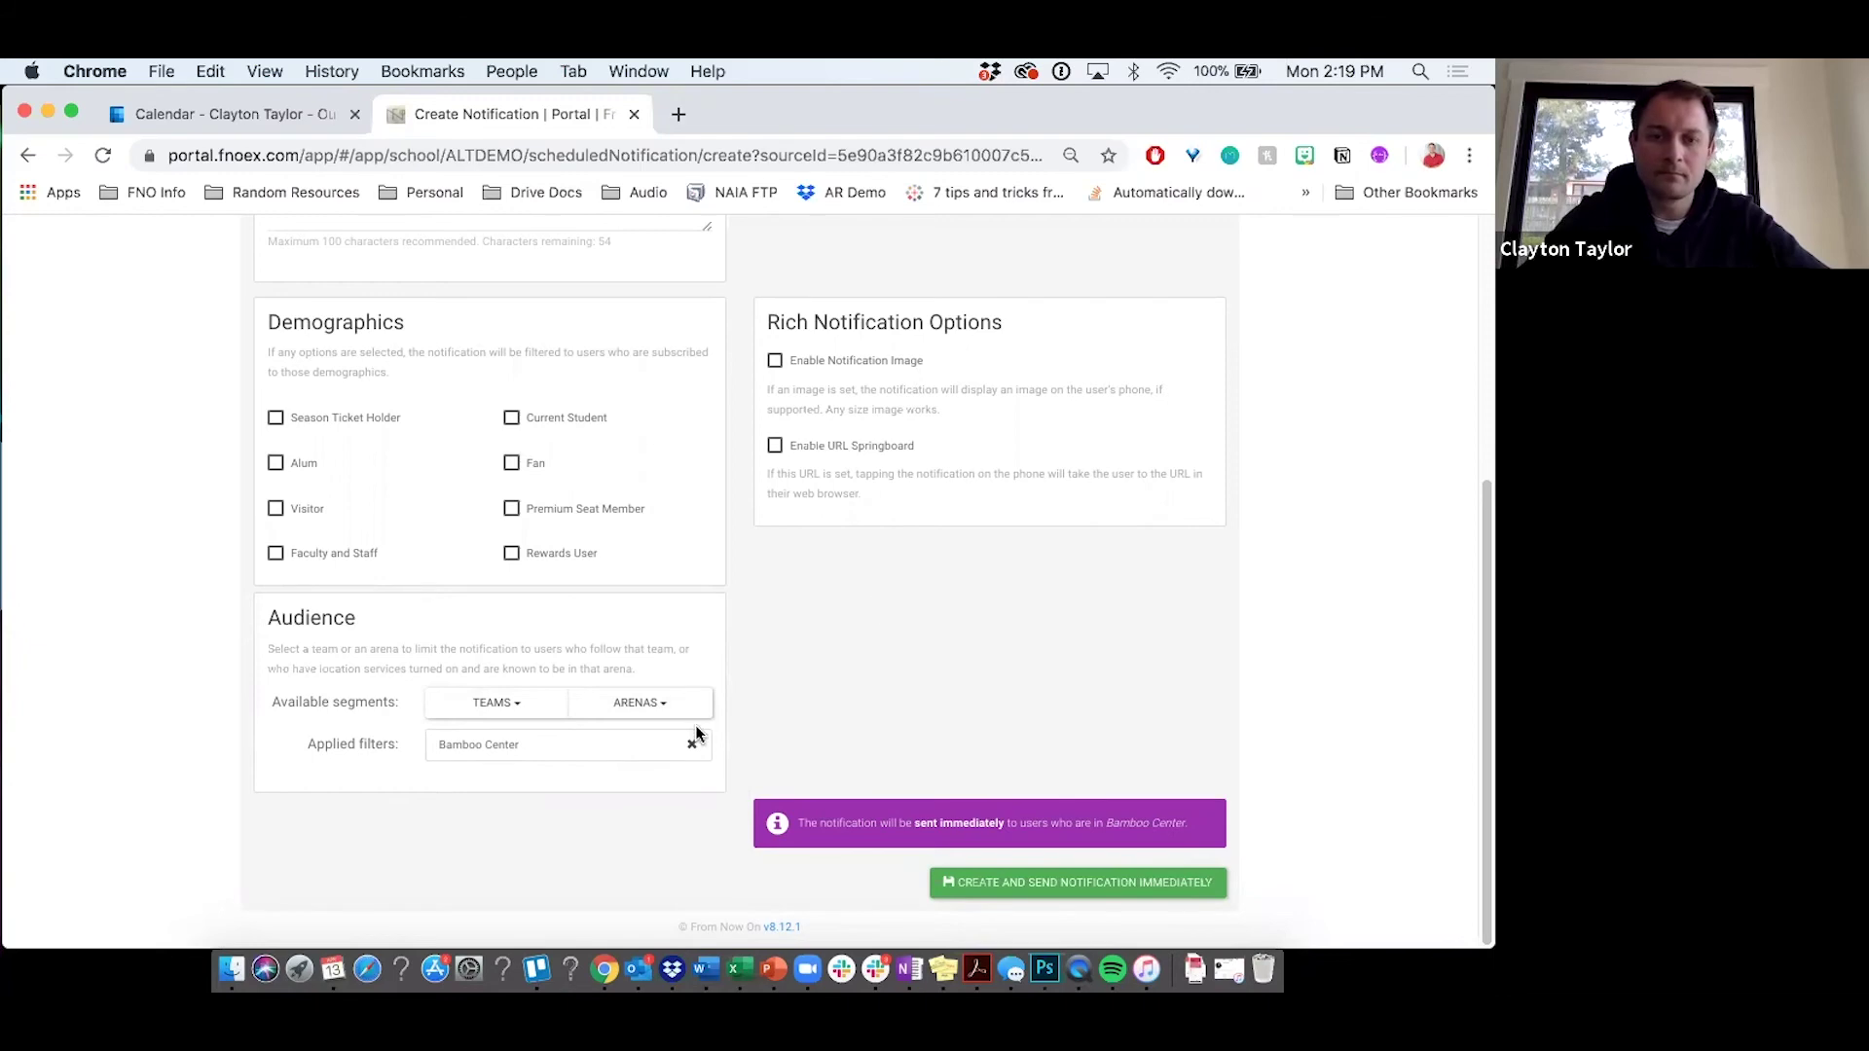
pyautogui.click(689, 741)
# Try scheduling the notification, open the send date calendar, and turn scheduling off again.
pyautogui.scroll(5, 1023, 457)
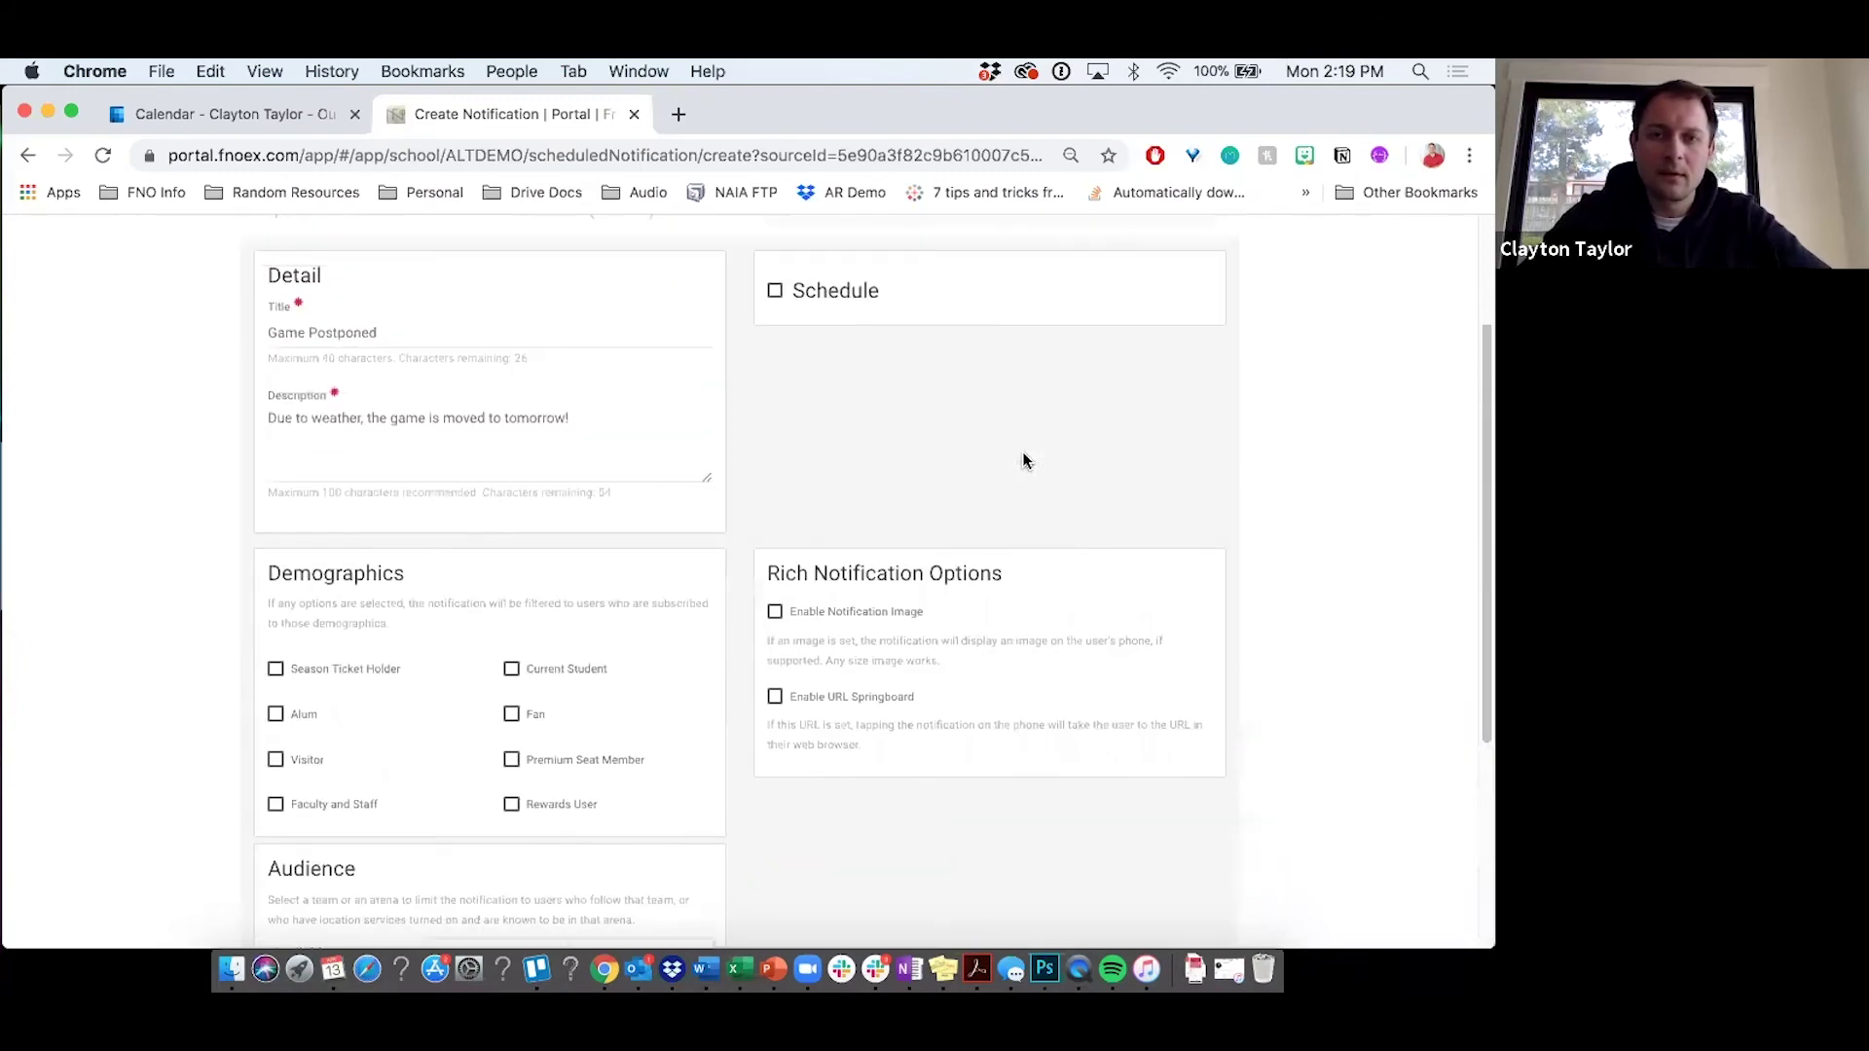
pyautogui.click(776, 396)
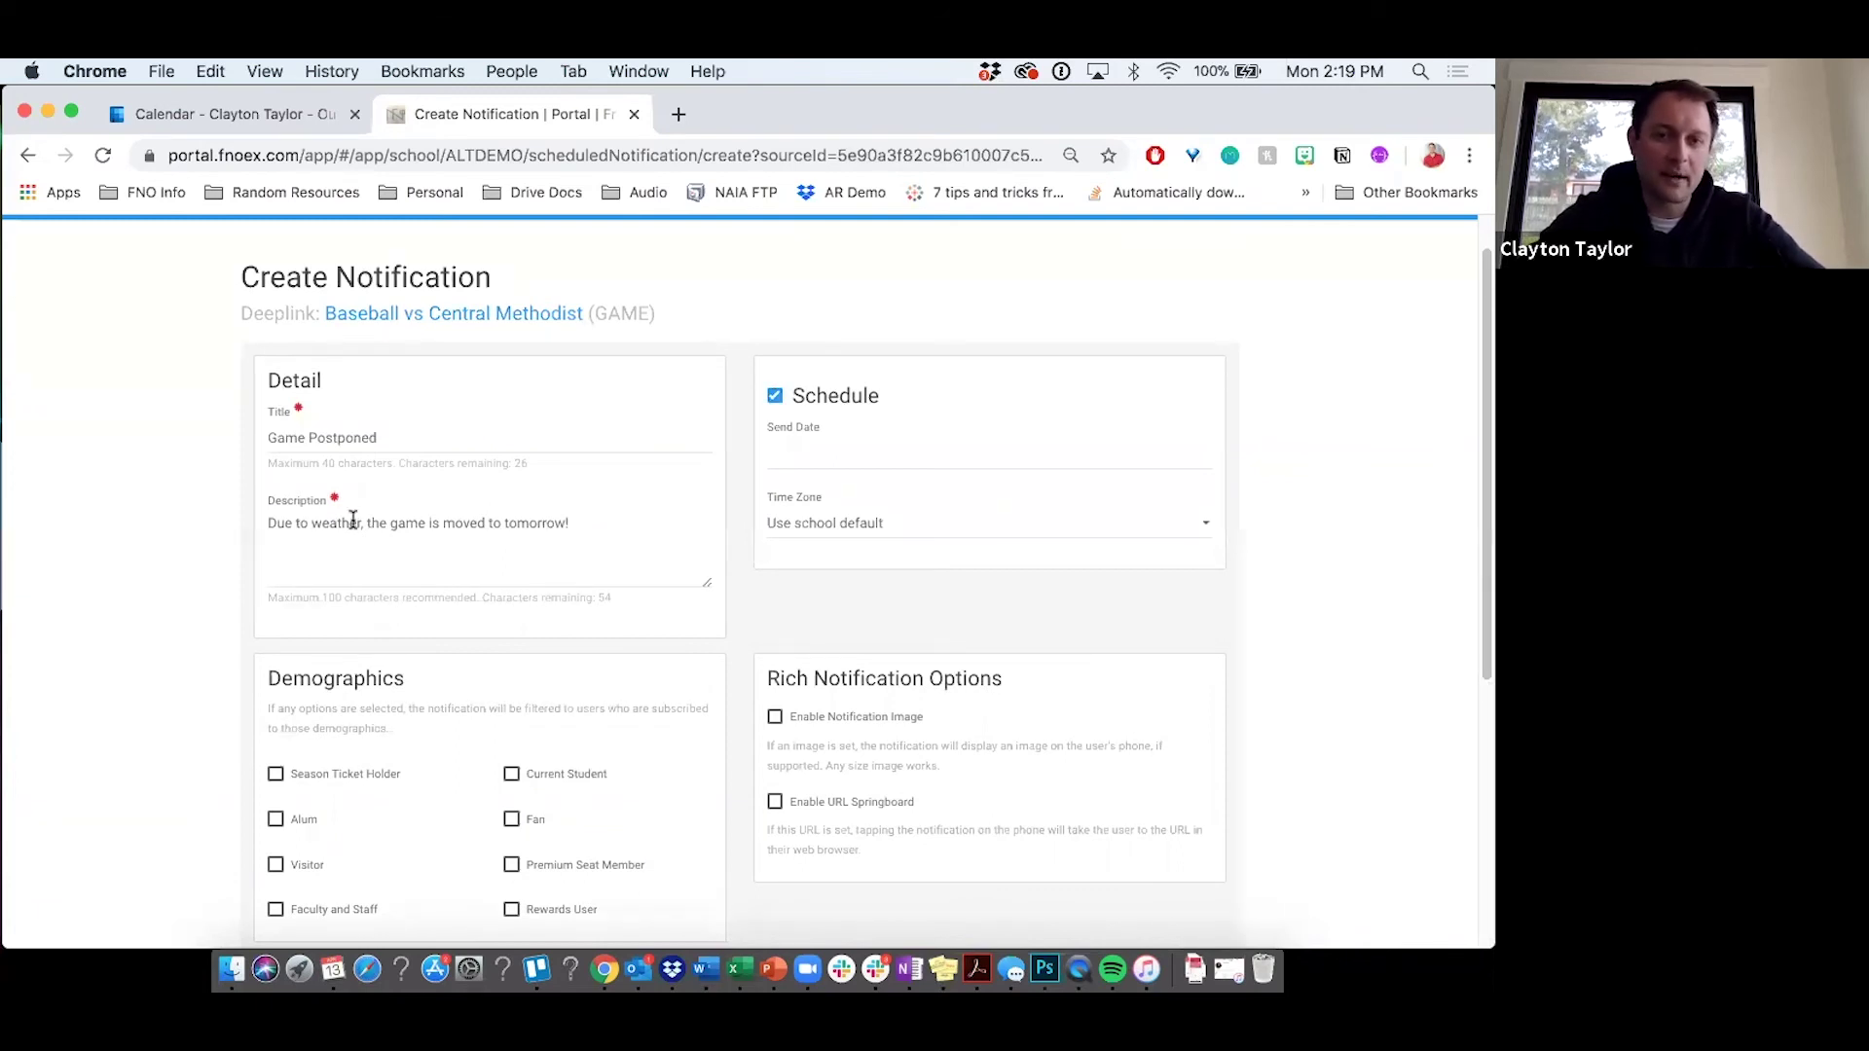
pyautogui.click(823, 455)
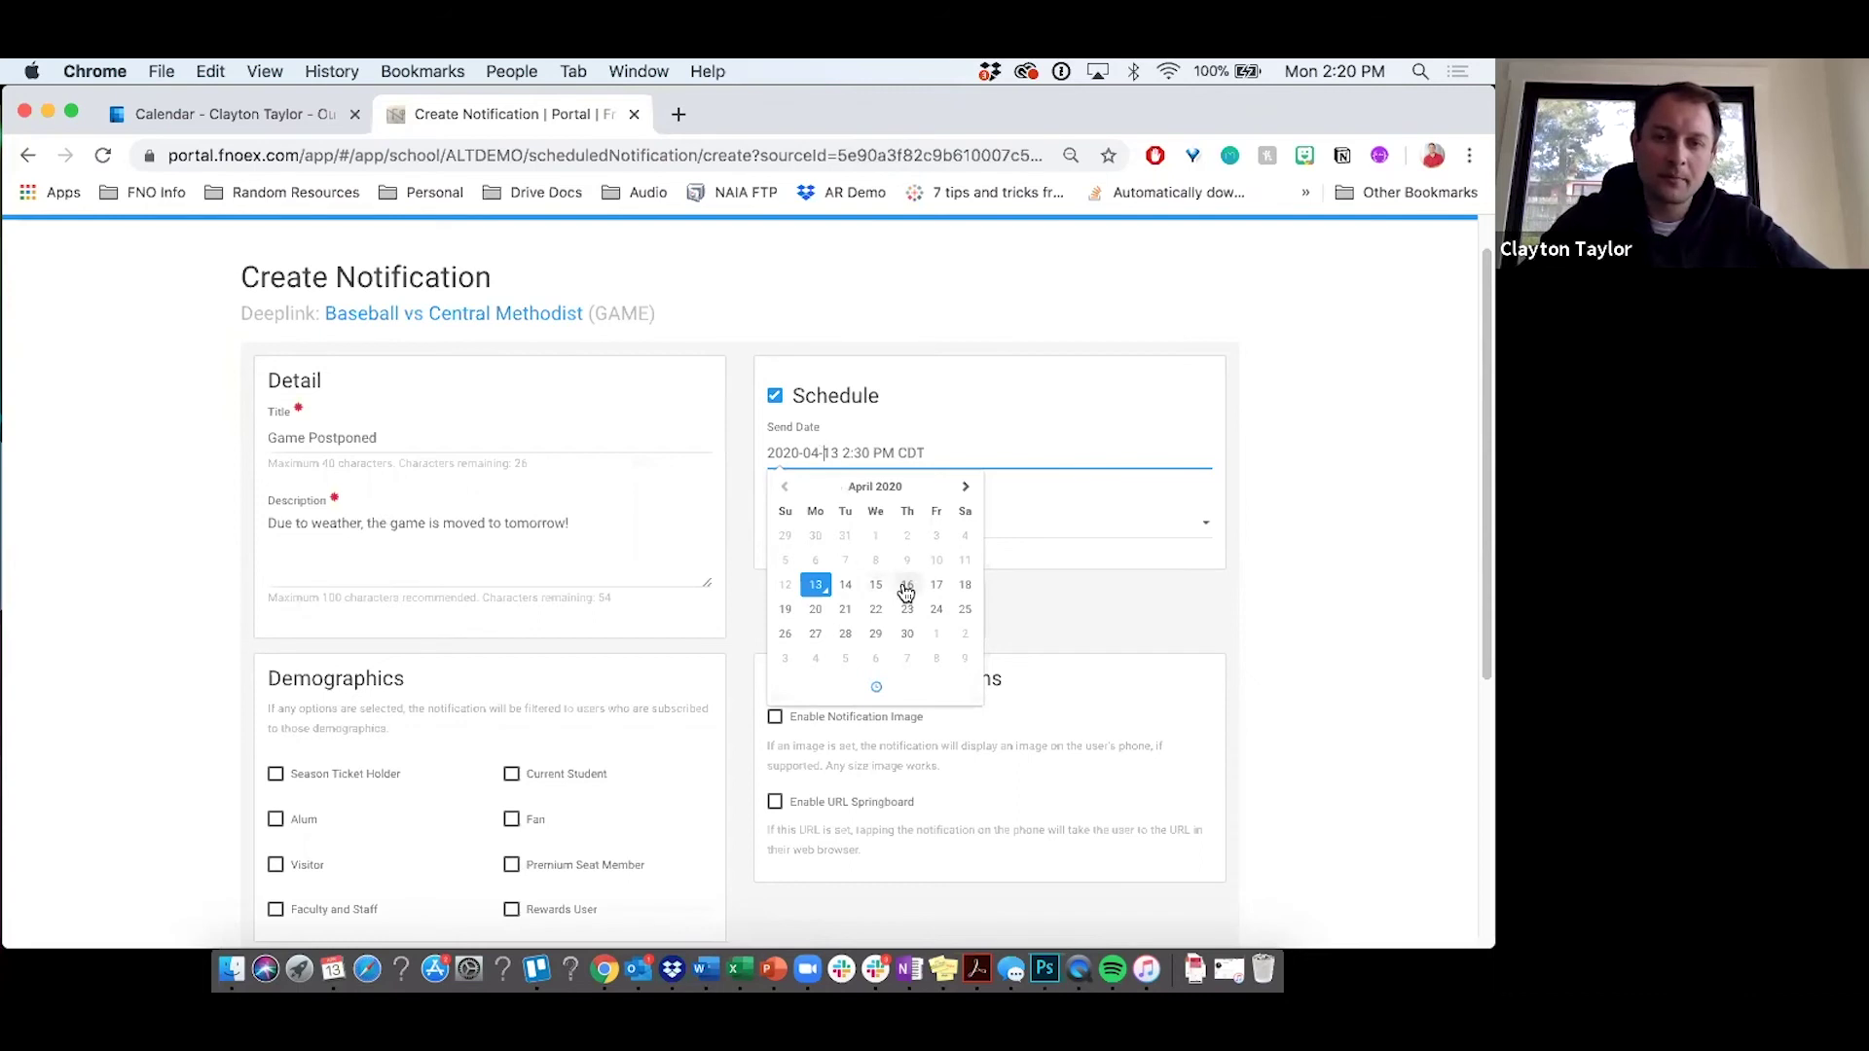
pyautogui.click(775, 399)
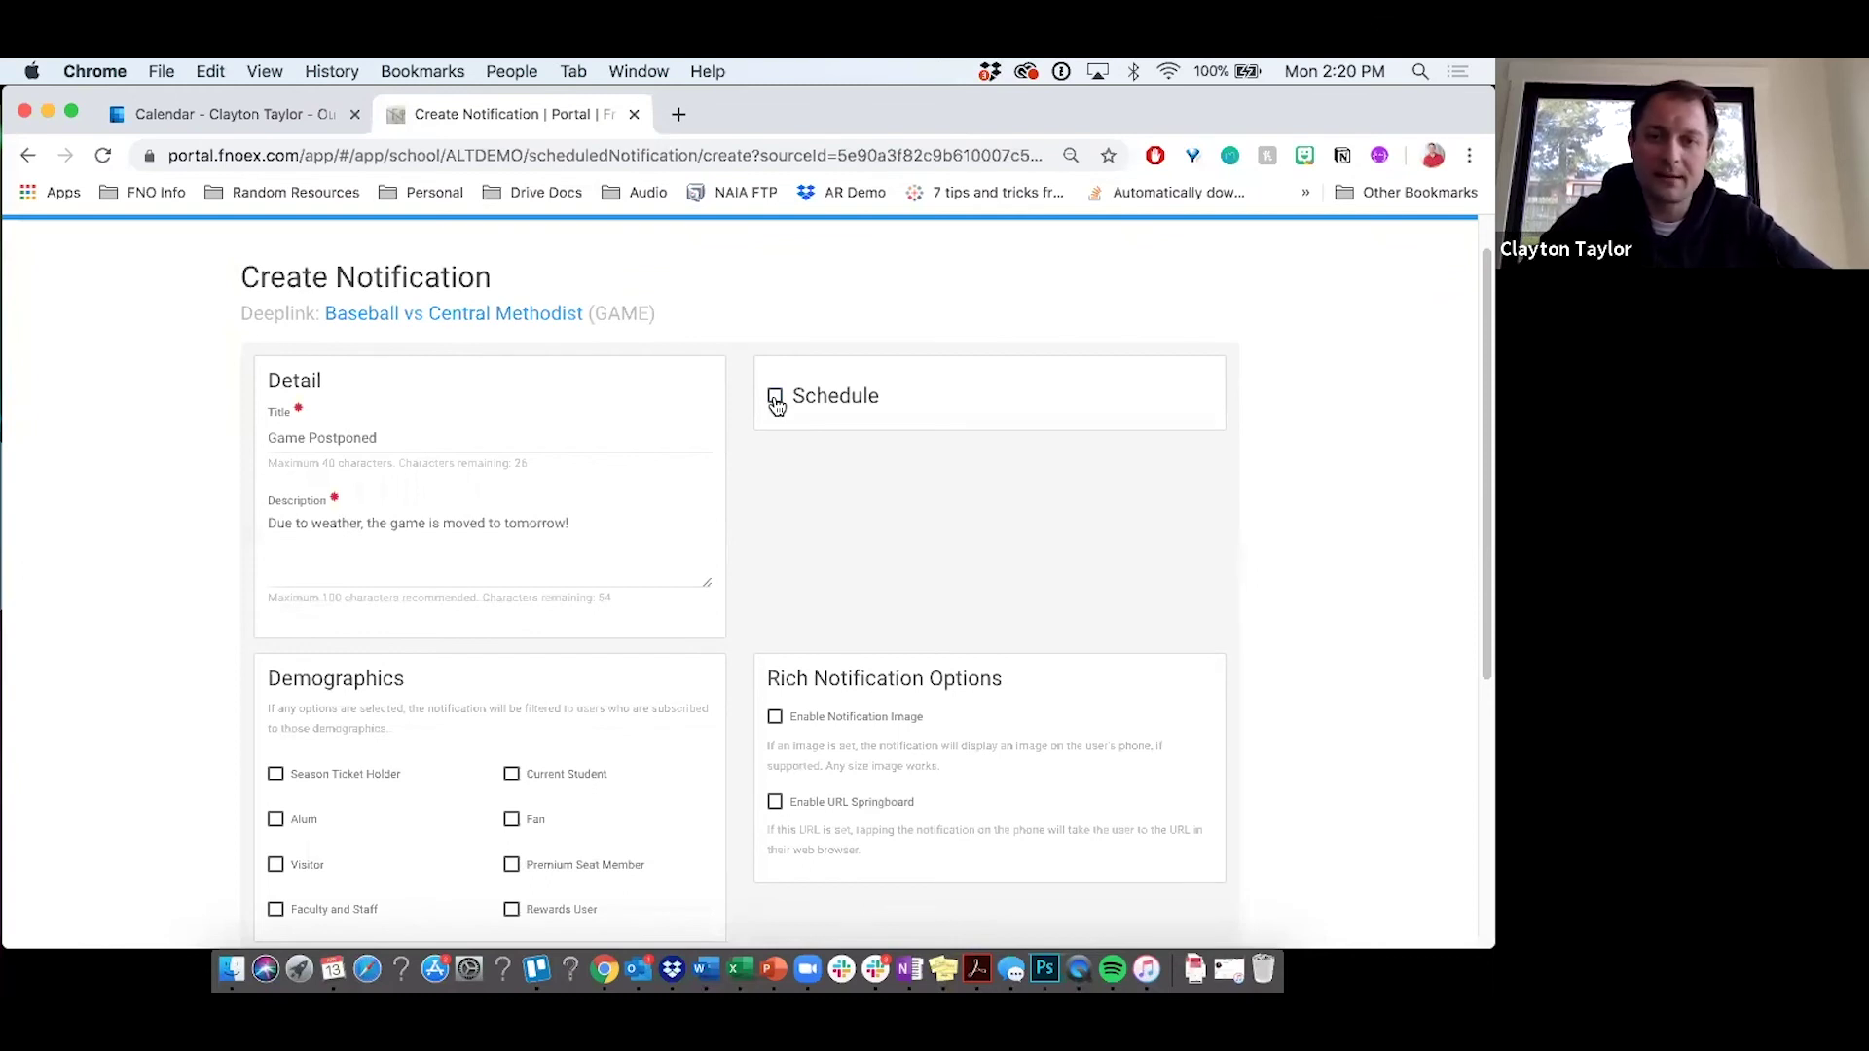
# Try the notification image under Rich Notification Options, and disable it again.
pyautogui.scroll(-3, 978, 487)
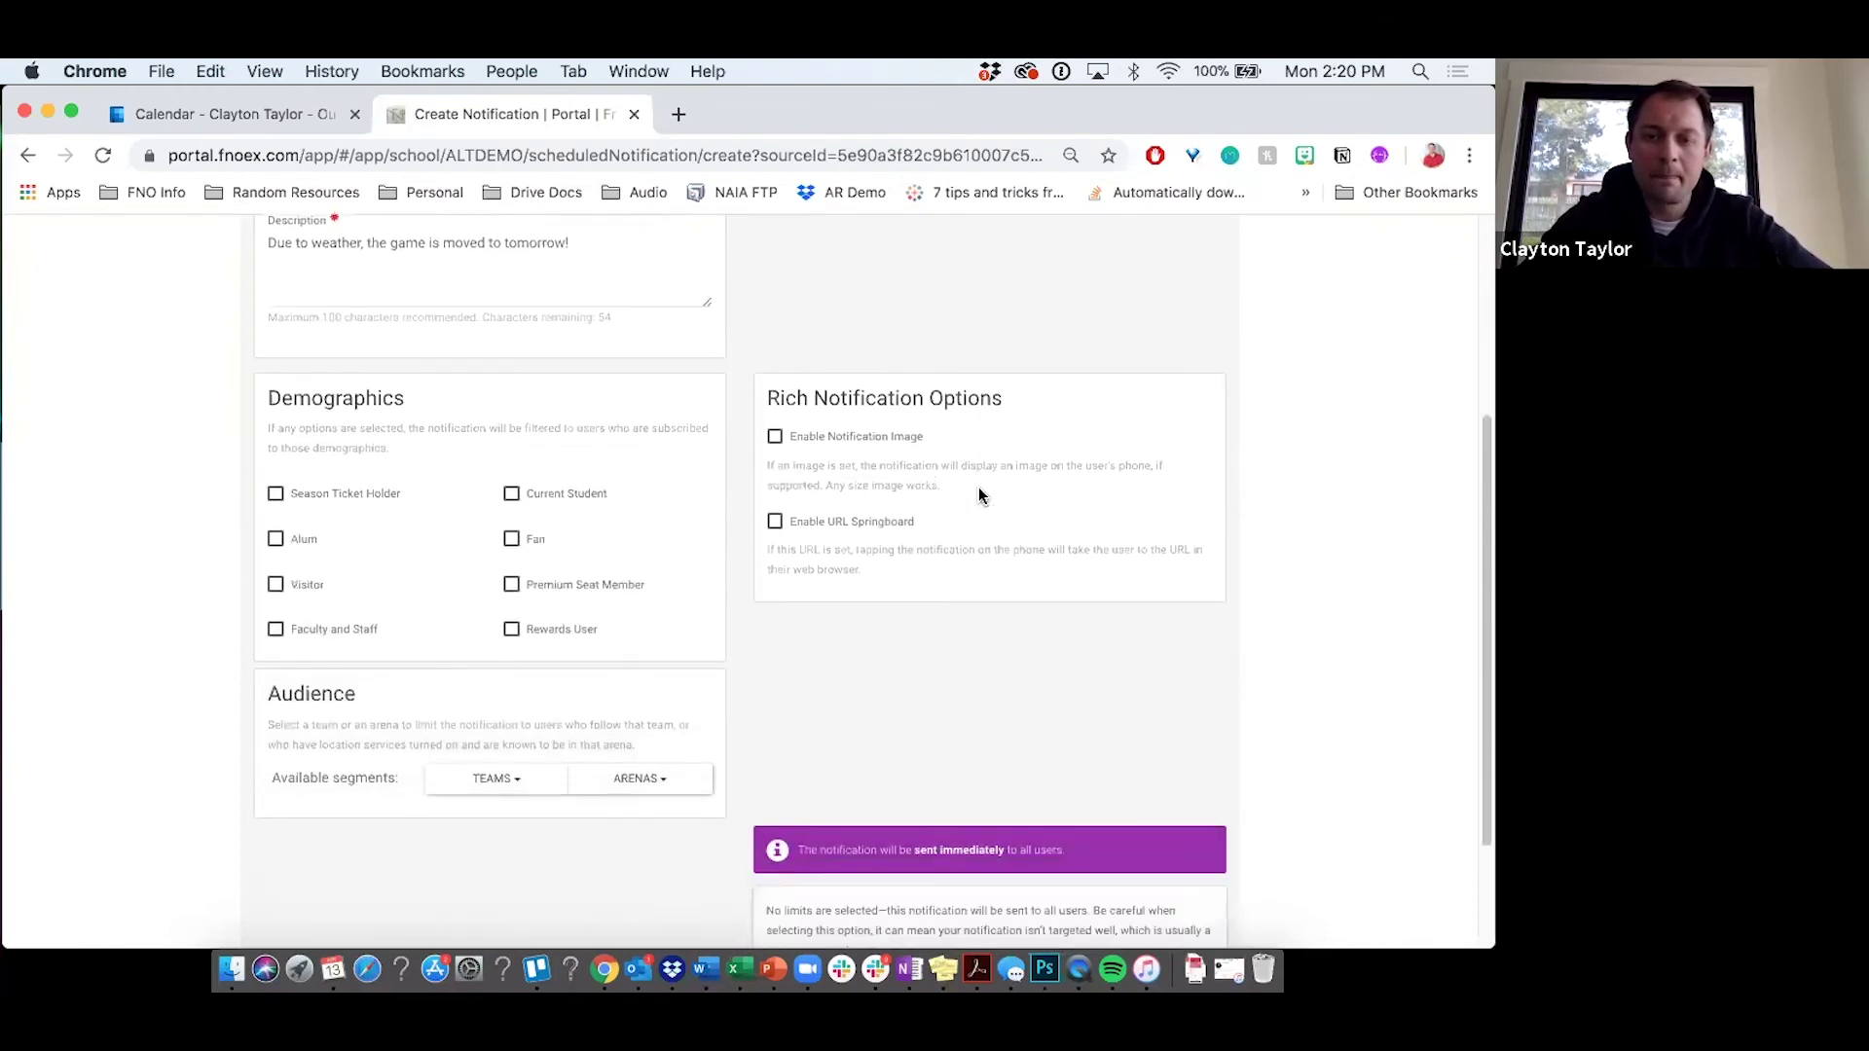
pyautogui.scroll(-2, 979, 496)
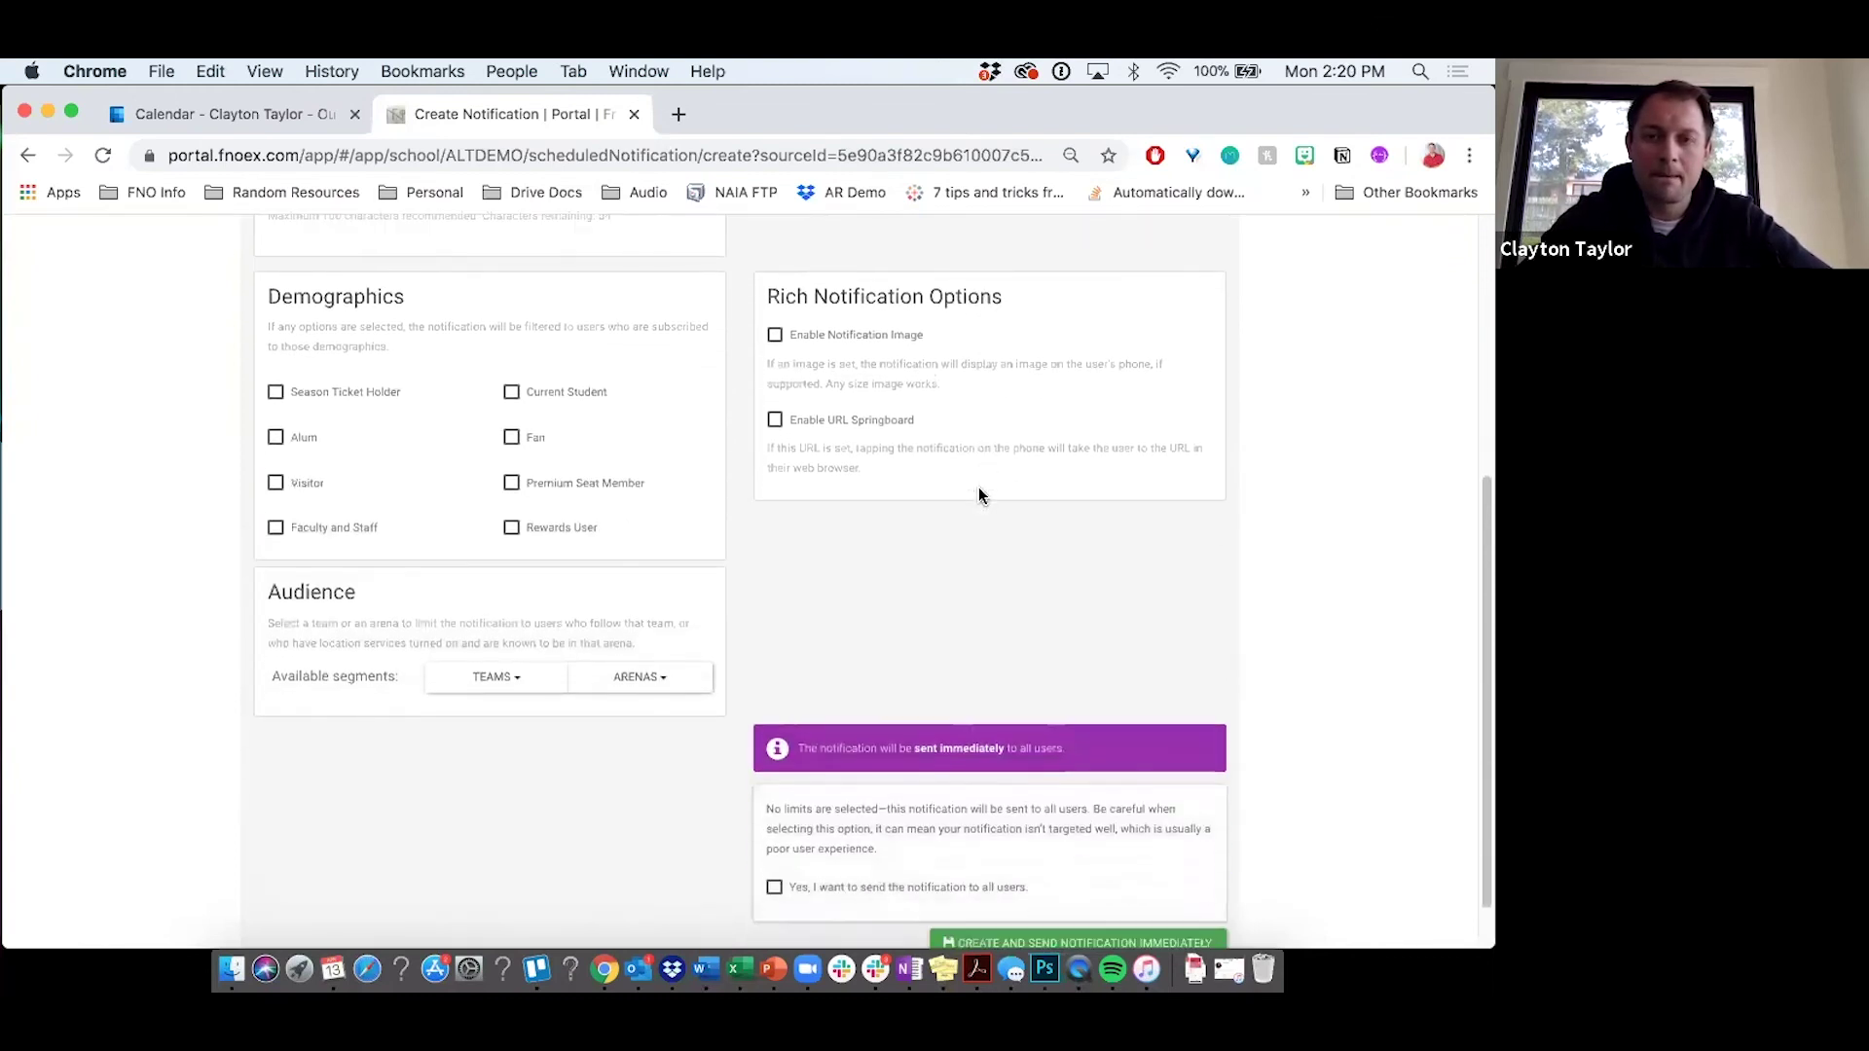
pyautogui.tripleClick(798, 277)
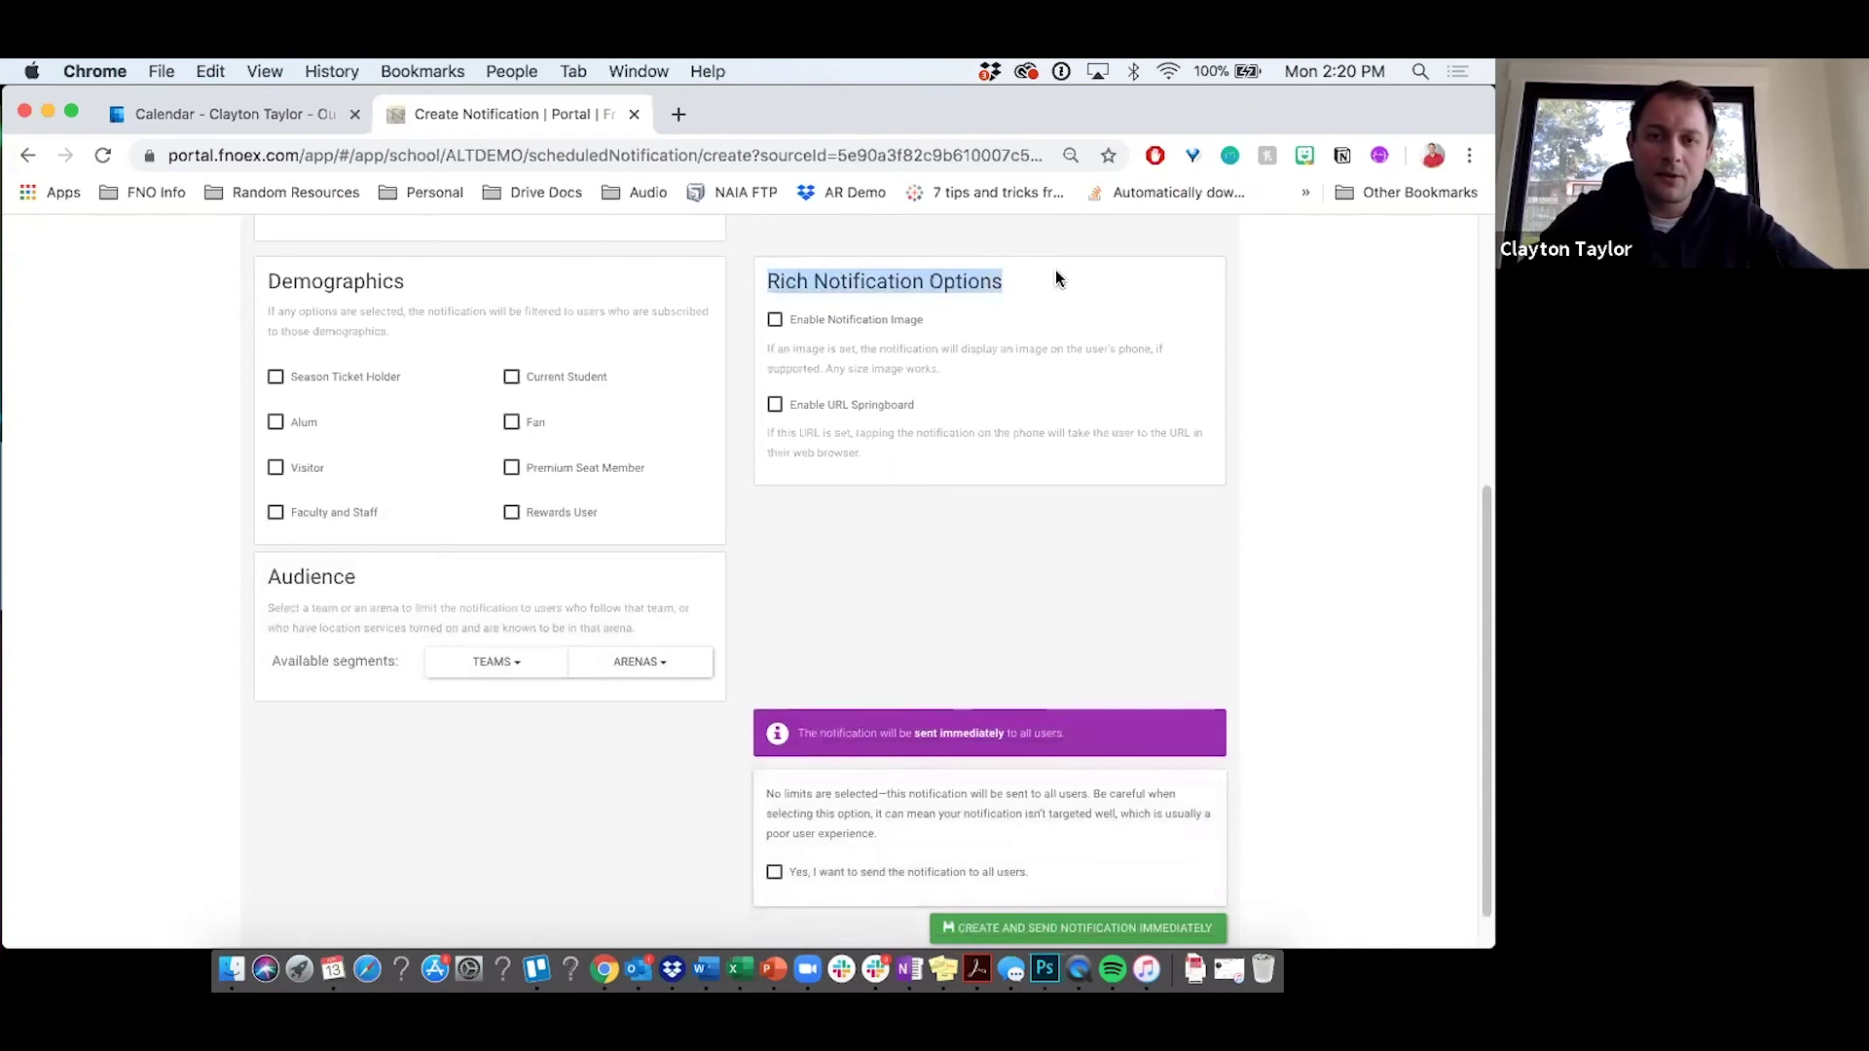
pyautogui.click(775, 320)
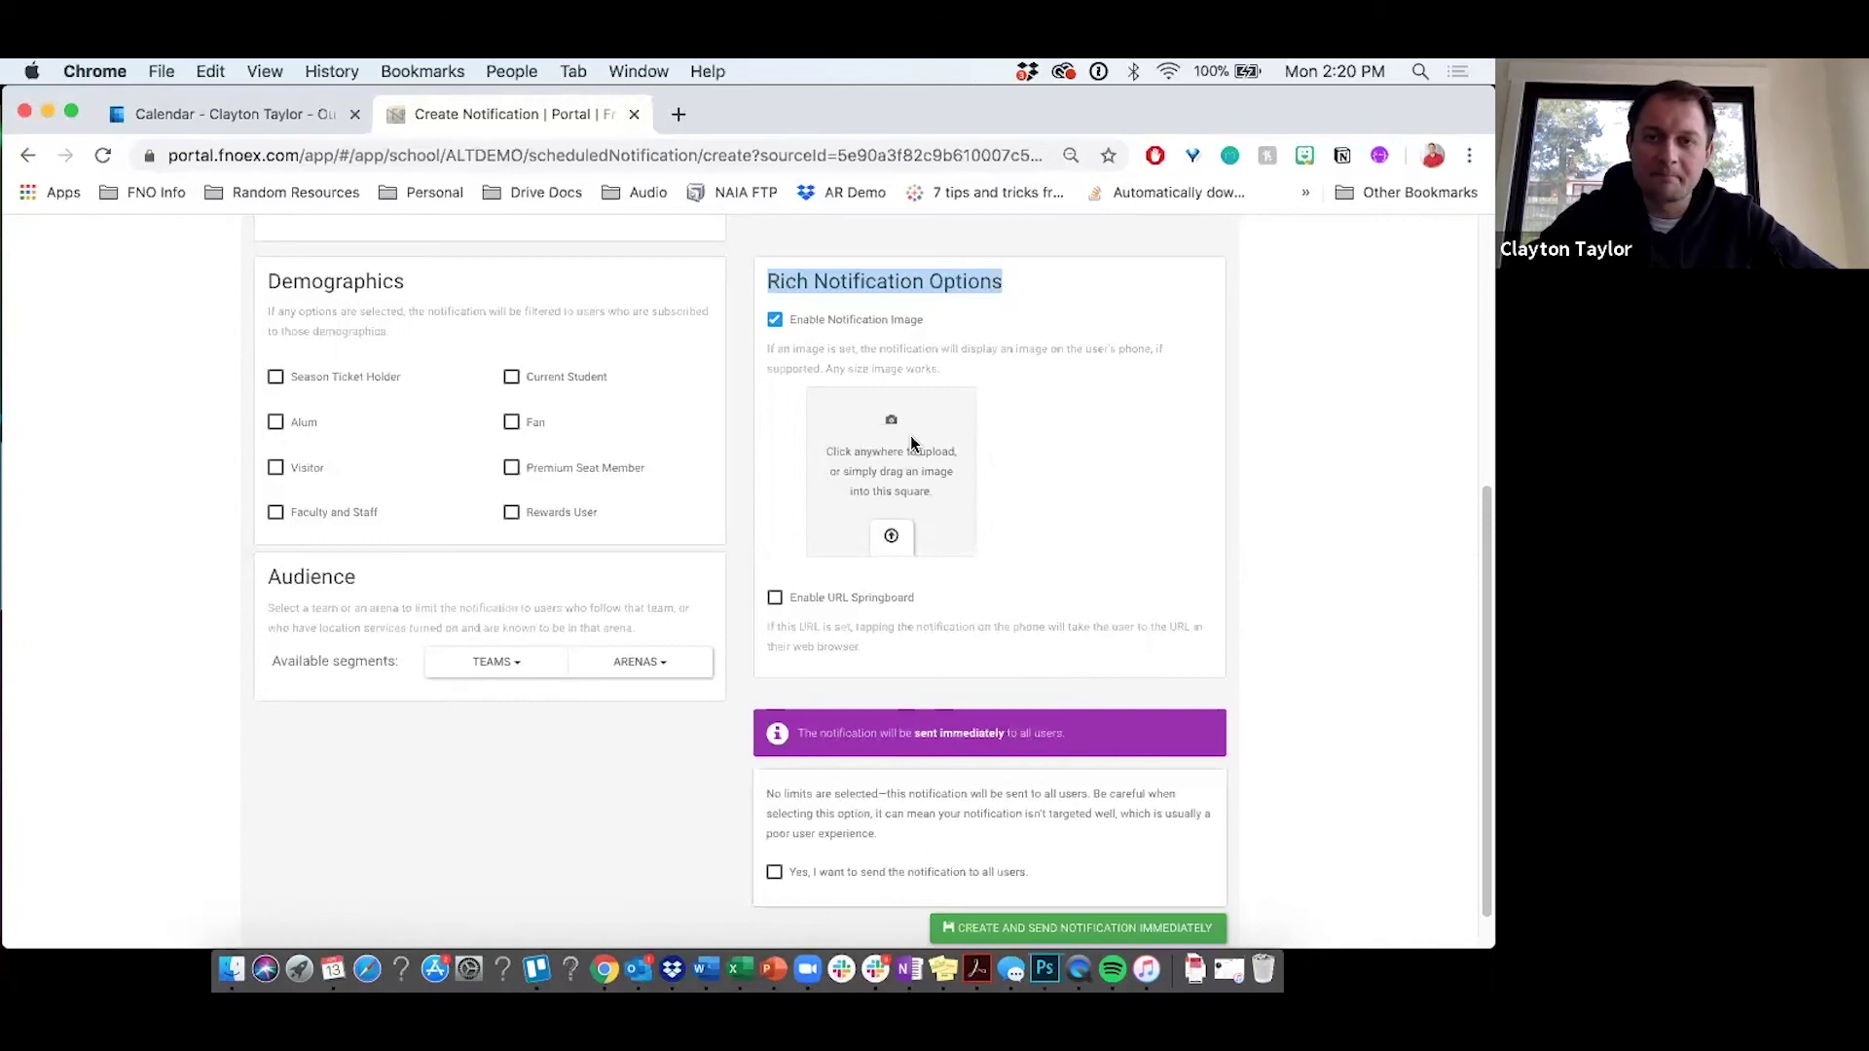
pyautogui.click(772, 325)
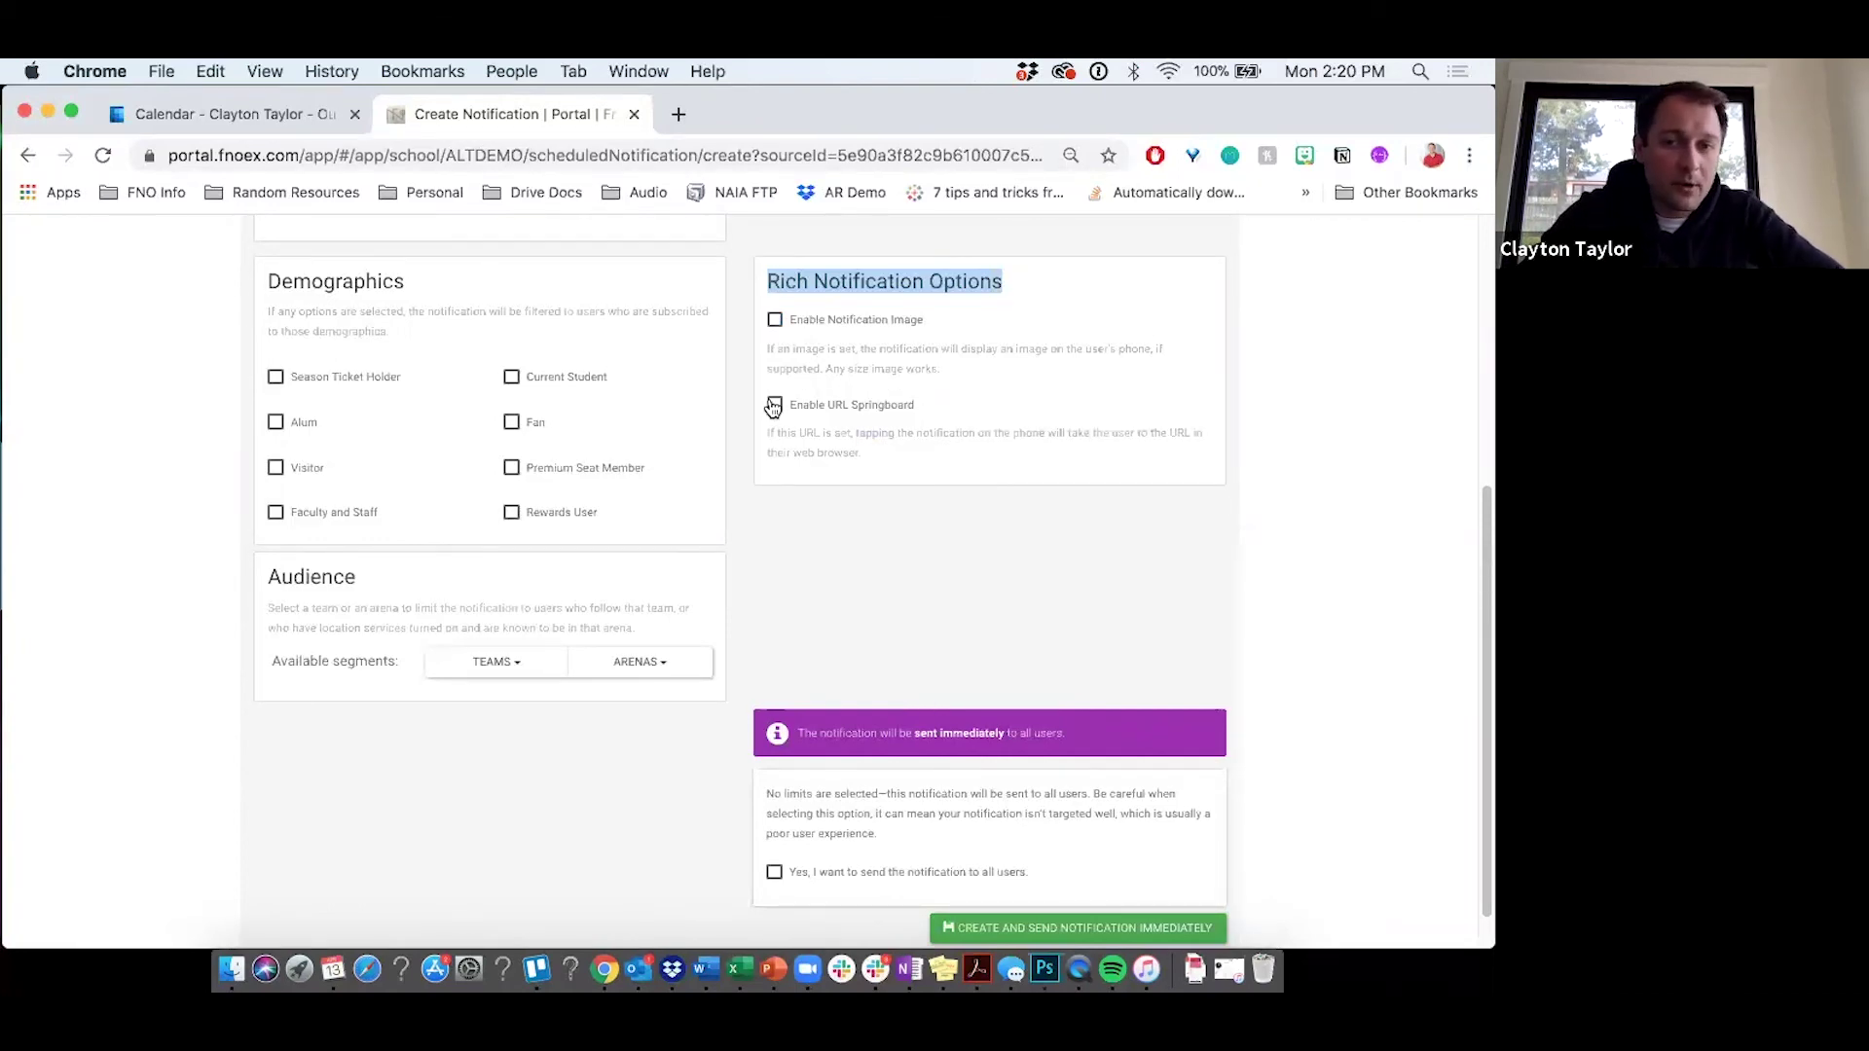
pyautogui.click(775, 405)
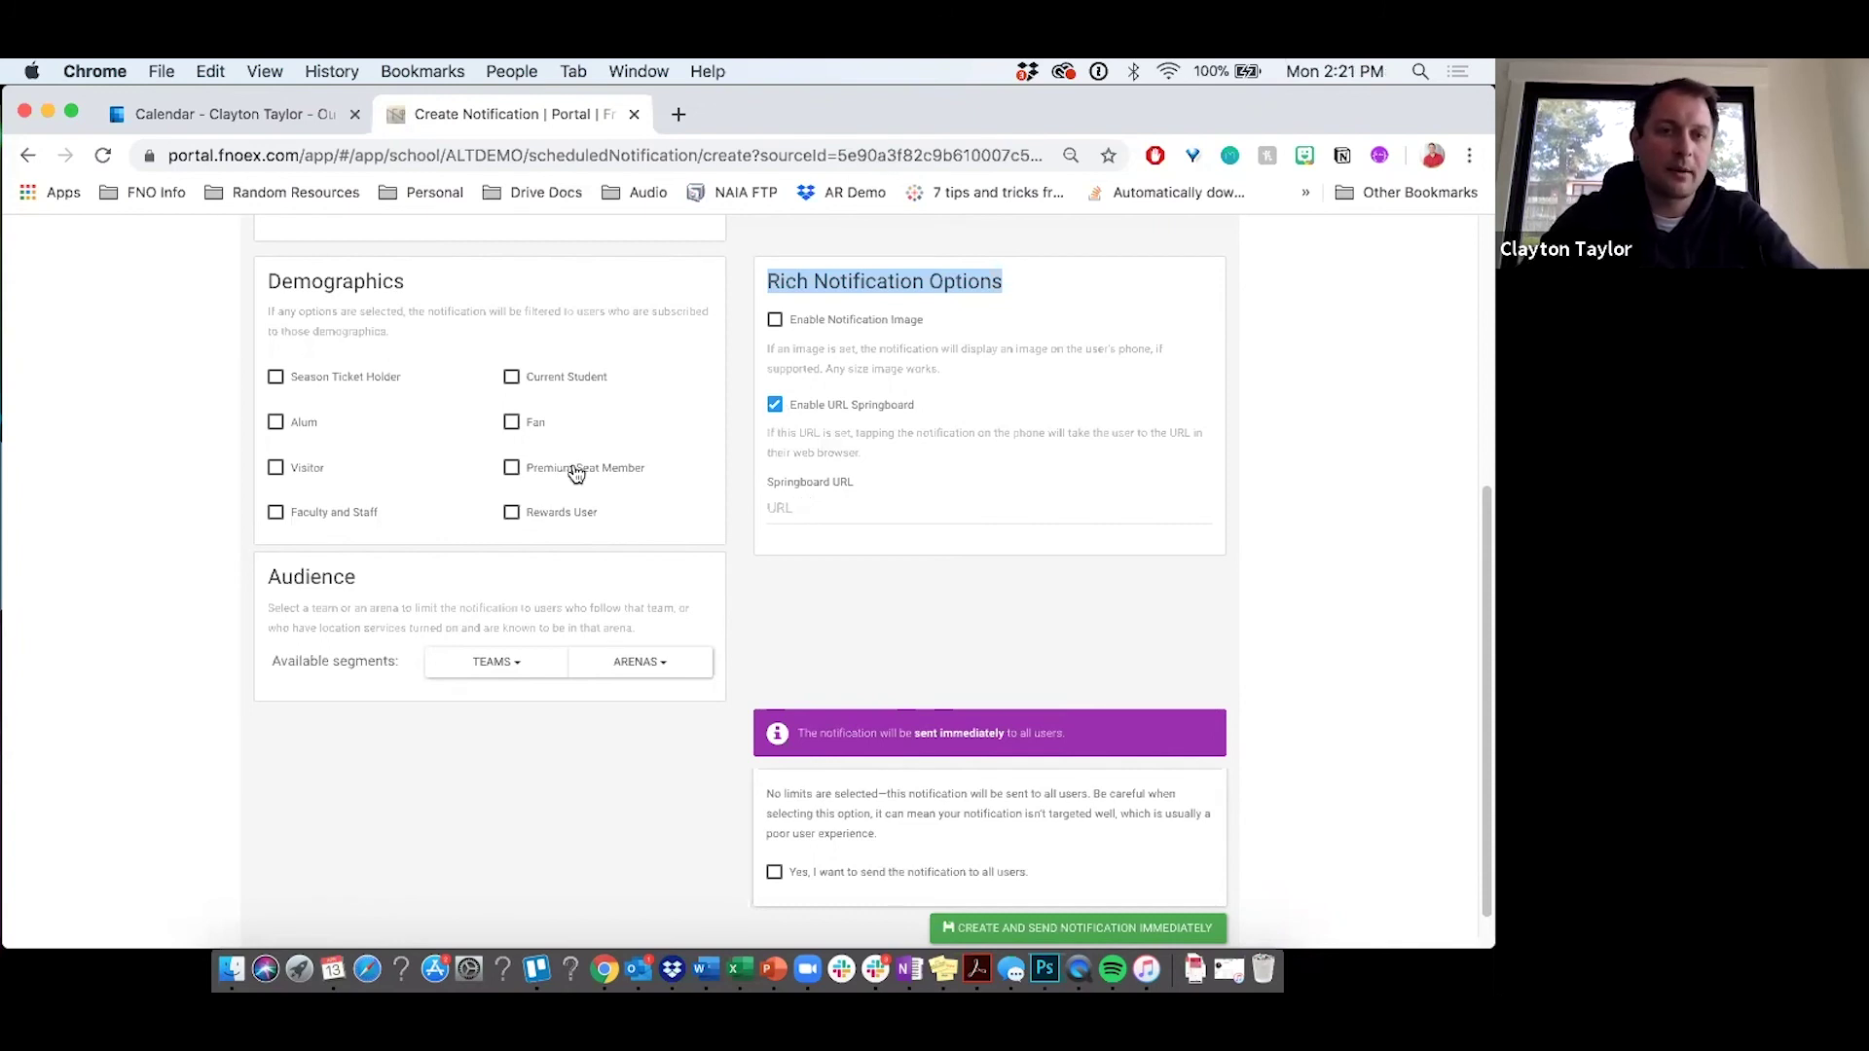
pyautogui.scroll(5, 577, 474)
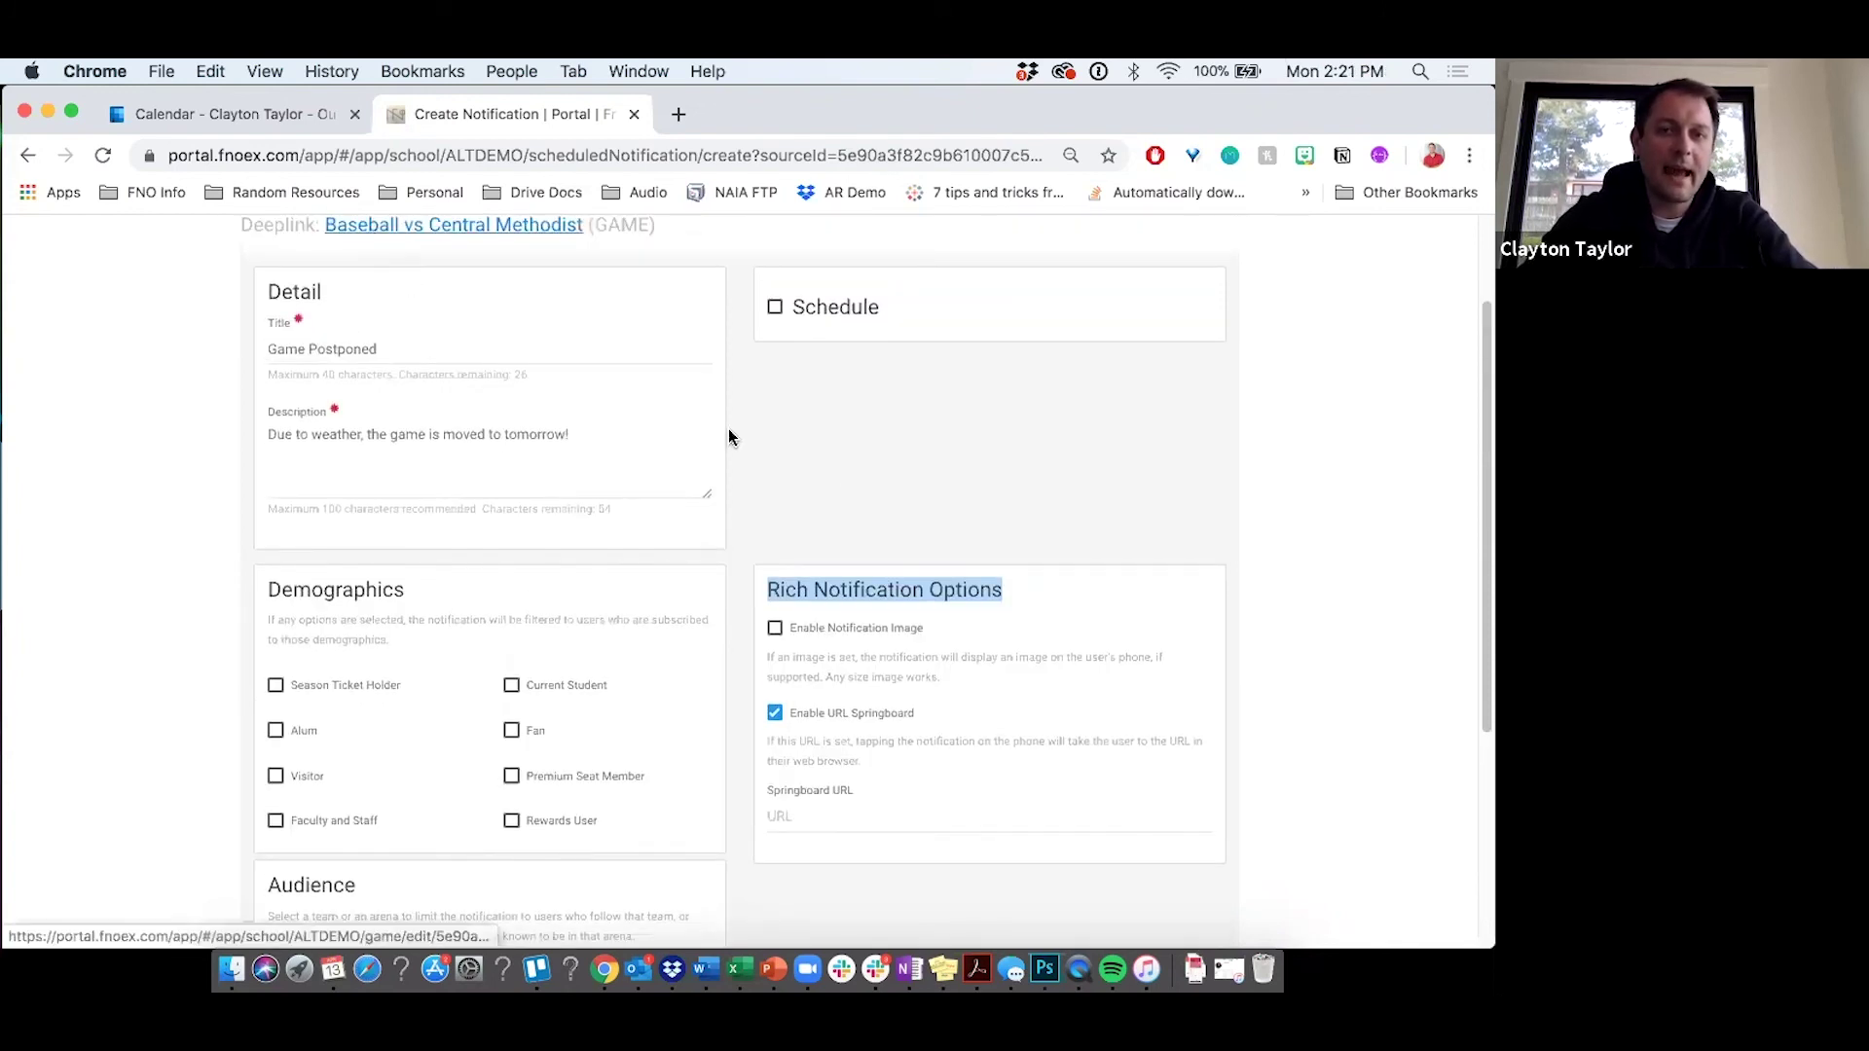
pyautogui.scroll(-3, 849, 484)
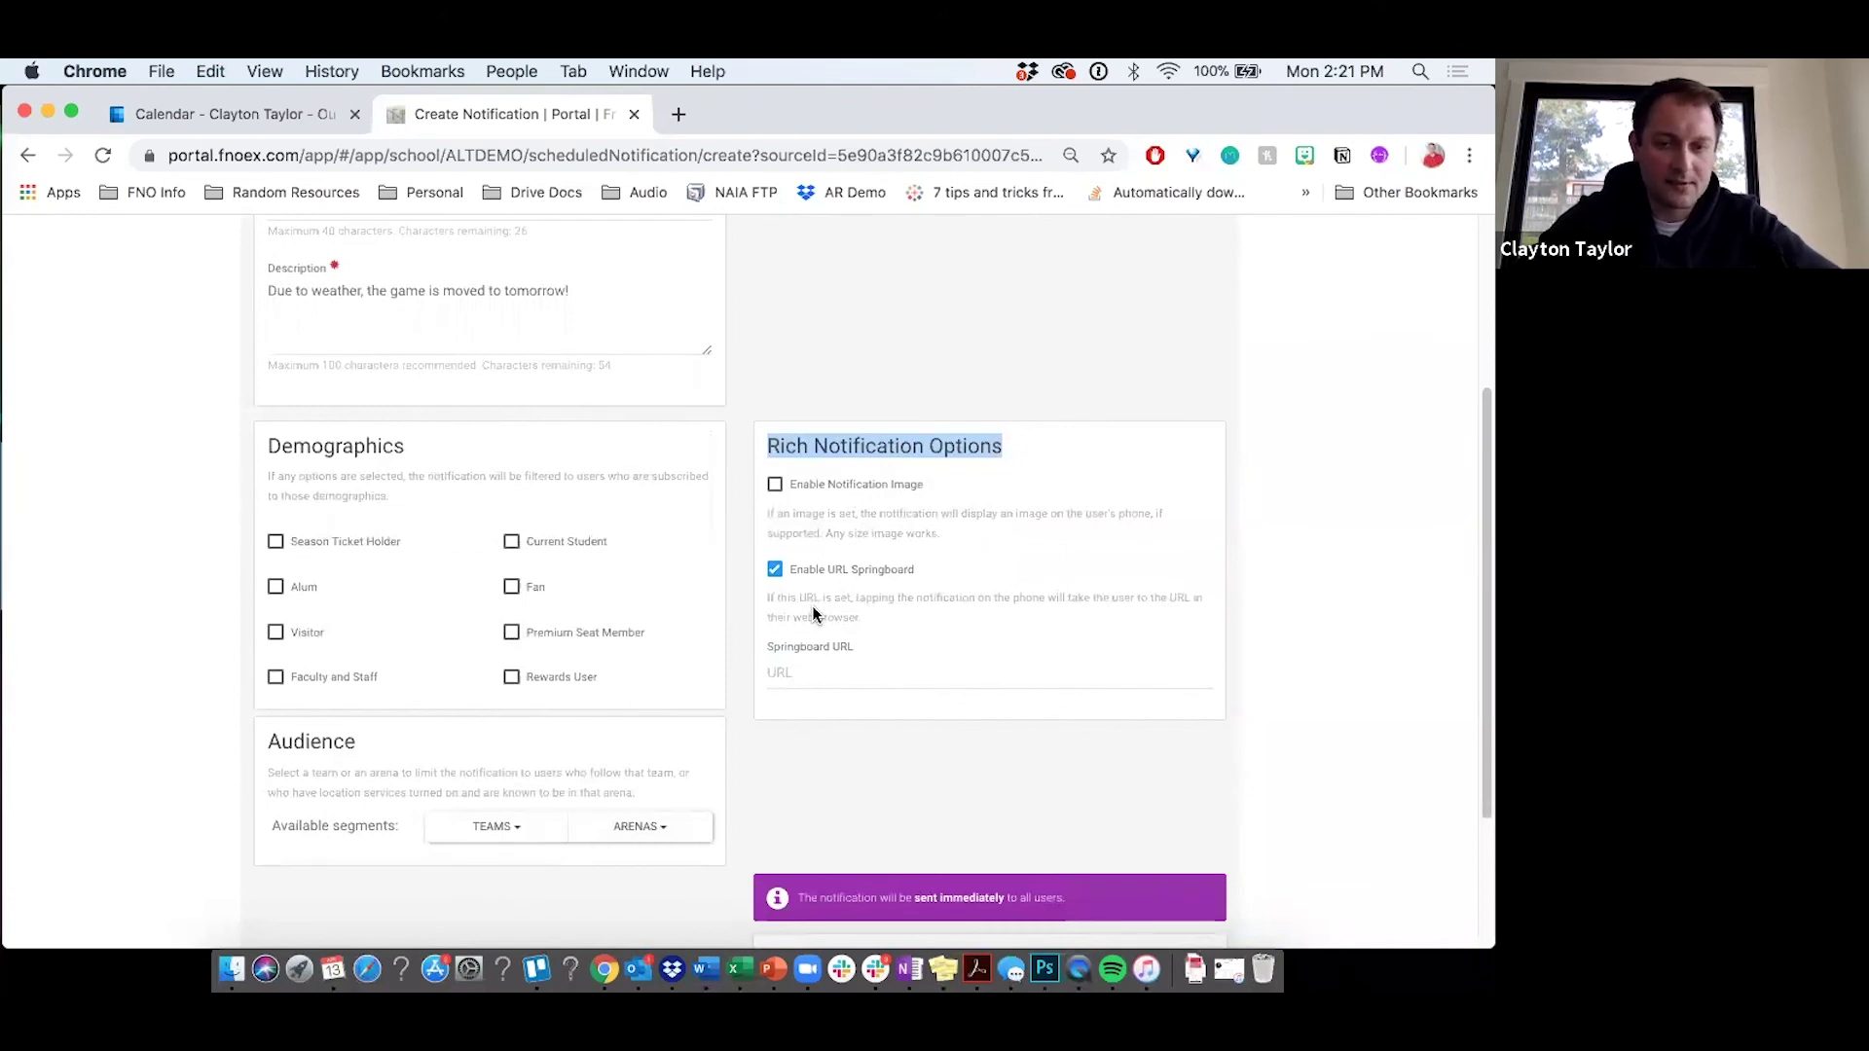
pyautogui.click(788, 672)
pyautogui.write('http://www.google.com')
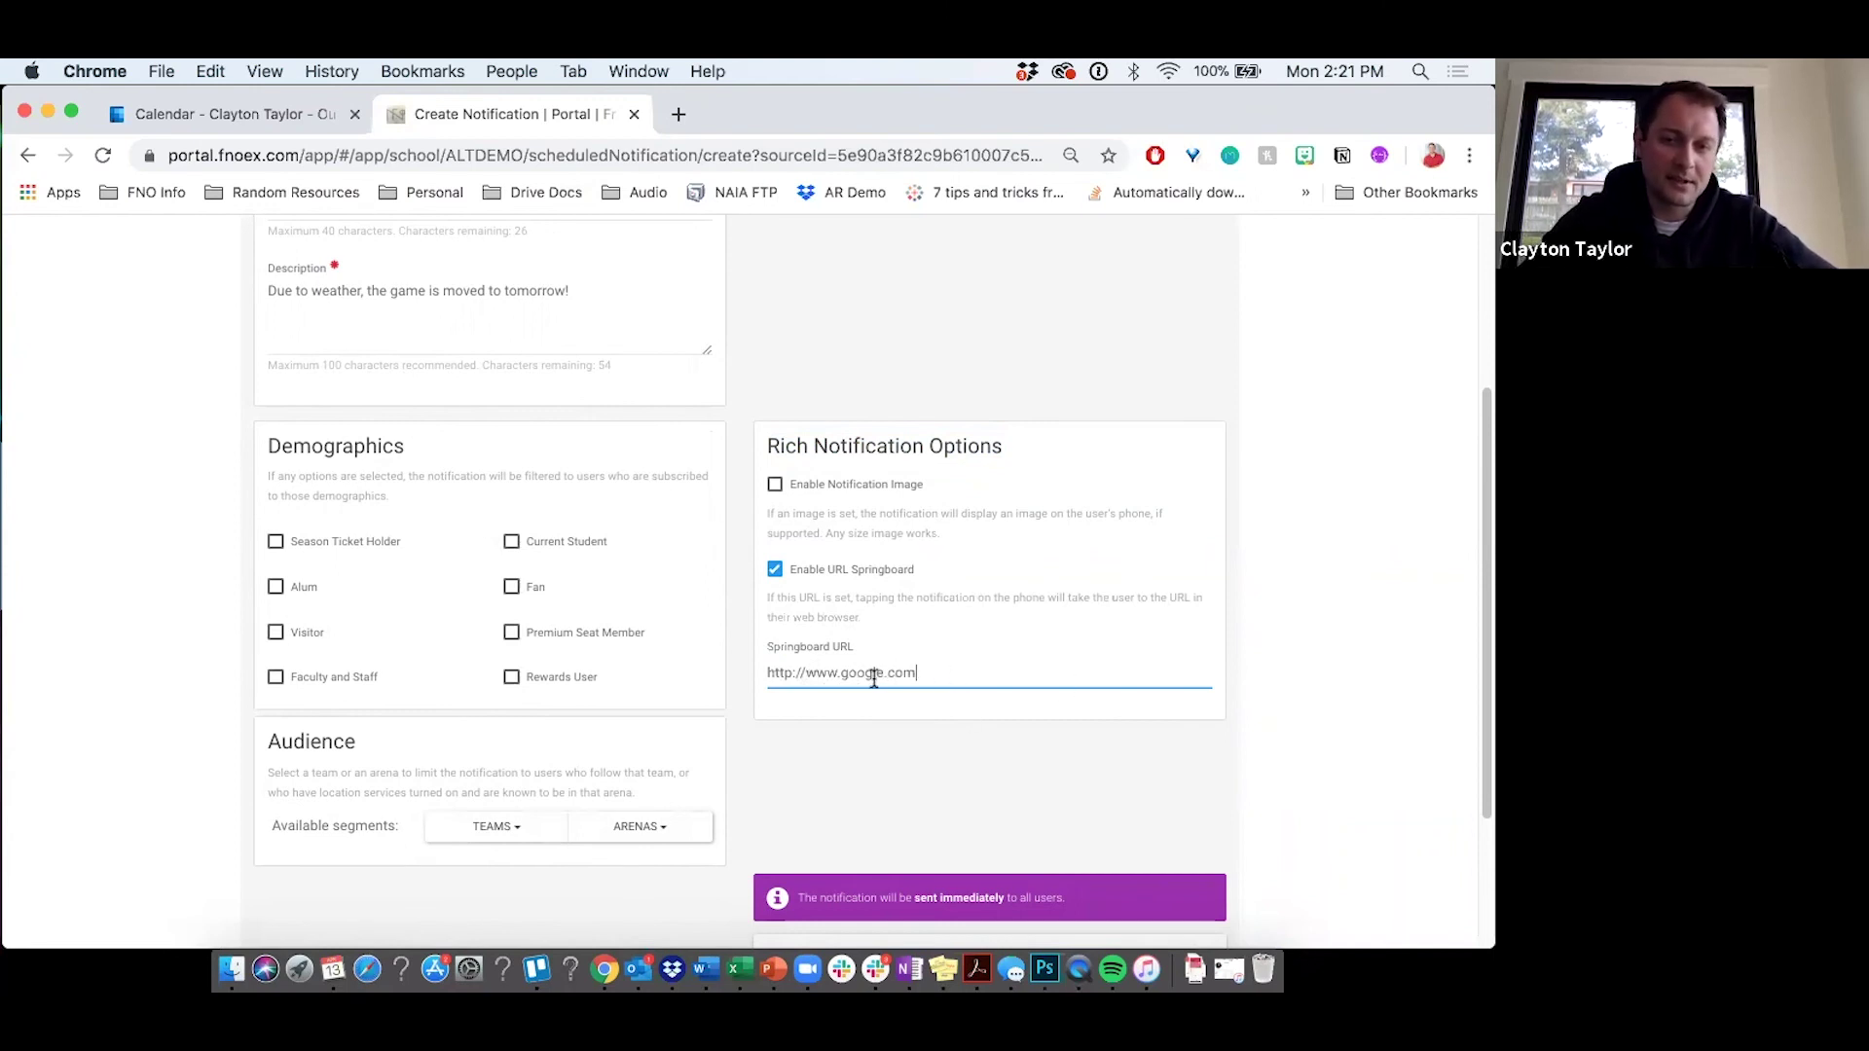
pyautogui.tripleClick(837, 672)
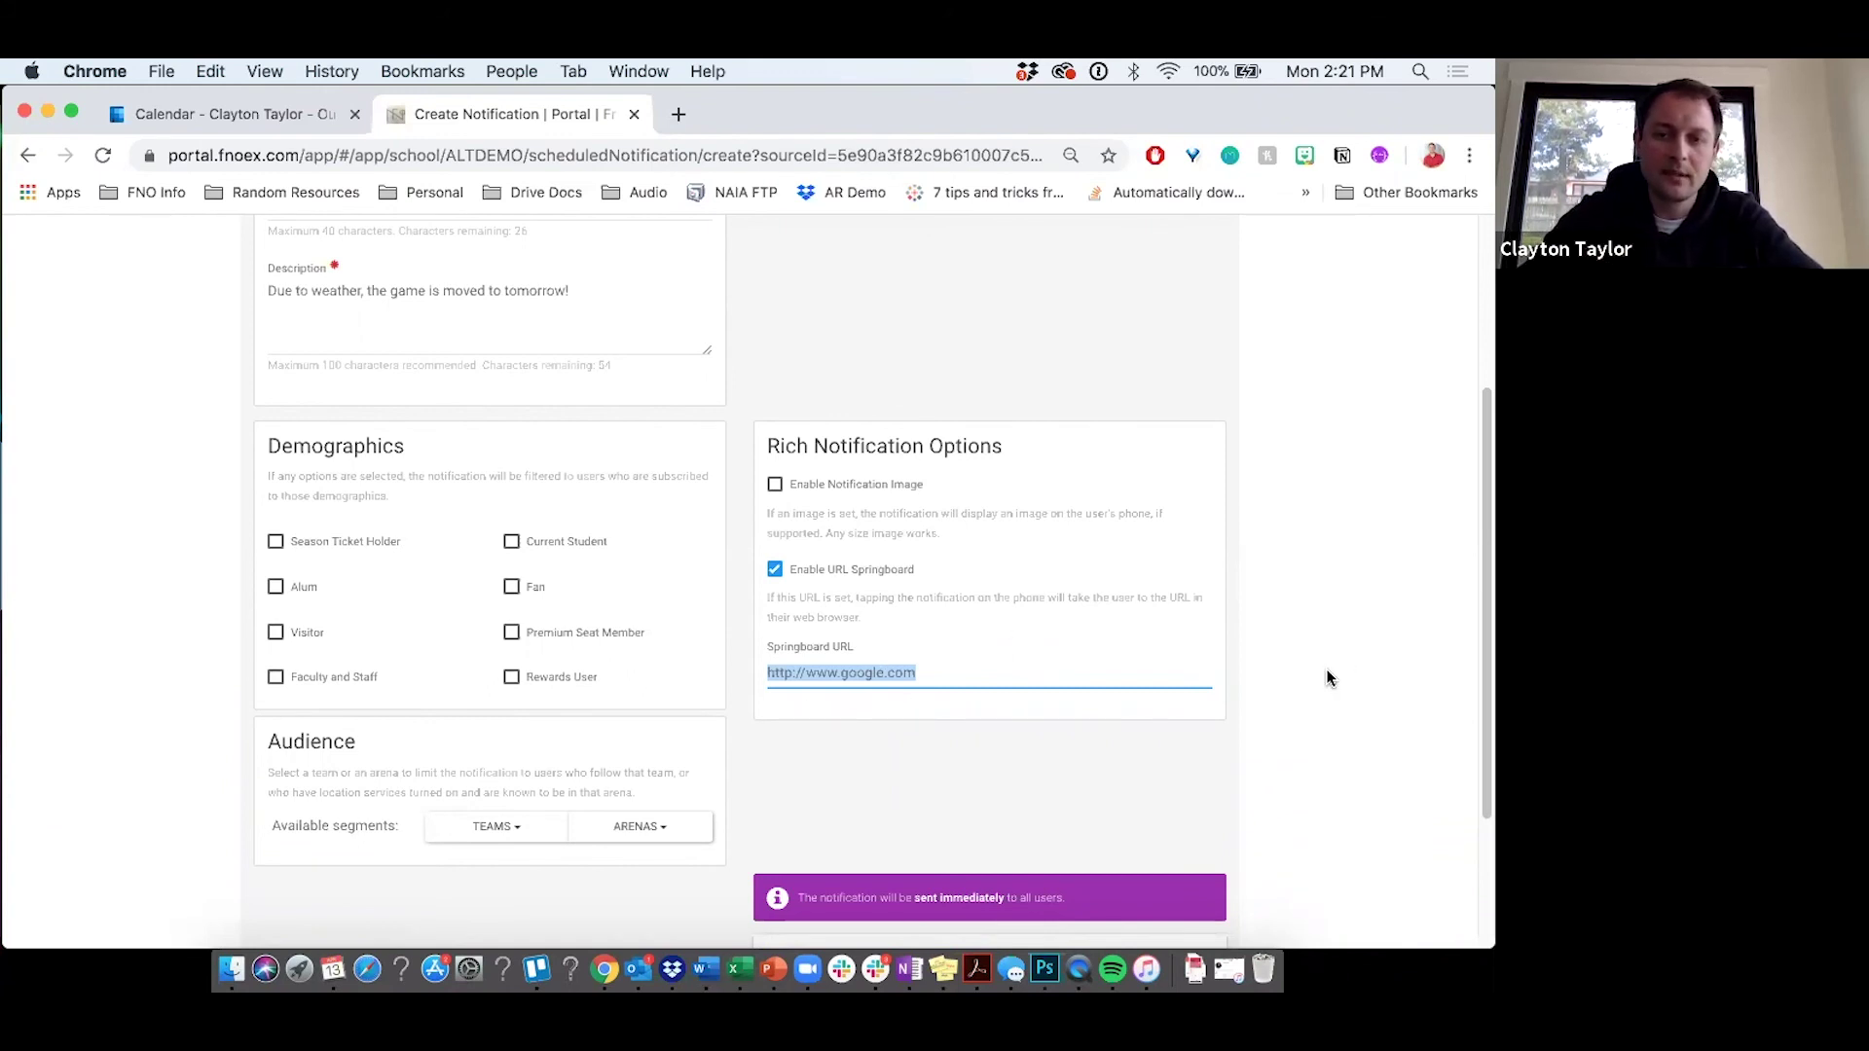
# Confirm that the notification goes to all users, and create and send it immediately.
pyautogui.scroll(-5, 1326, 669)
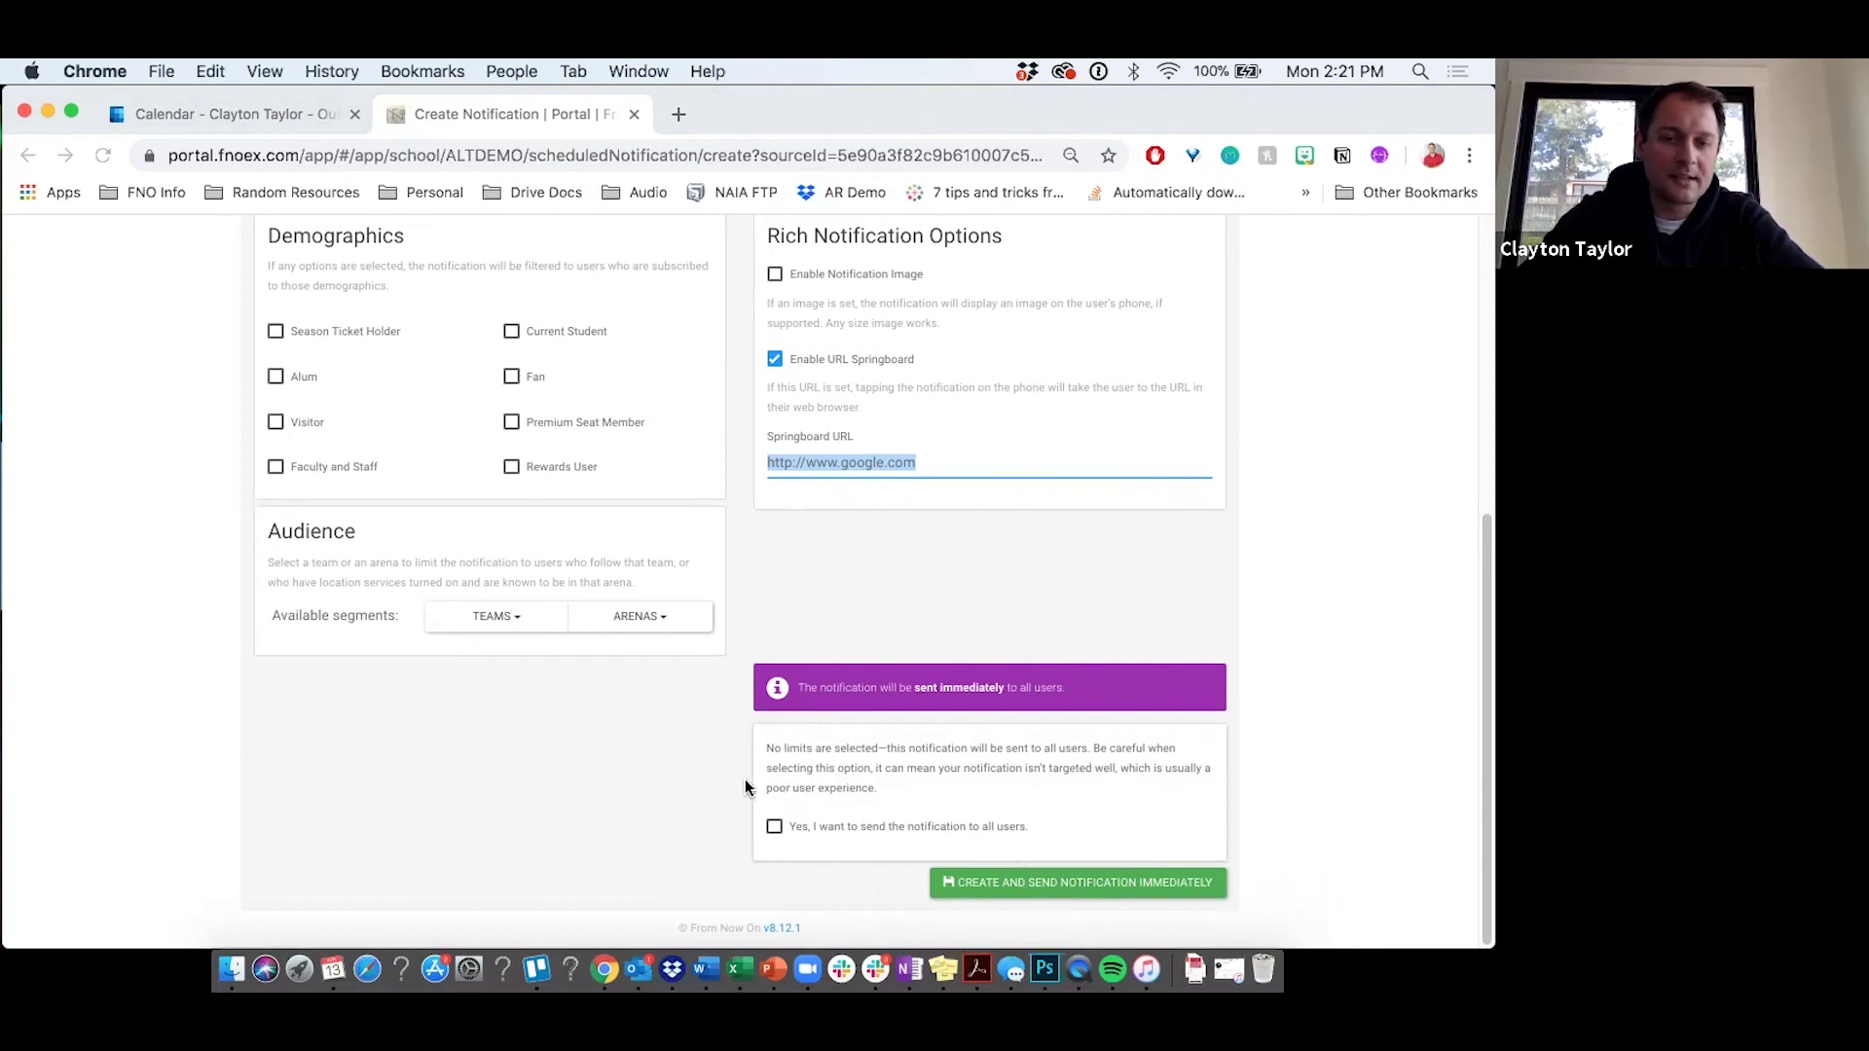
pyautogui.click(775, 828)
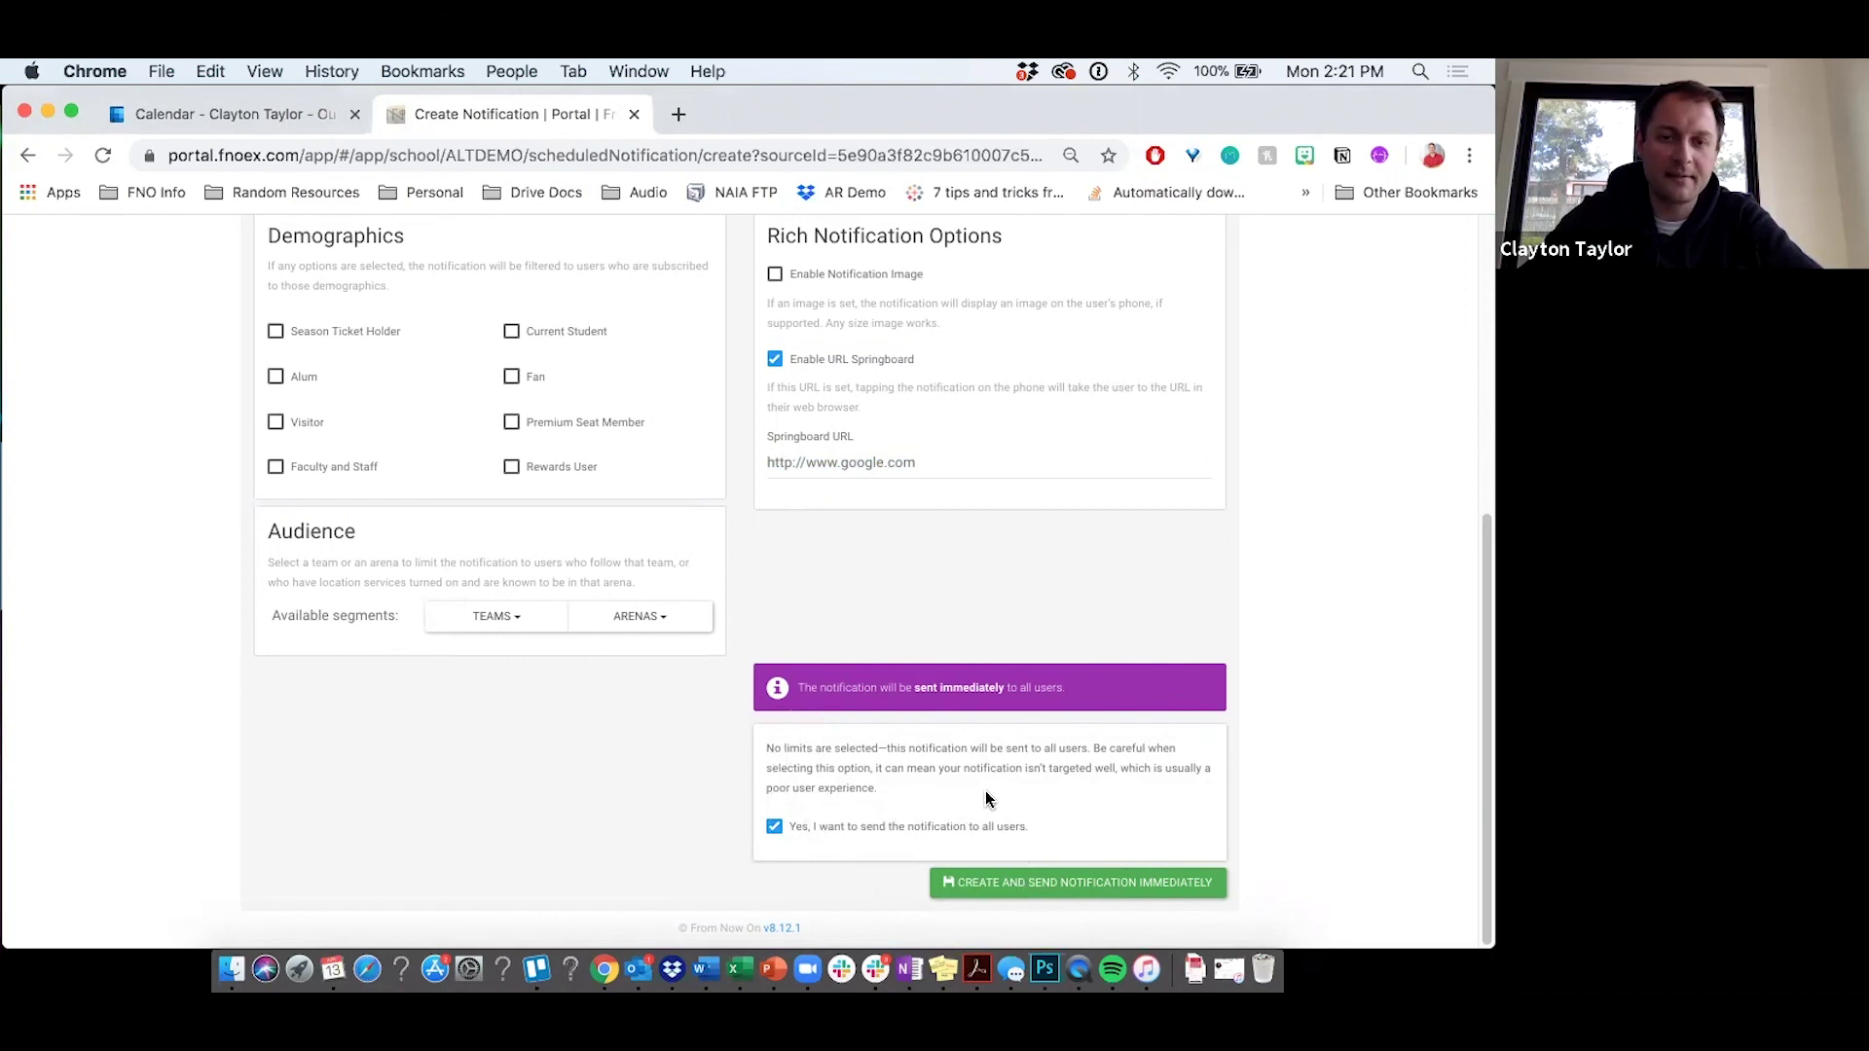
pyautogui.click(1006, 886)
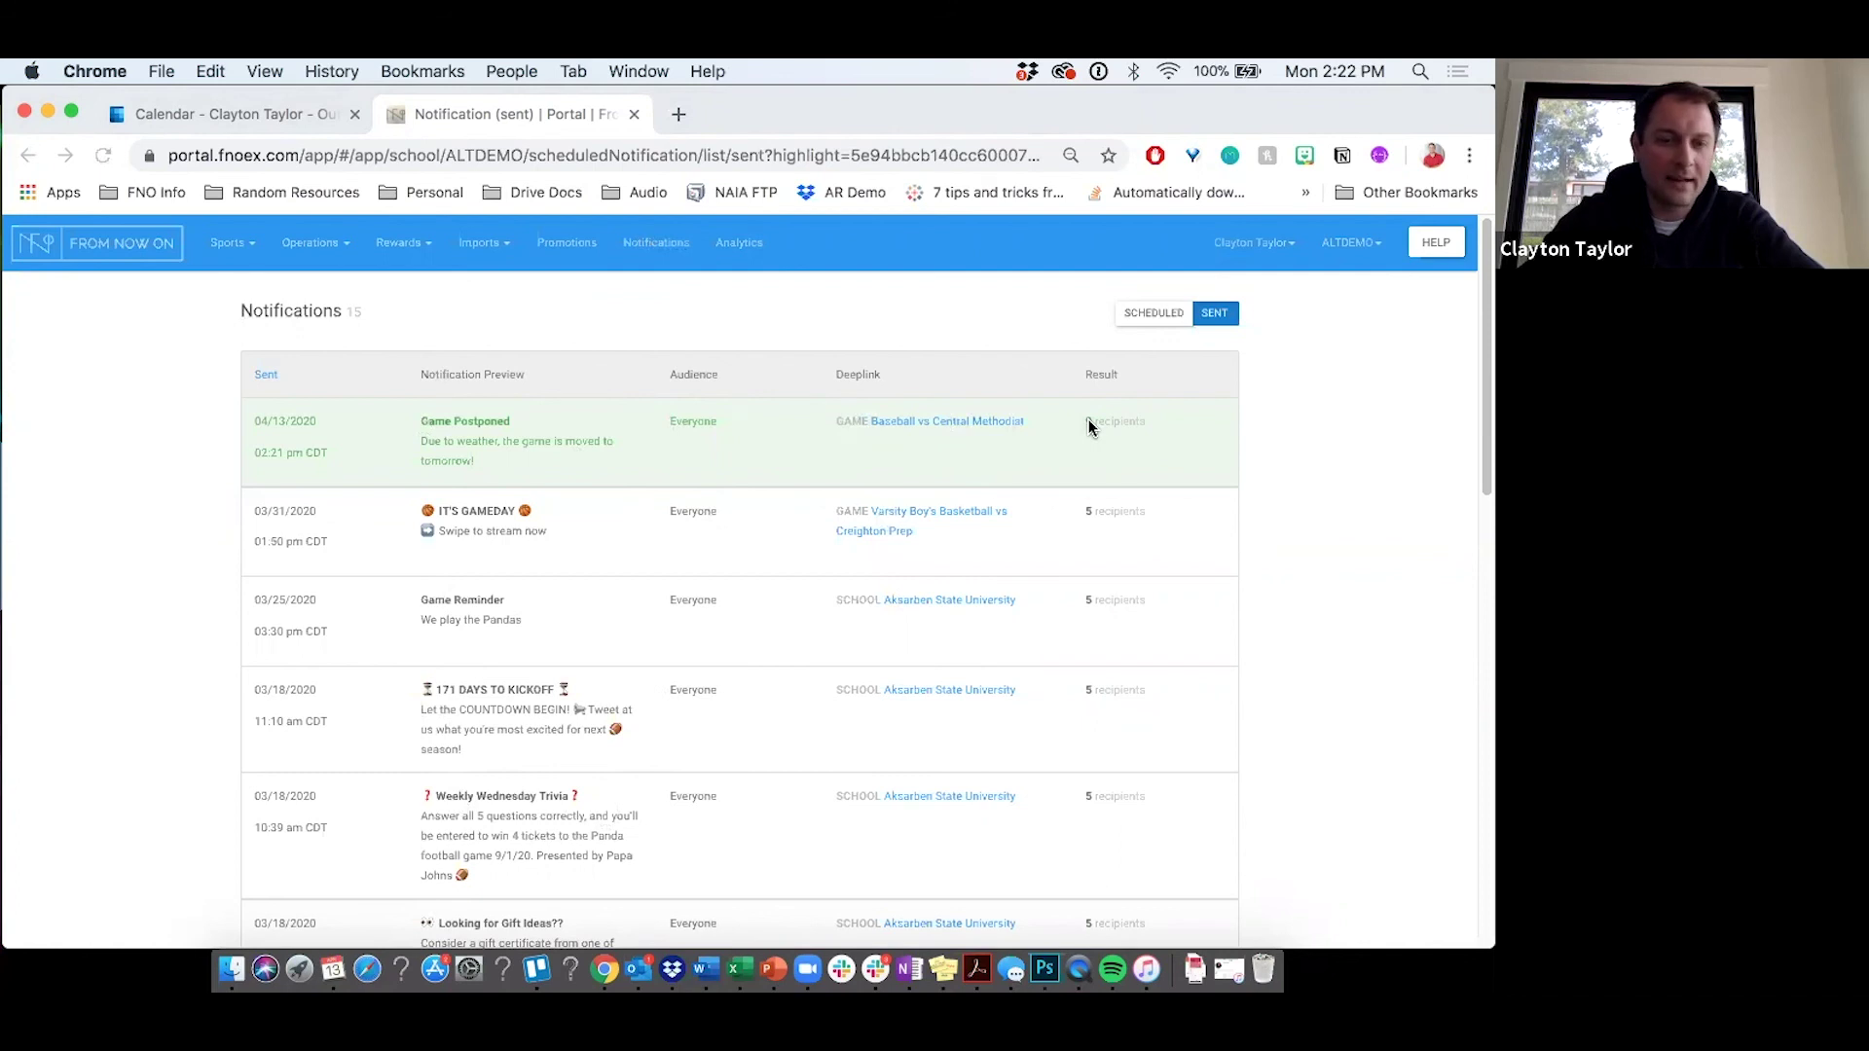
# Check the list of scheduled notifications and return to the portal's home page.
pyautogui.click(1154, 313)
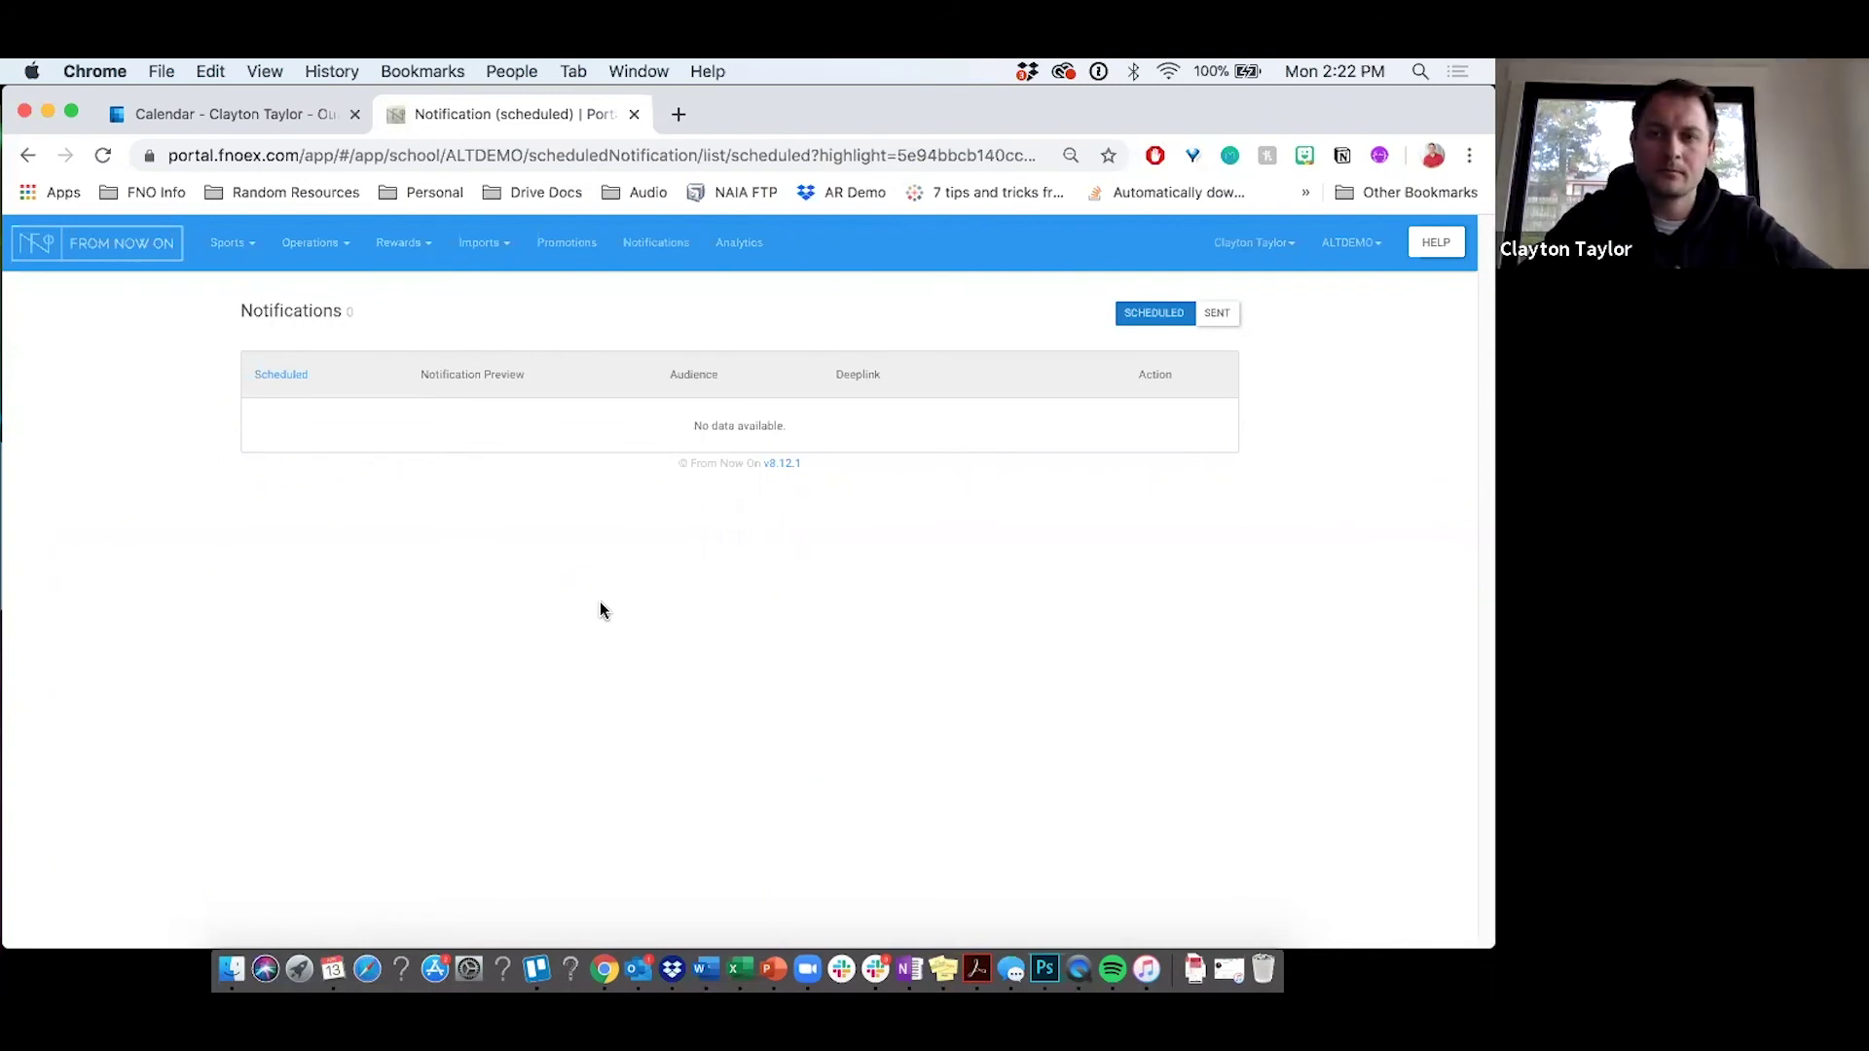
pyautogui.click(146, 257)
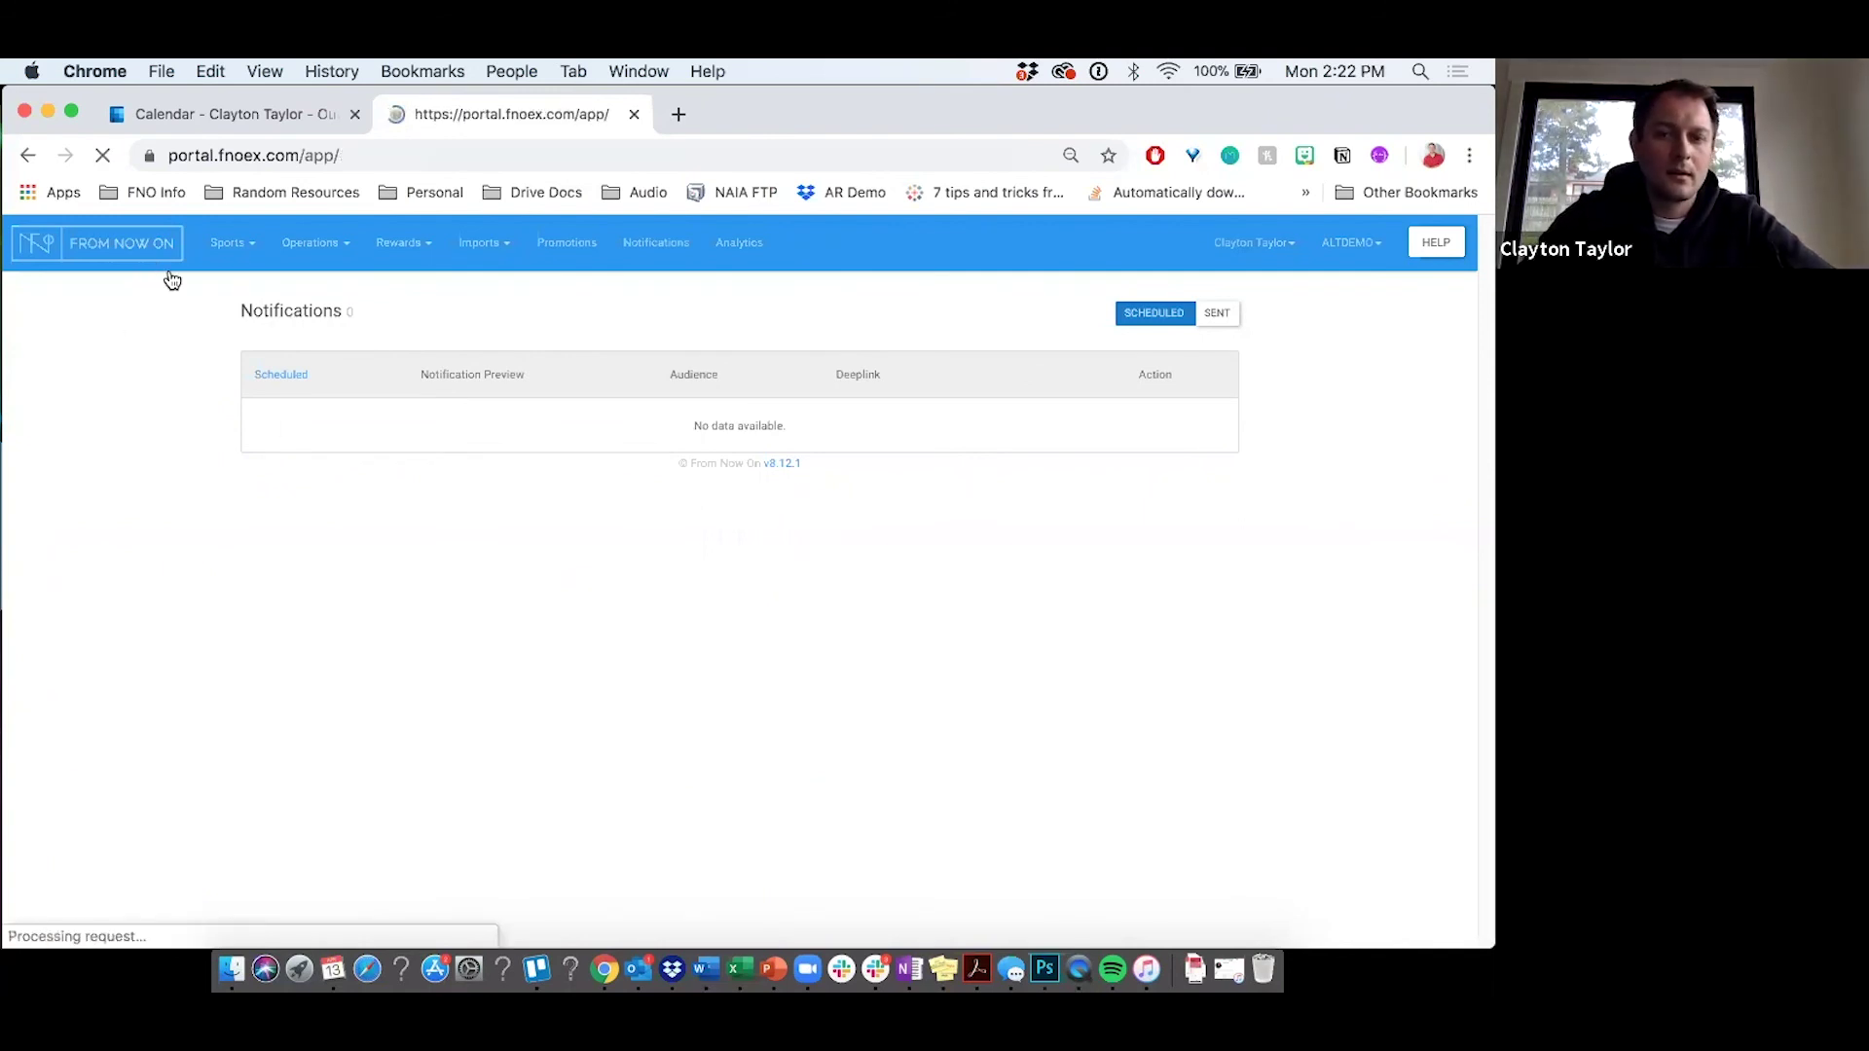